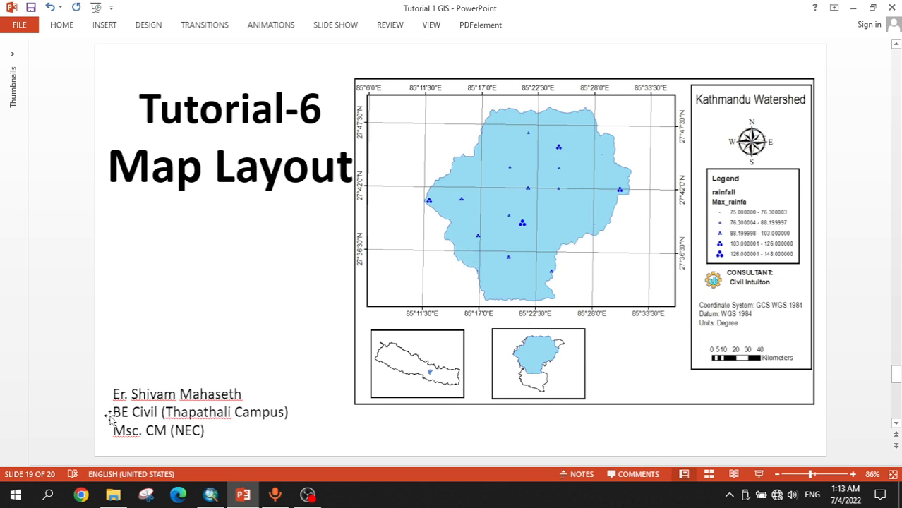
Step: Switch to ArcMap and create a new file geodatabase in the Symbology and layout folder under D:\Practice
left_click(113, 494)
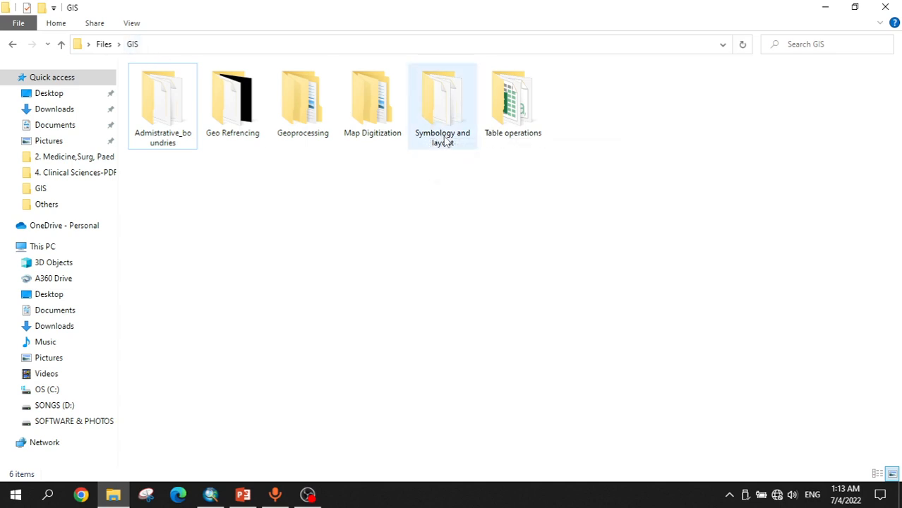
left_click(210, 494)
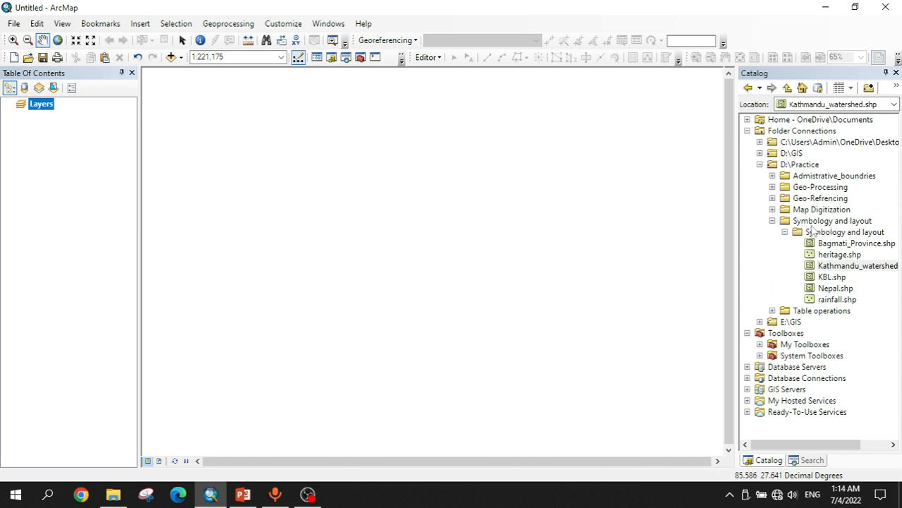
right_click(810, 223)
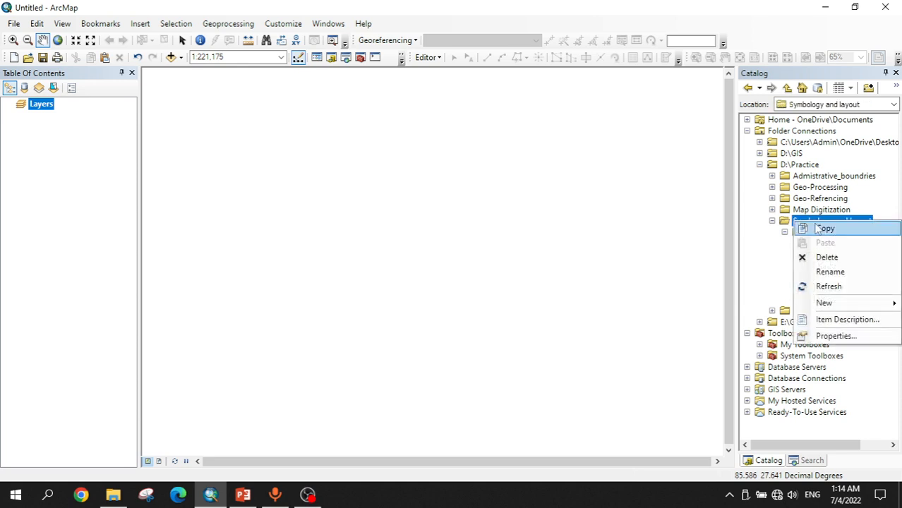
mouse_move(823, 306)
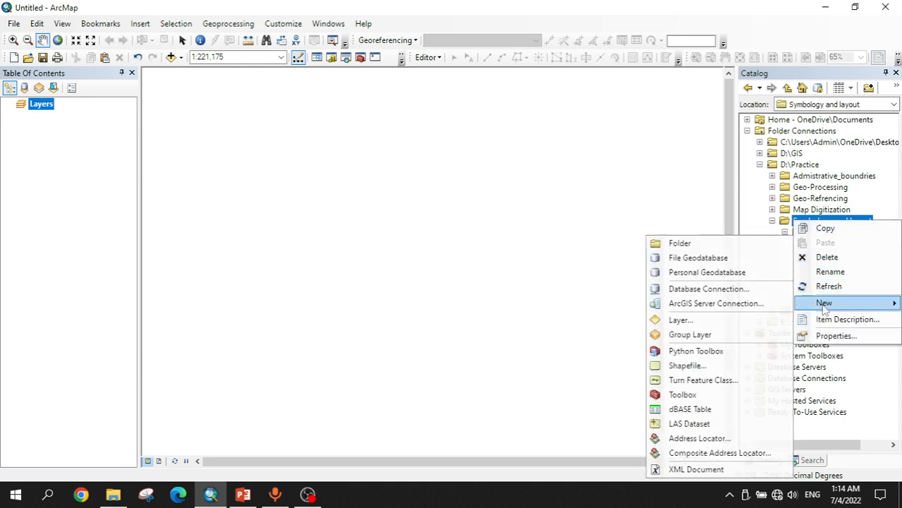
left_click(696, 259)
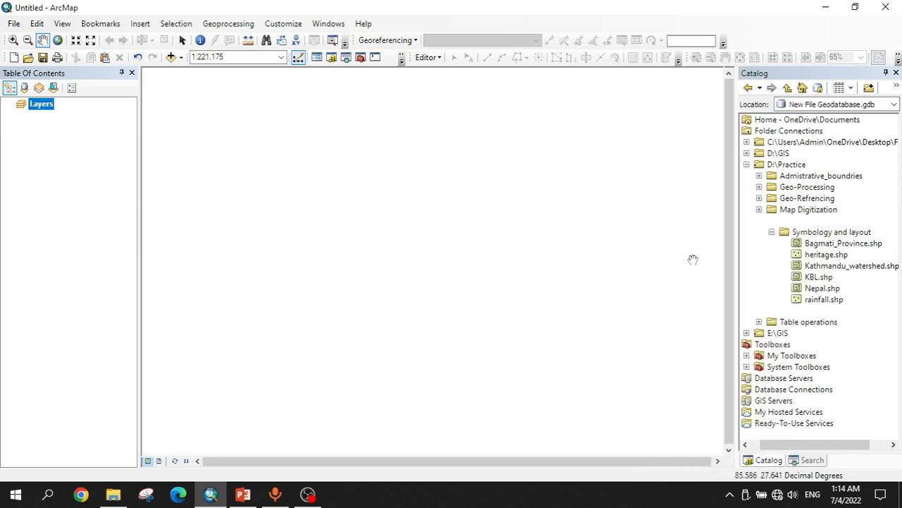
Step: Rename the new file geodatabase as Map Layout and make it the default geodatabase
right_click(826, 312)
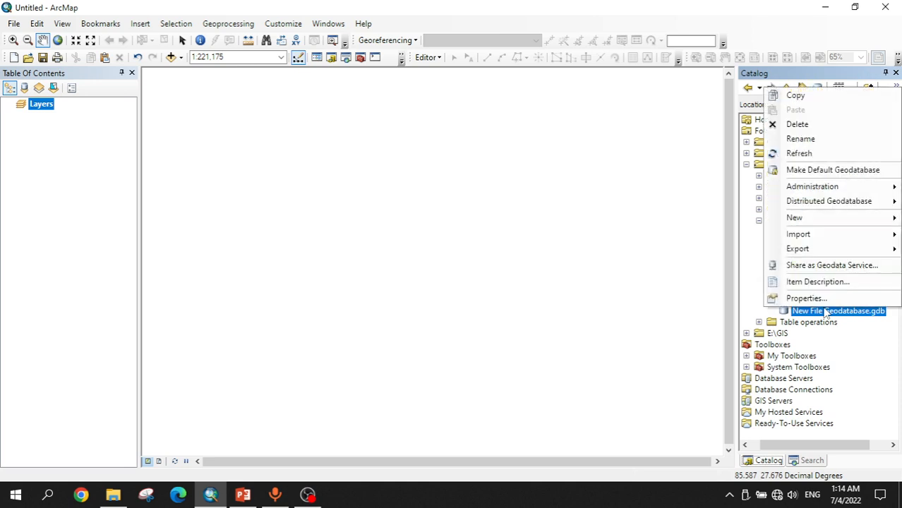
left_click(800, 138)
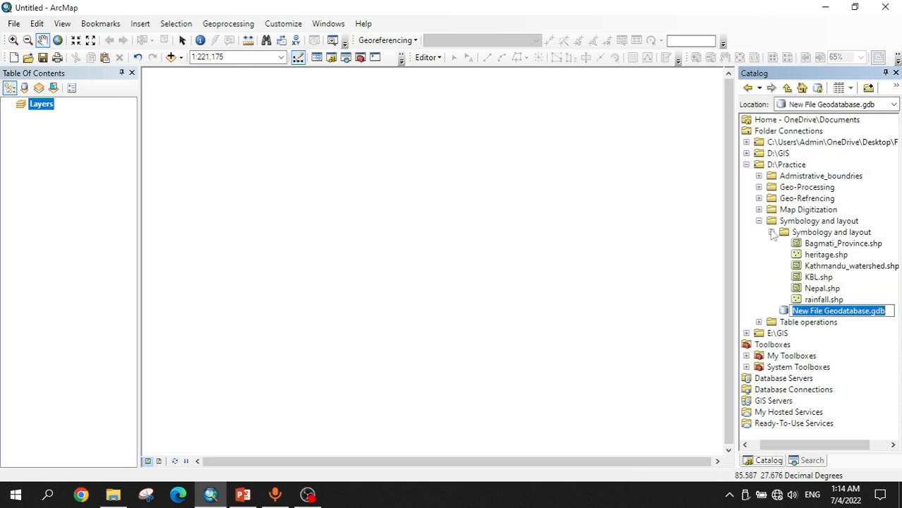
type("Map ")
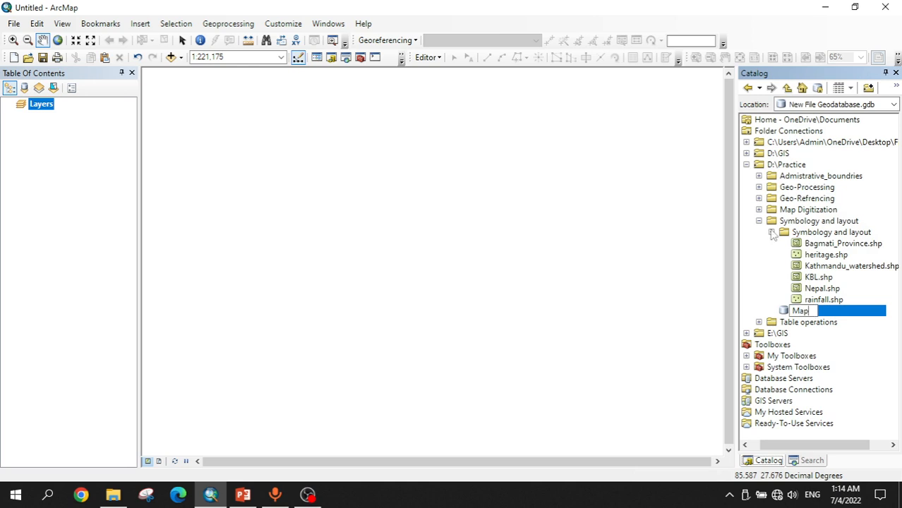
type("Layout")
key("Return")
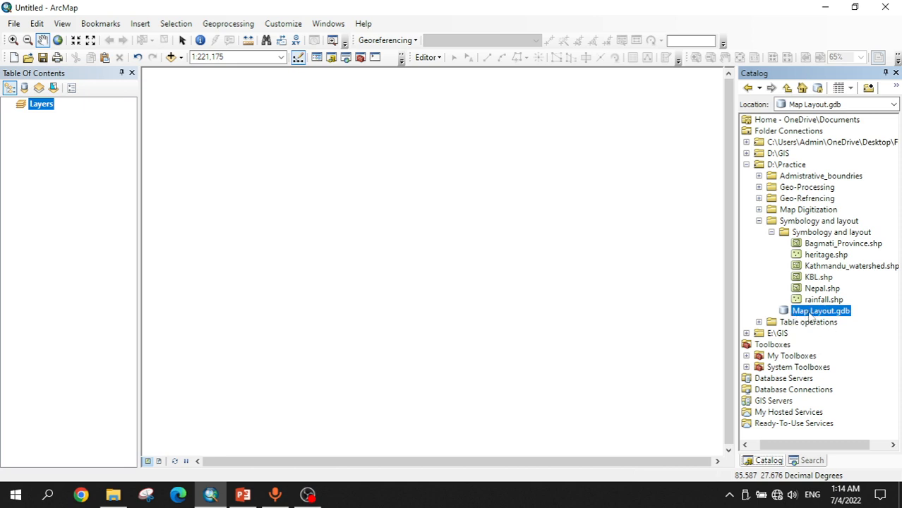
right_click(820, 317)
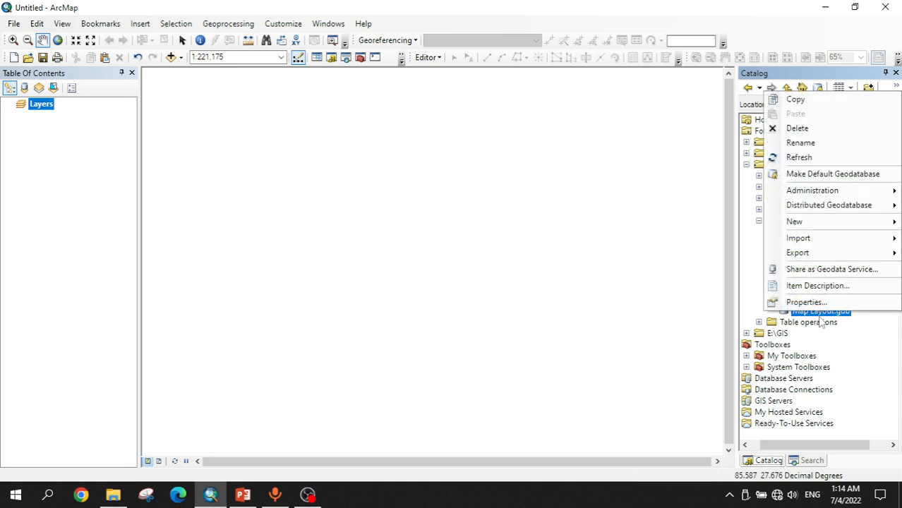
left_click(813, 177)
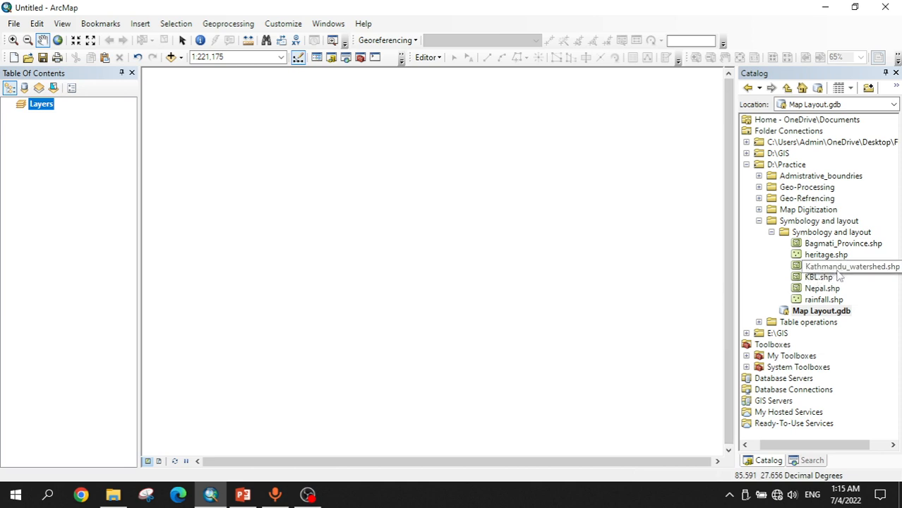
Step: Add the Kathmandu_watershed and rainfall shapefiles to the map
left_click_drag(847, 267, 396, 269)
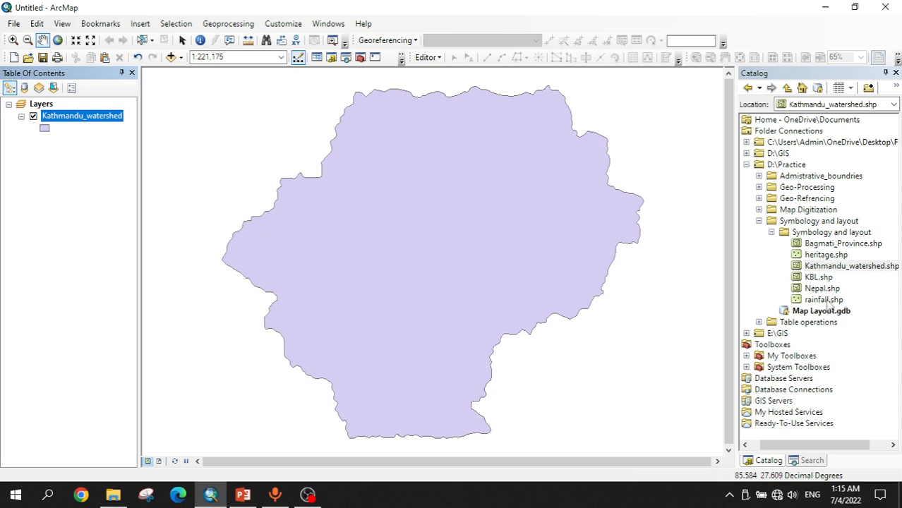
left_click_drag(829, 303, 417, 303)
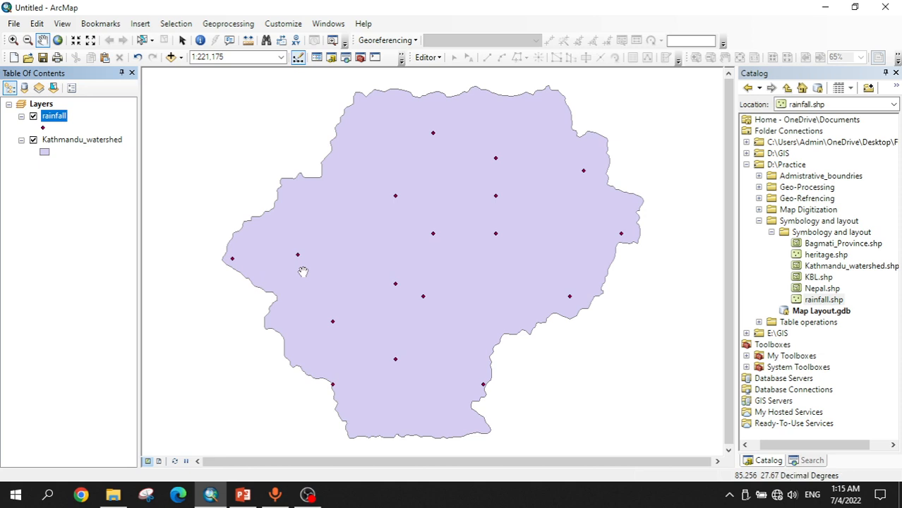
Step: Symbolize the rainfall layer with graduated colors based on the Max_rainfa field, keeping five natural-breaks classes
right_click(58, 124)
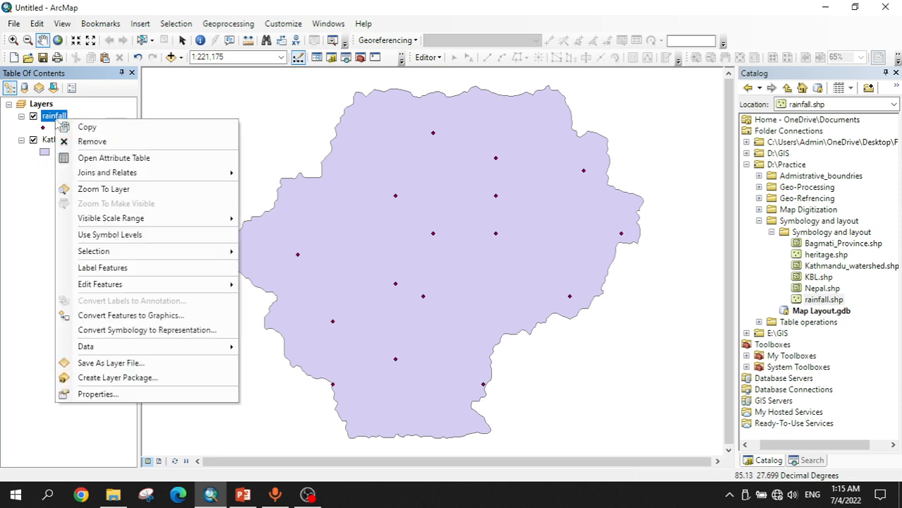
left_click(92, 392)
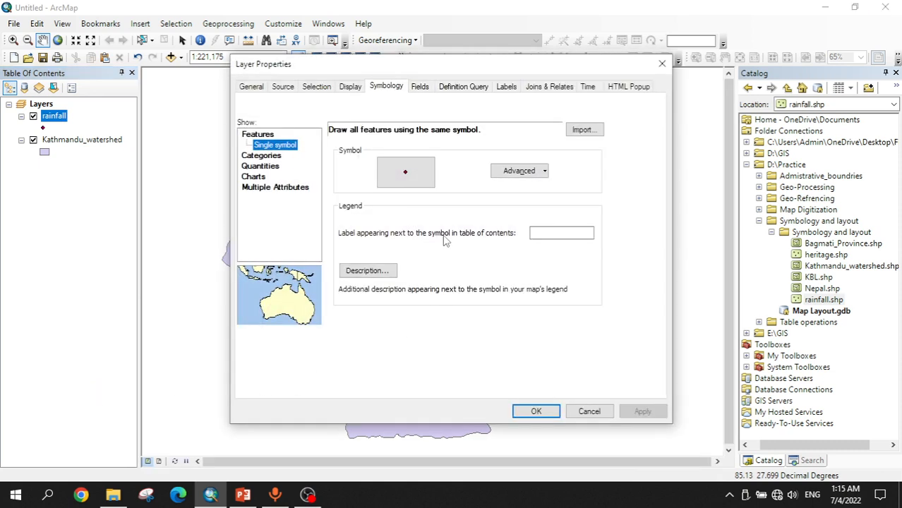
left_click(266, 167)
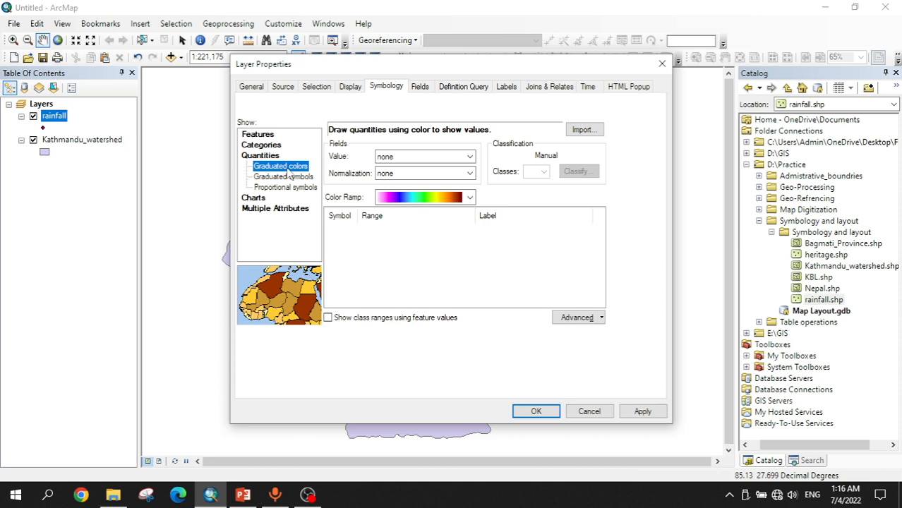
left_click(395, 160)
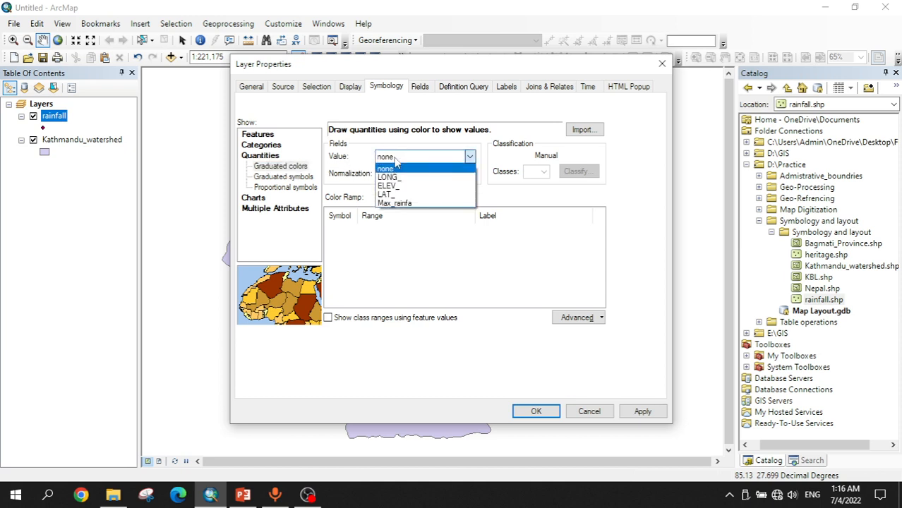
left_click(404, 204)
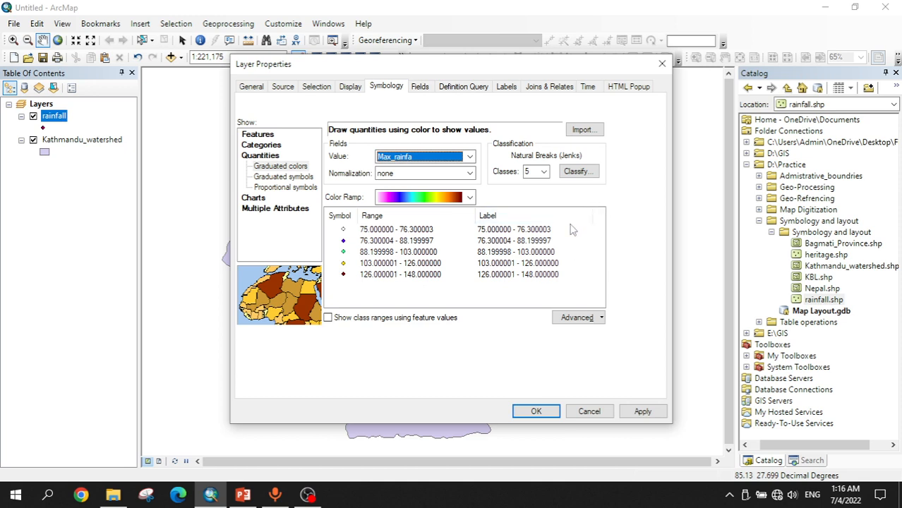
left_click(585, 180)
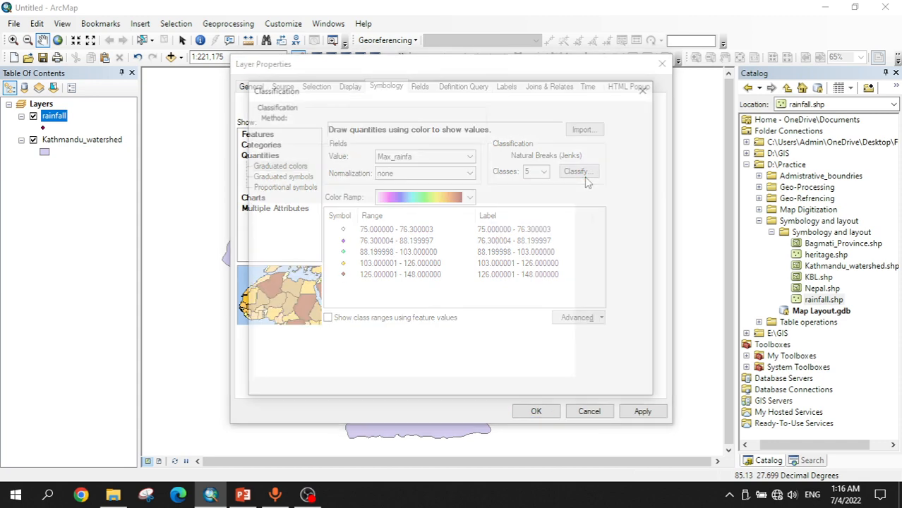
left_click(646, 88)
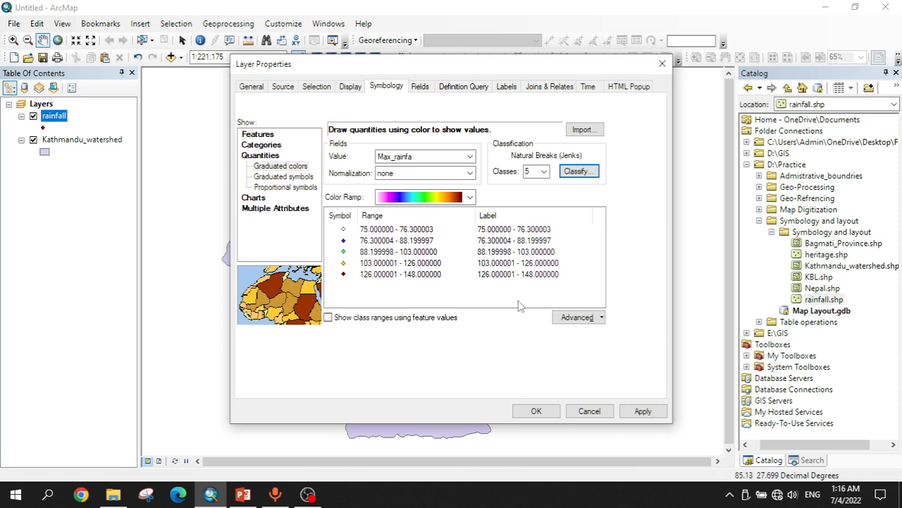
left_click(559, 322)
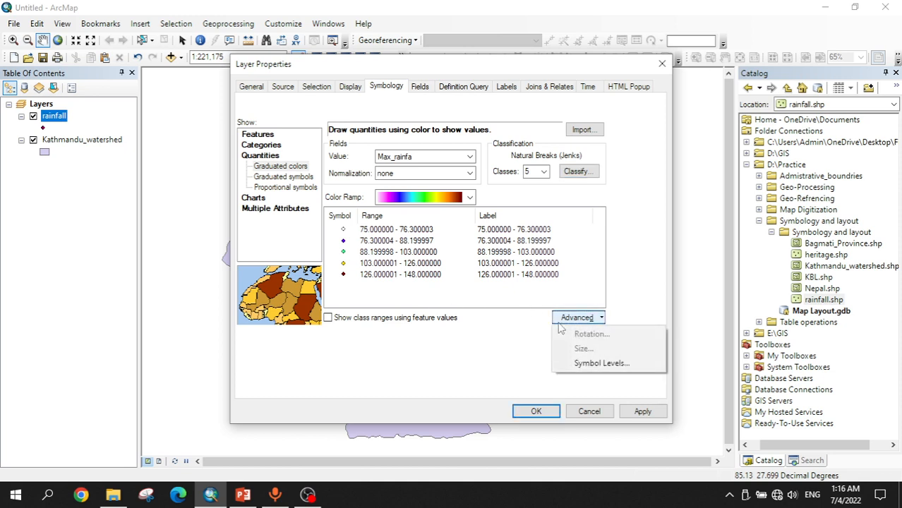
left_click(487, 351)
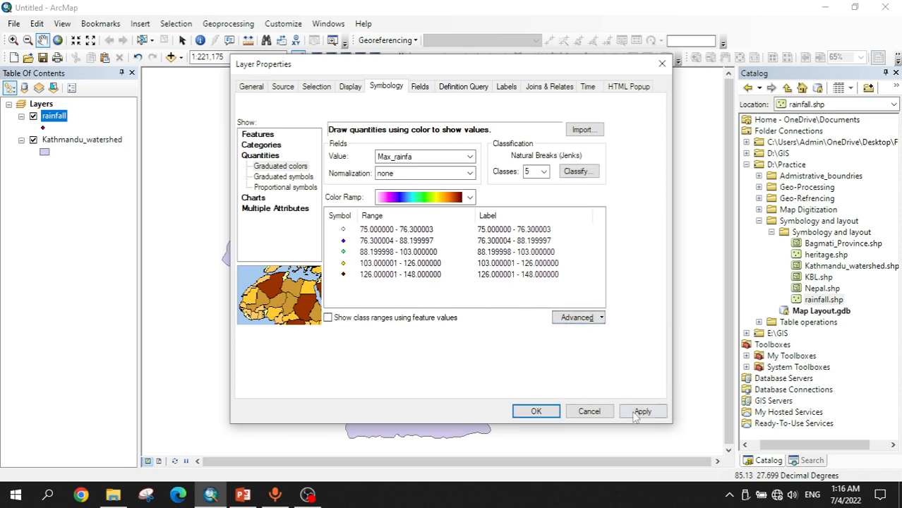
left_click(538, 412)
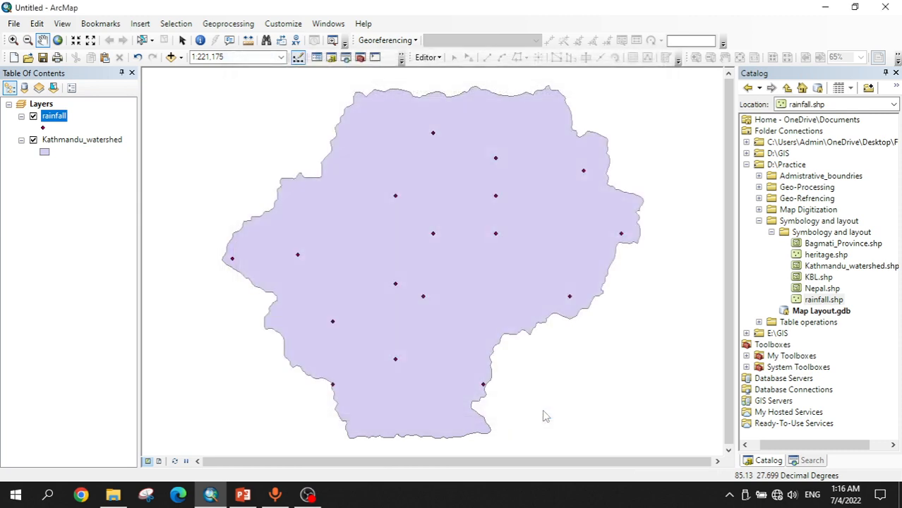
Step: Set the rainfall layer's symbology to graduated symbols on the Max_rainfa field with a maximum symbol size of 25
right_click(50, 116)
left_click(79, 398)
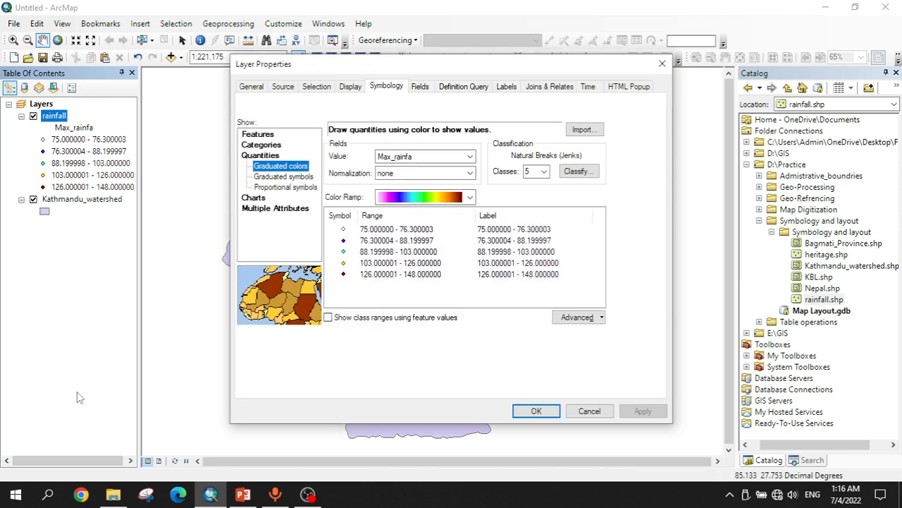
left_click(304, 181)
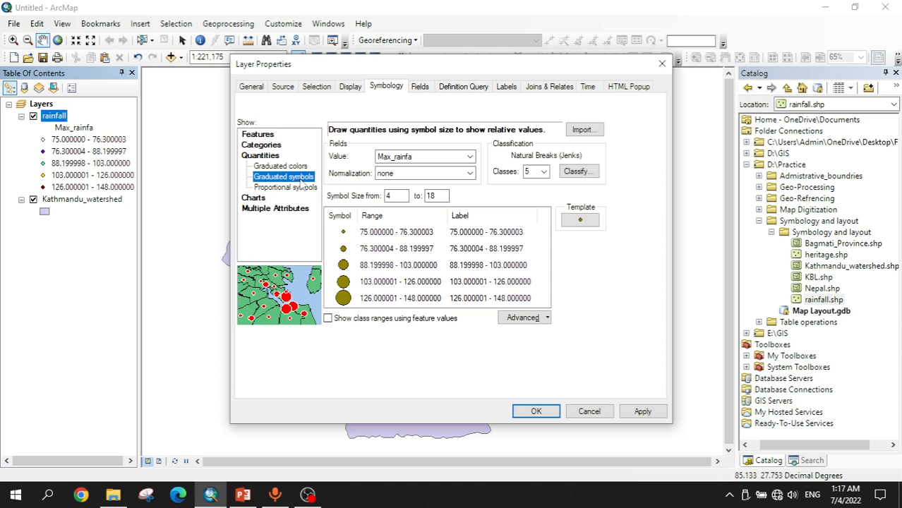
left_click(413, 159)
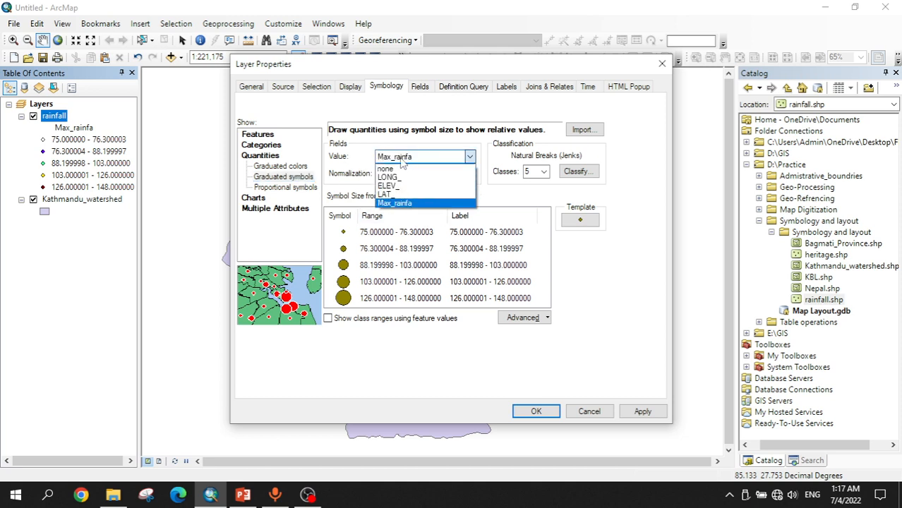
left_click(400, 203)
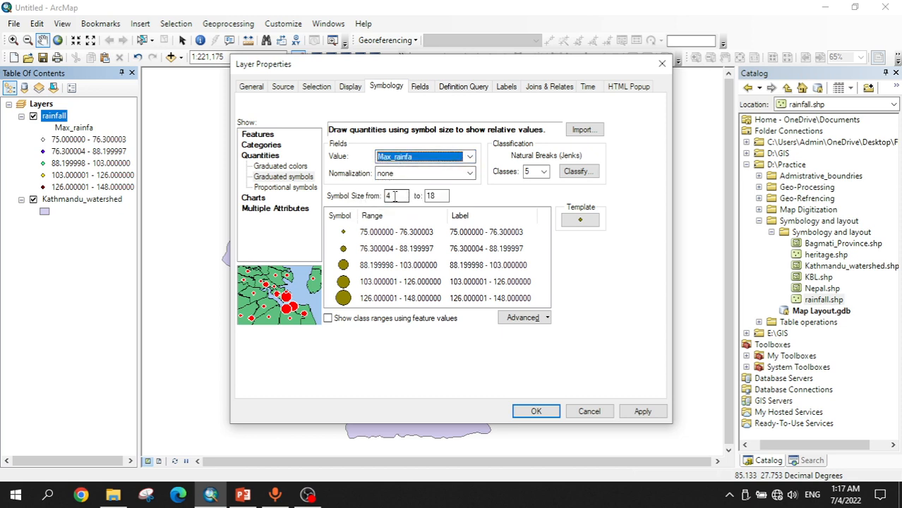
double_click(429, 195)
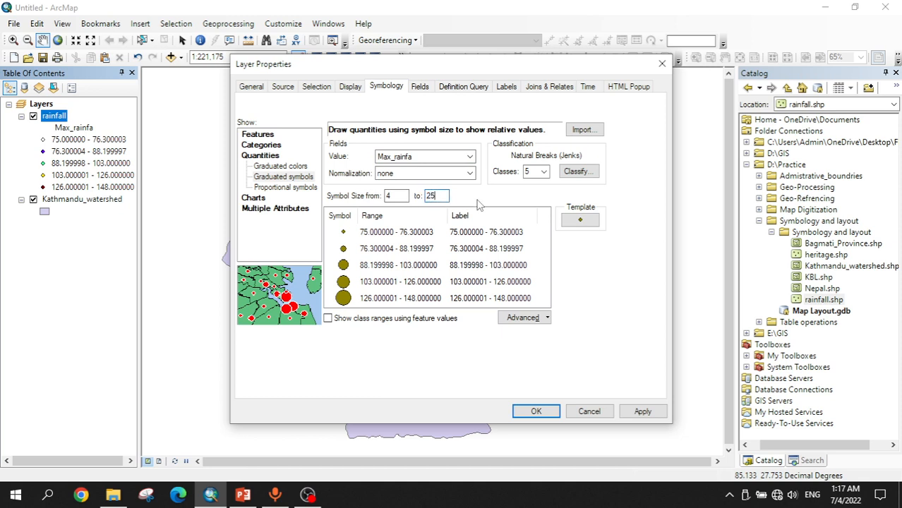
Step: Add the Meteorological style to the referenced styles for the rainfall layer's template symbol
left_click(588, 223)
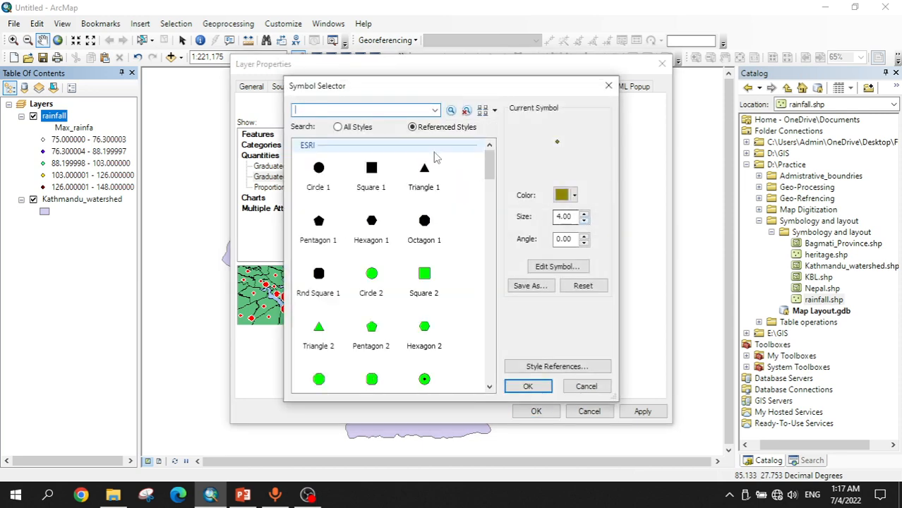
left_click(535, 368)
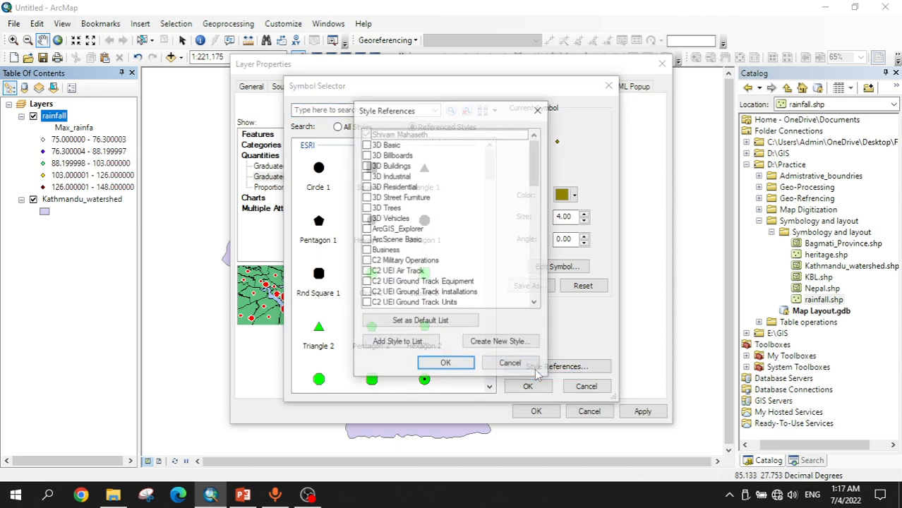
scroll(424, 225, "down", 2)
scroll(425, 224, "down", 6)
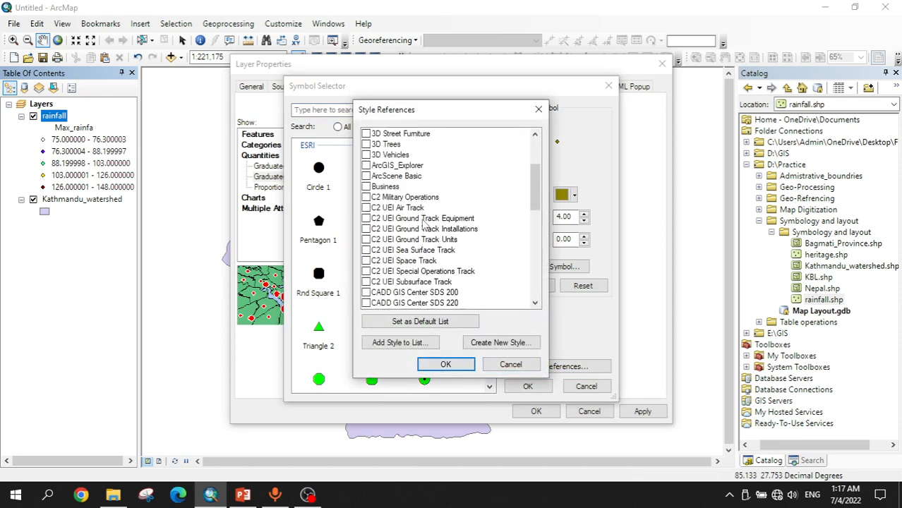
scroll(424, 225, "down", 3)
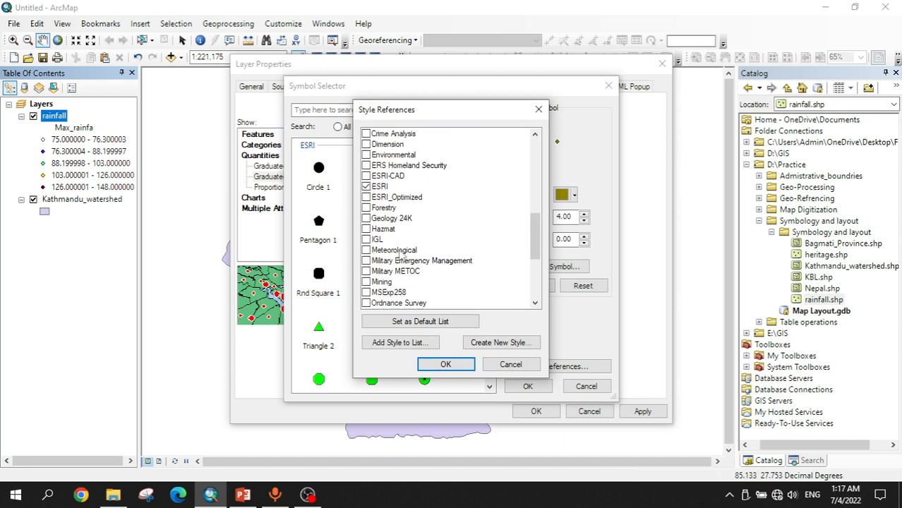
left_click(366, 252)
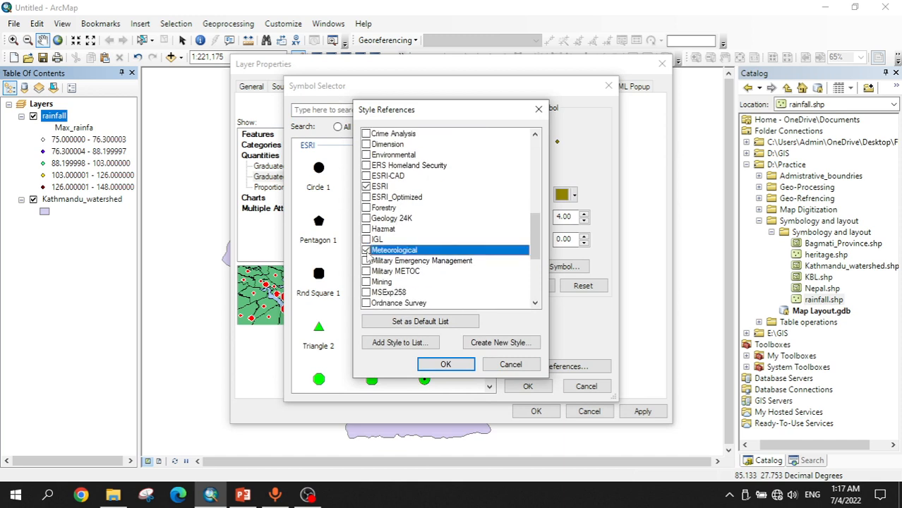
left_click(445, 364)
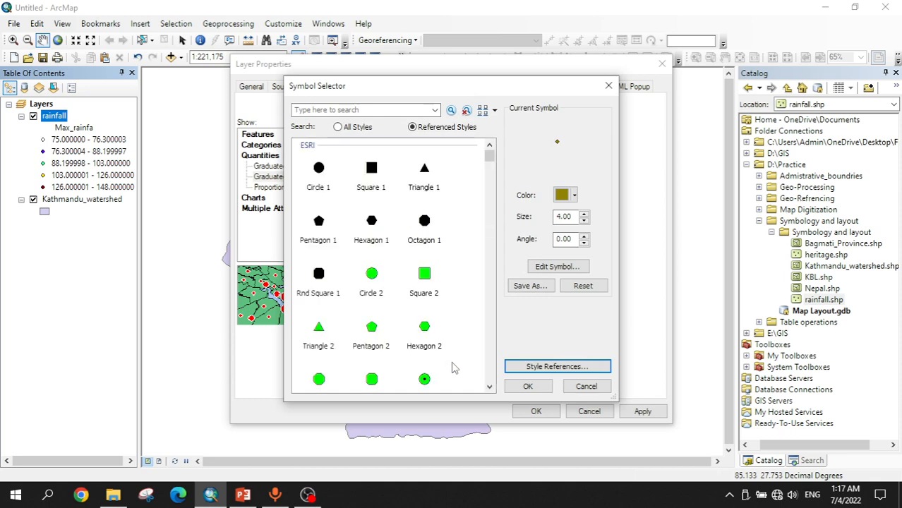
Step: Choose the Drizzle, Moderate, Continuous symbol from all styles as the rainfall layer's template symbol
left_click(339, 129)
scroll(366, 242, "down", 15)
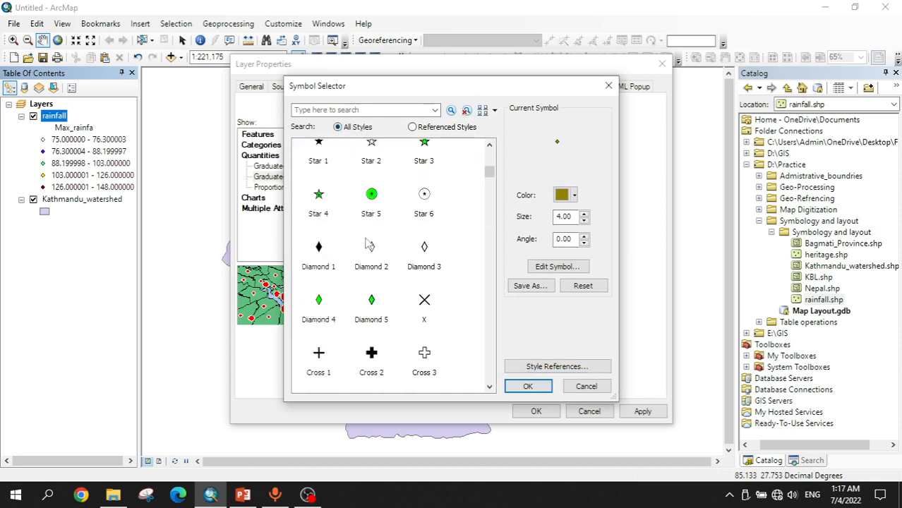
scroll(367, 242, "down", 15)
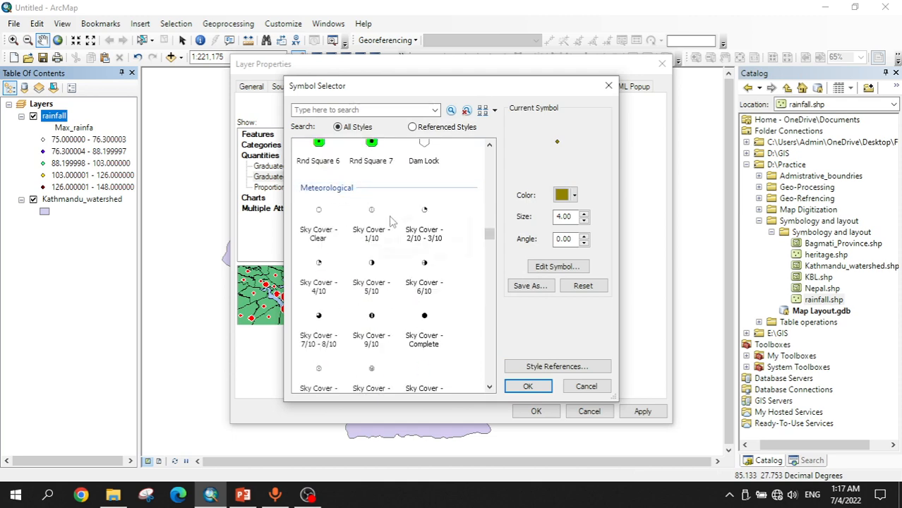
scroll(376, 271, "down", 6)
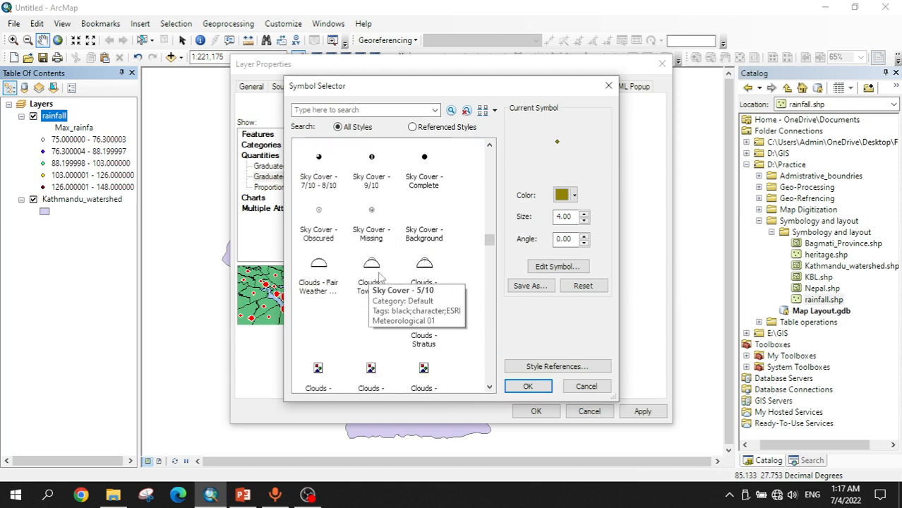
scroll(379, 275, "down", 8)
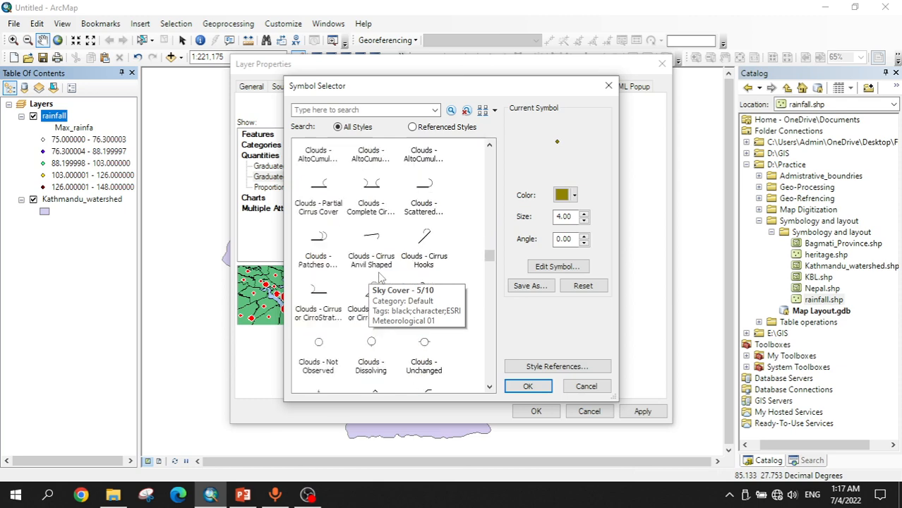
scroll(379, 276, "down", 8)
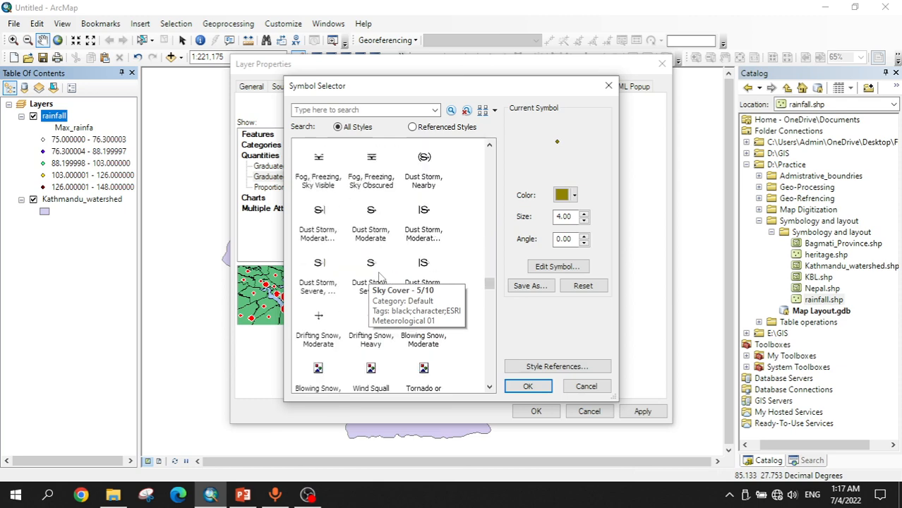
scroll(379, 276, "down", 3)
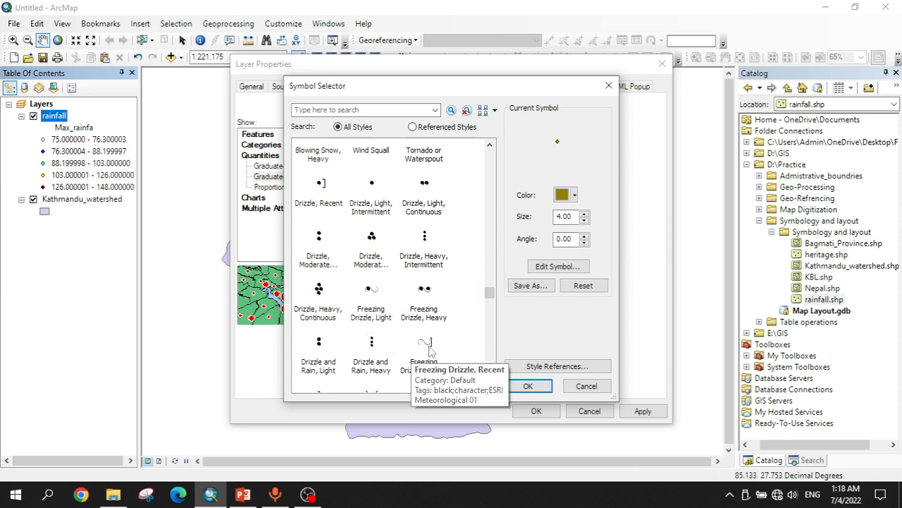
left_click(372, 267)
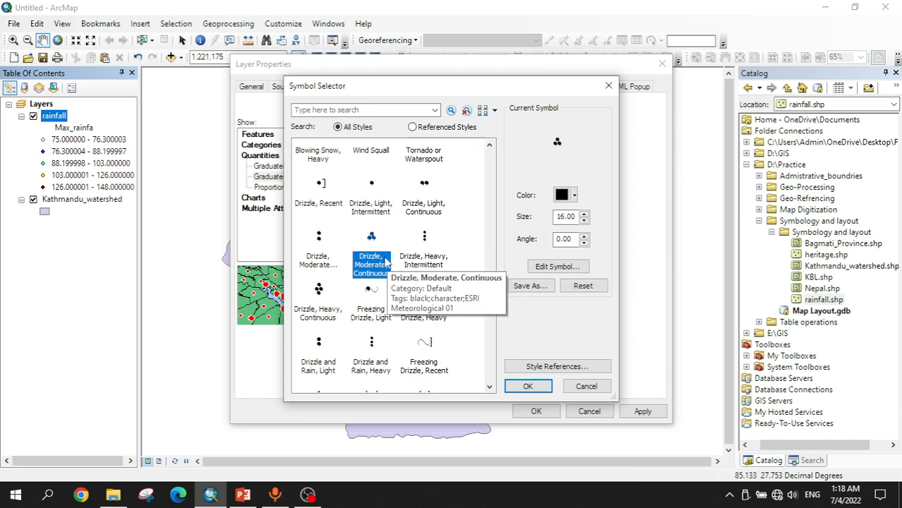
Step: Color the rainfall template symbol blue and apply the graduated symbology to the layer
left_click(573, 196)
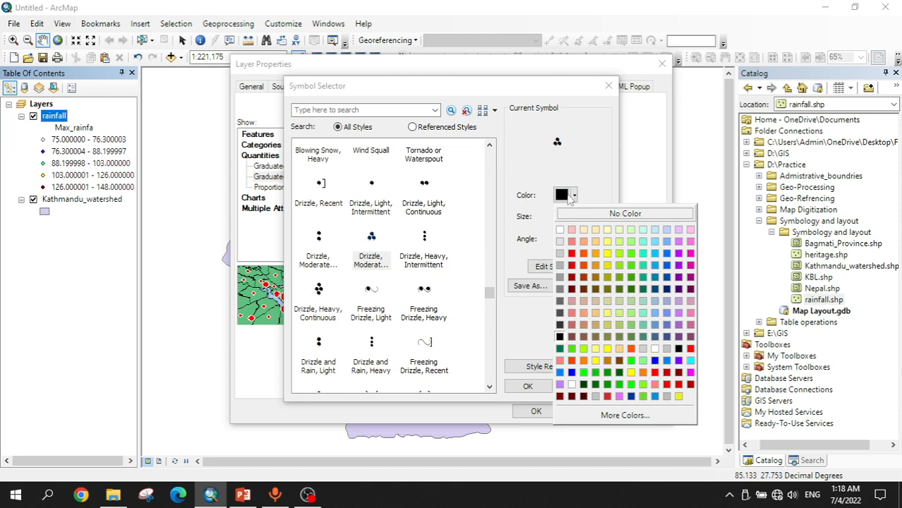
left_click(572, 372)
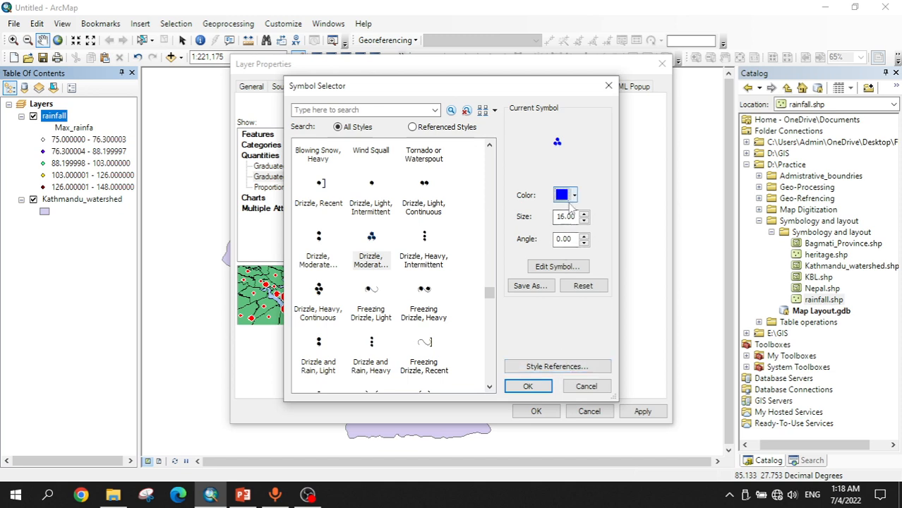
left_click(532, 391)
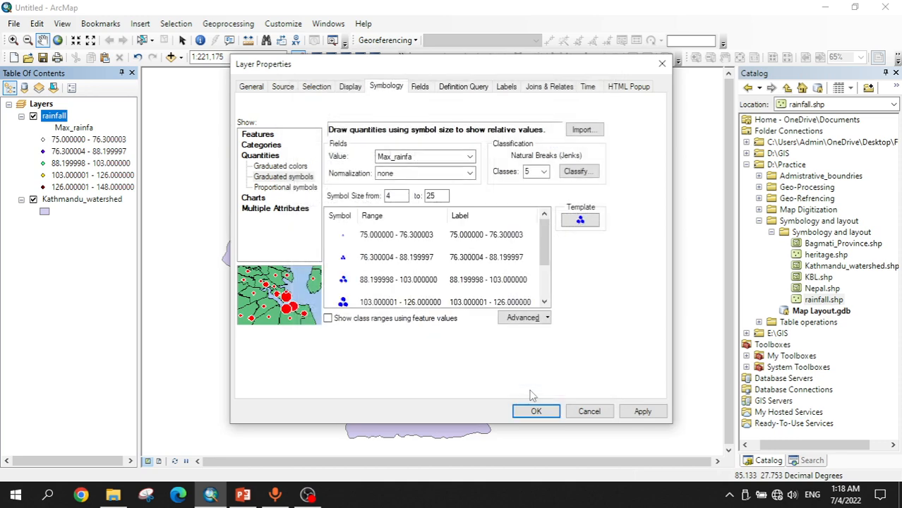
left_click(642, 410)
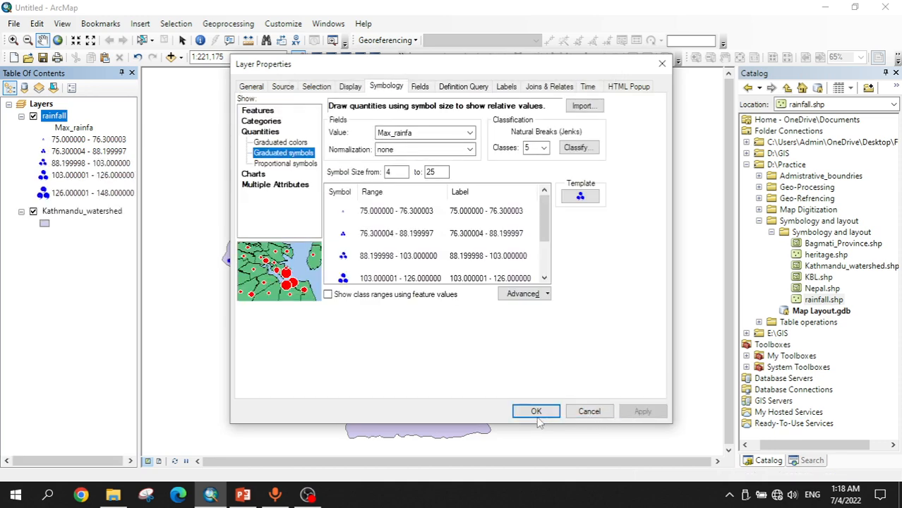
left_click(536, 413)
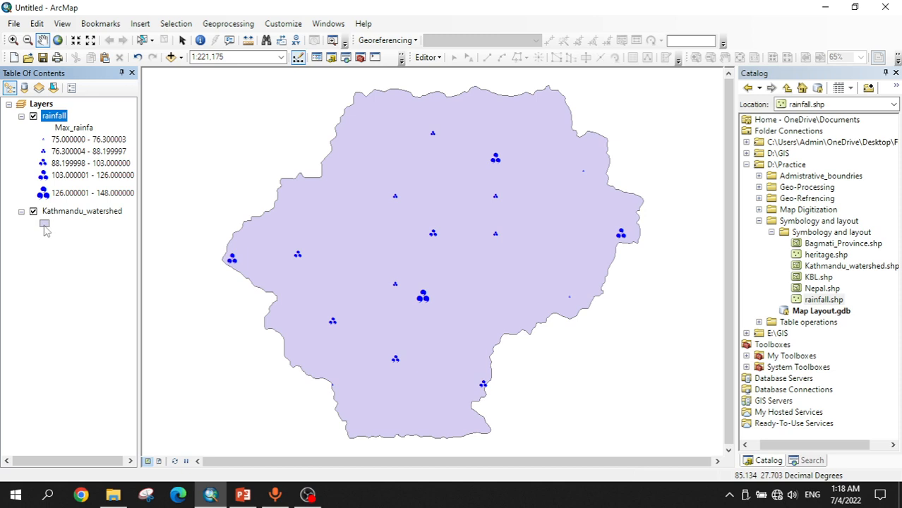
Step: Symbolize the Kathmandu_watershed layer with the Lake fill symbol
left_click(44, 224)
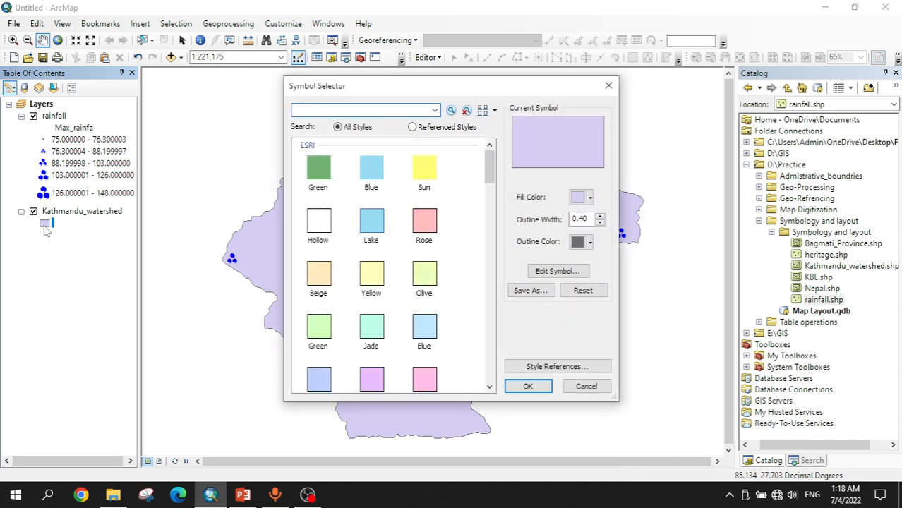
left_click(371, 228)
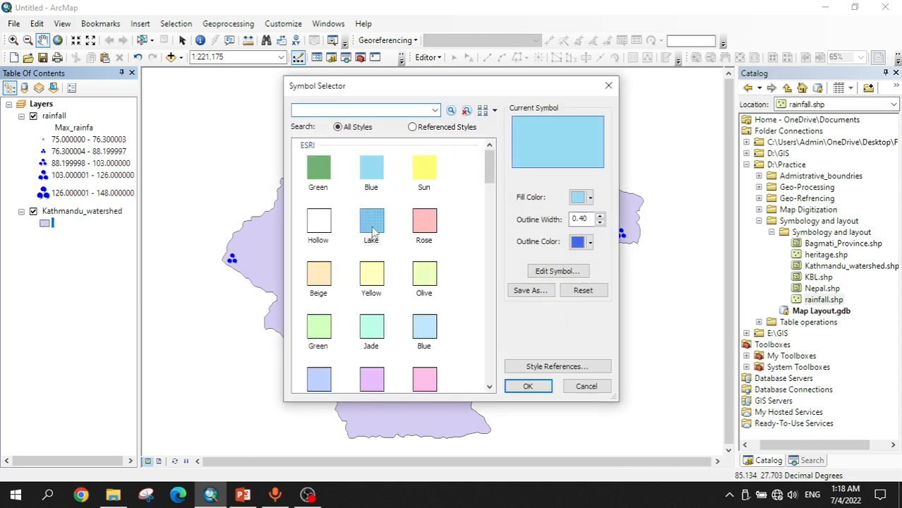
left_click(528, 386)
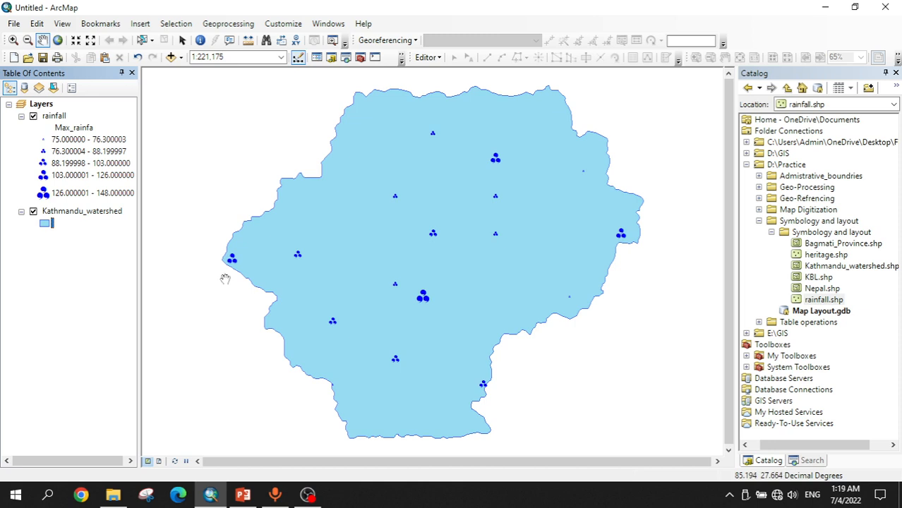
Step: Insert a new data frame and add the Nepal and KBL shapefiles to it
left_click(135, 26)
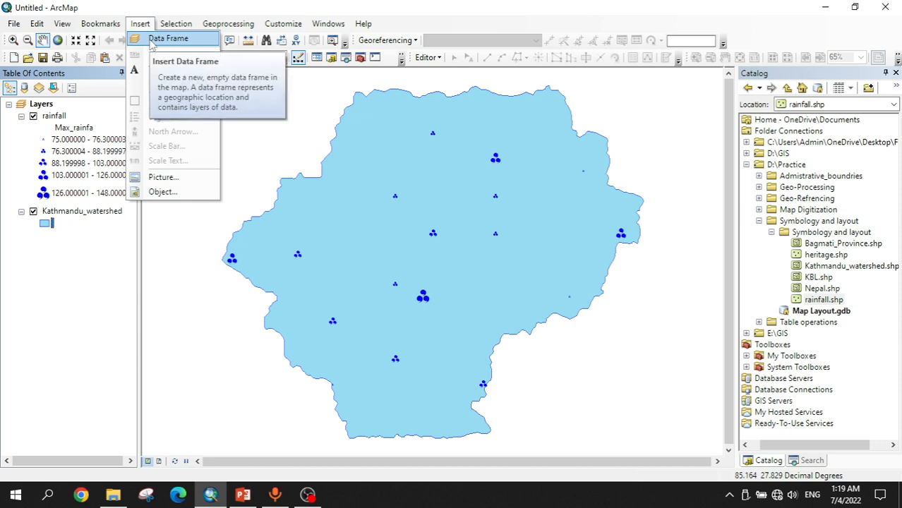
left_click(156, 38)
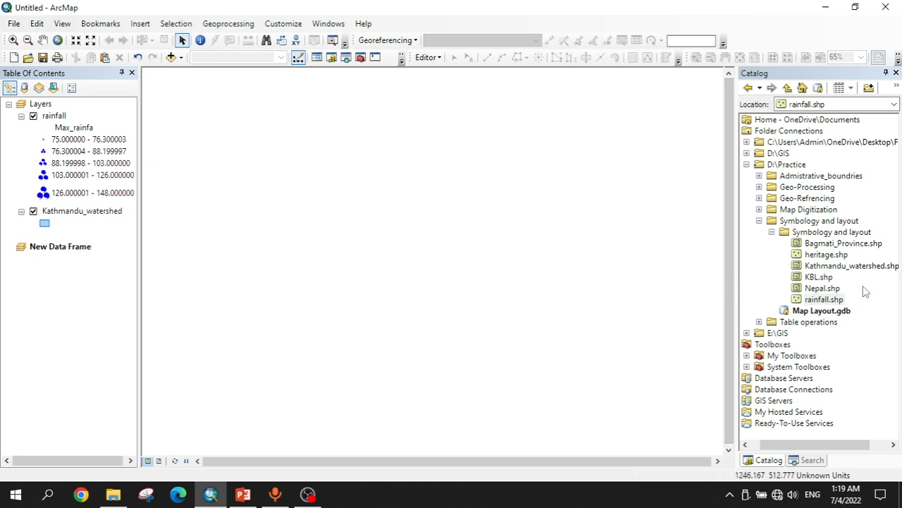
left_click_drag(823, 292, 385, 280)
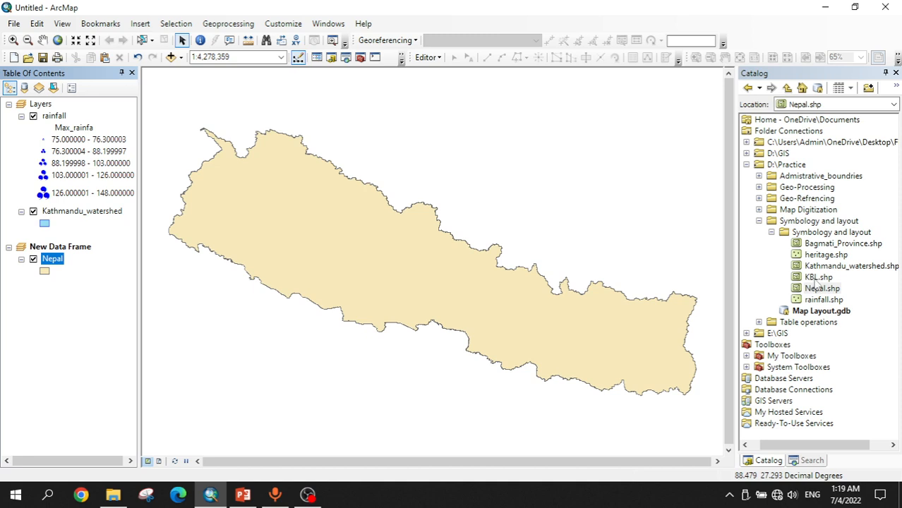
left_click_drag(815, 281, 477, 310)
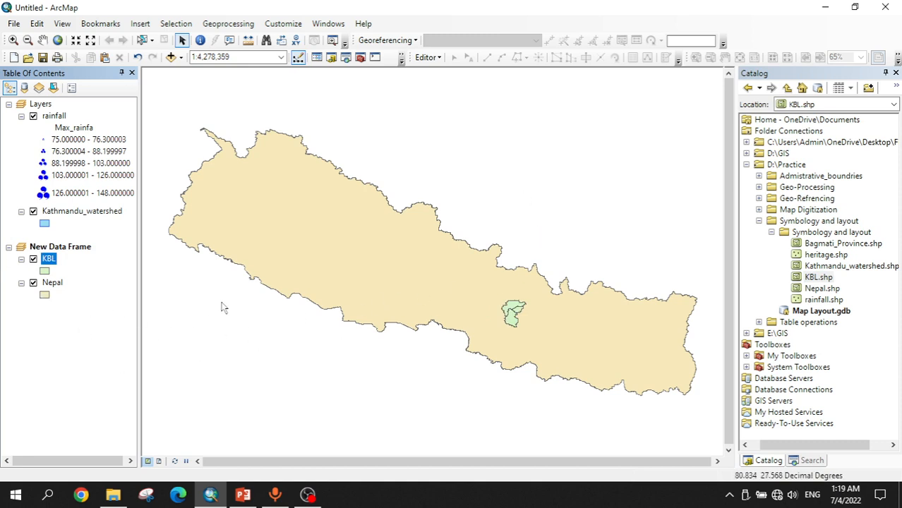
Step: Symbolize the Nepal layer with the Hollow symbol and an outline width of 1
left_click(44, 297)
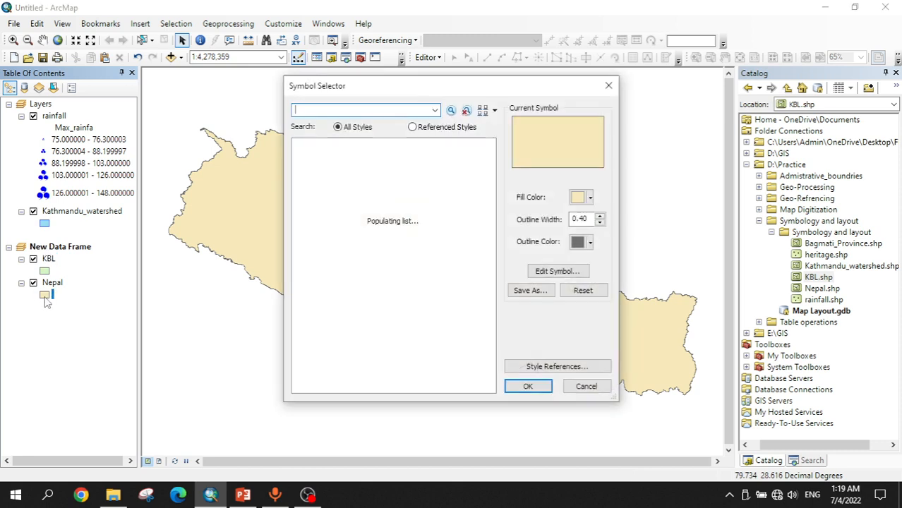
left_click(318, 234)
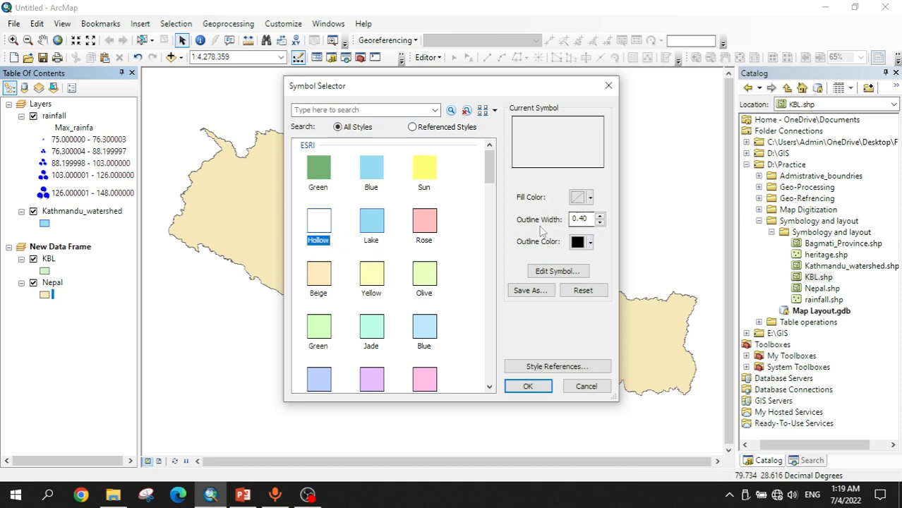
left_click(599, 218)
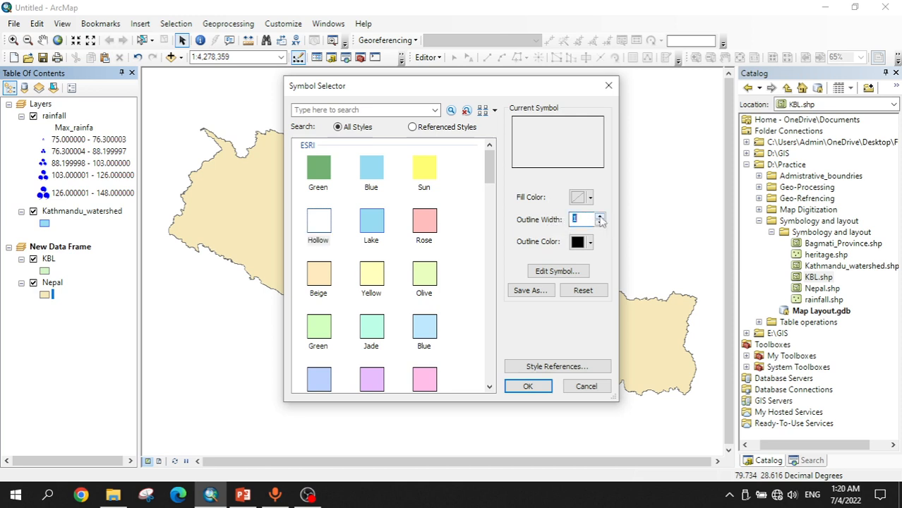
left_click(528, 387)
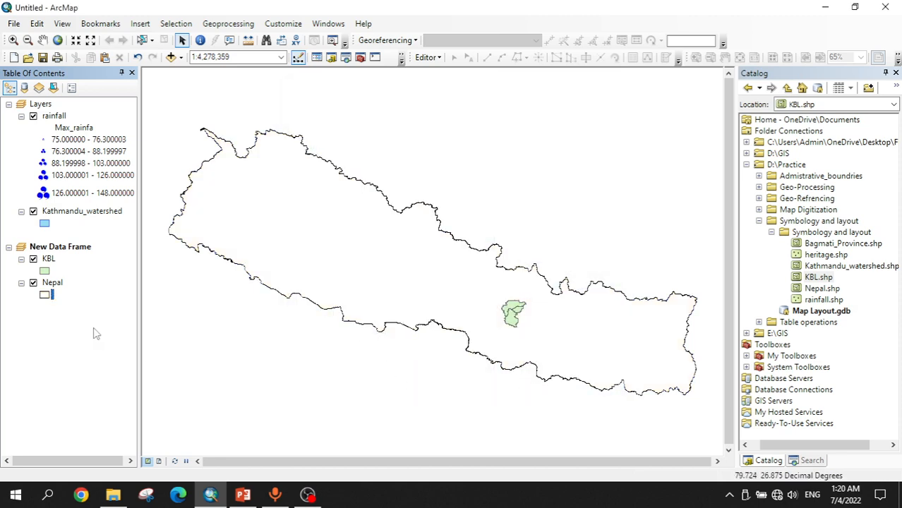
Step: Symbolize the KBL layer above Nepal with the Lake fill and a black outline
left_click(44, 272)
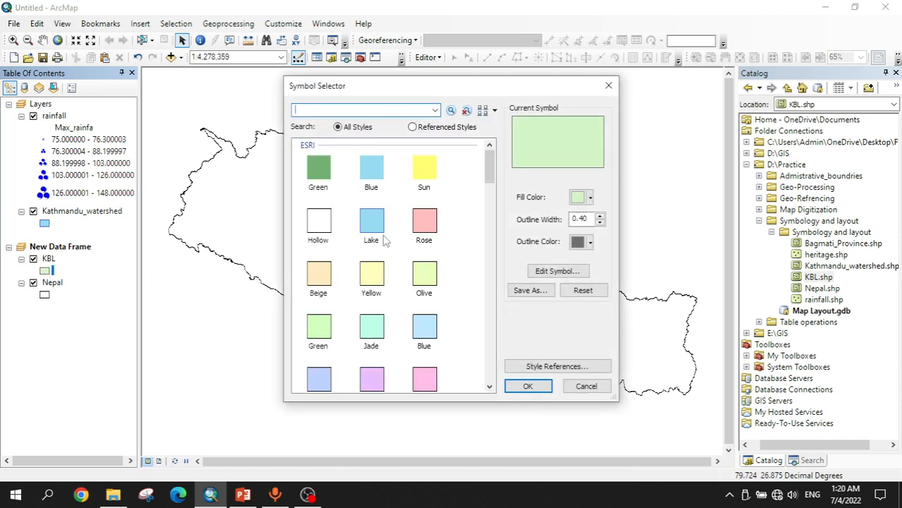
left_click(372, 223)
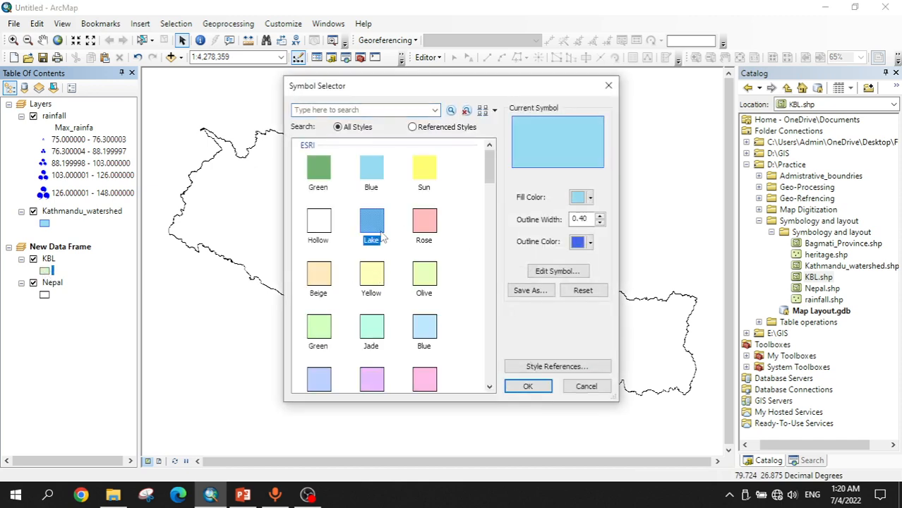
left_click(528, 386)
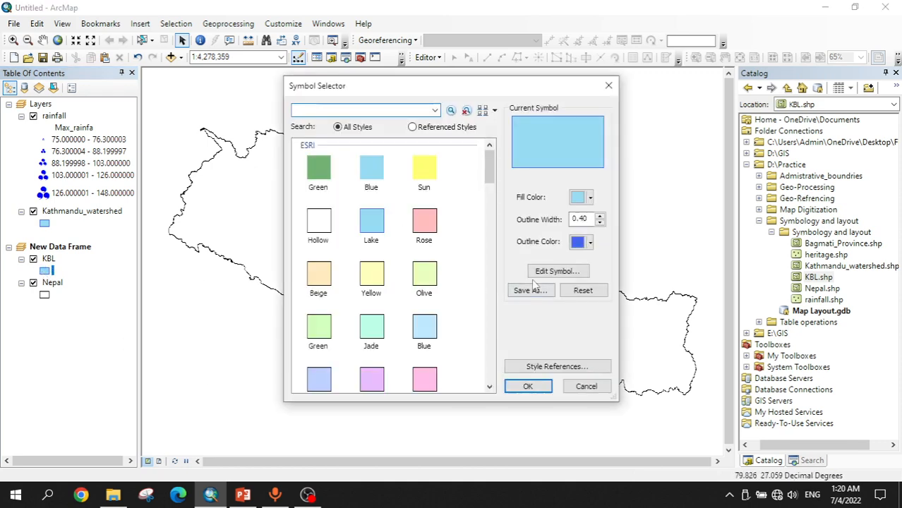
left_click(590, 243)
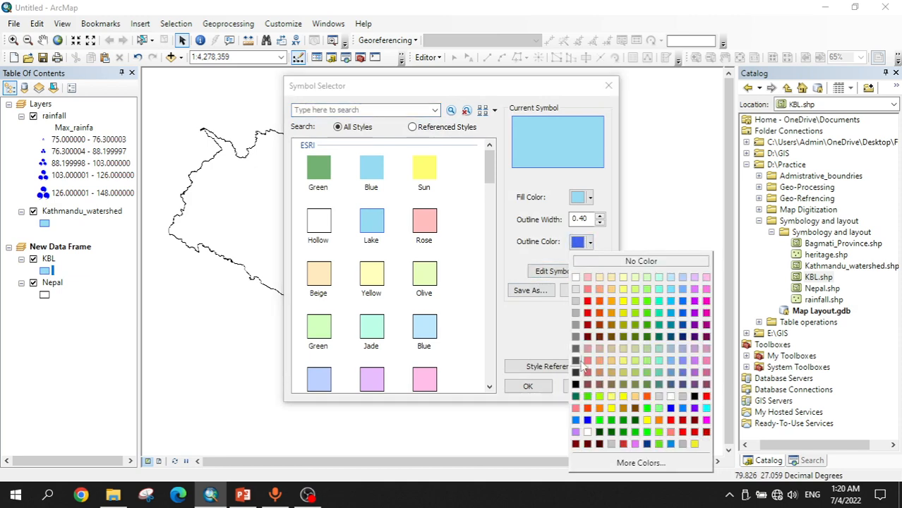
left_click(576, 384)
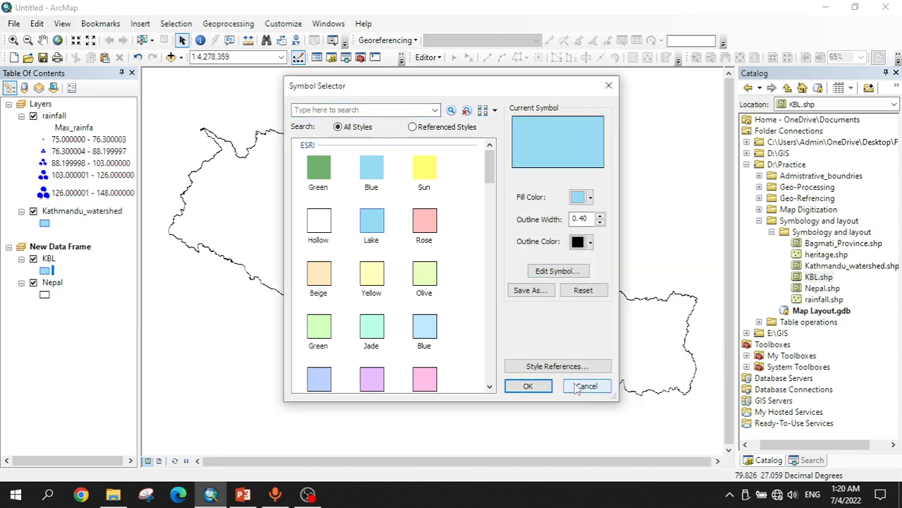
left_click(529, 386)
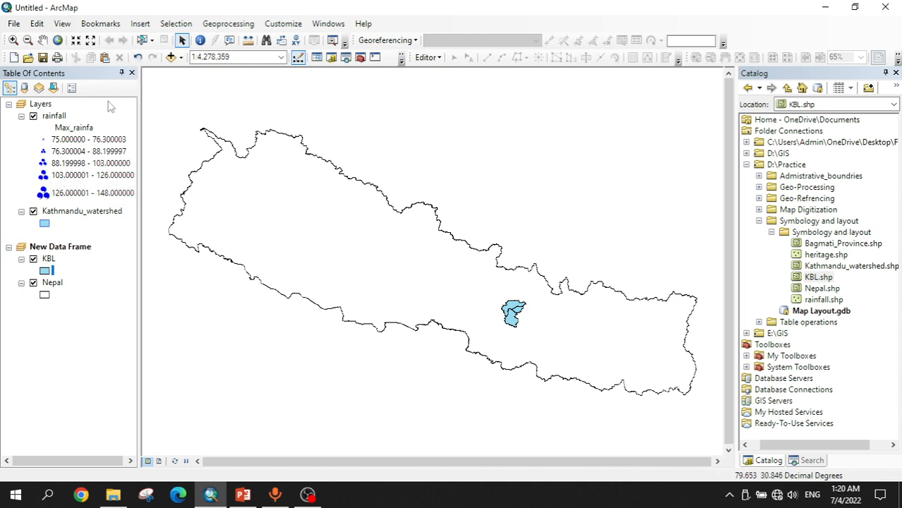
Step: Insert another data frame and add the KBL shapefile to it
left_click(141, 24)
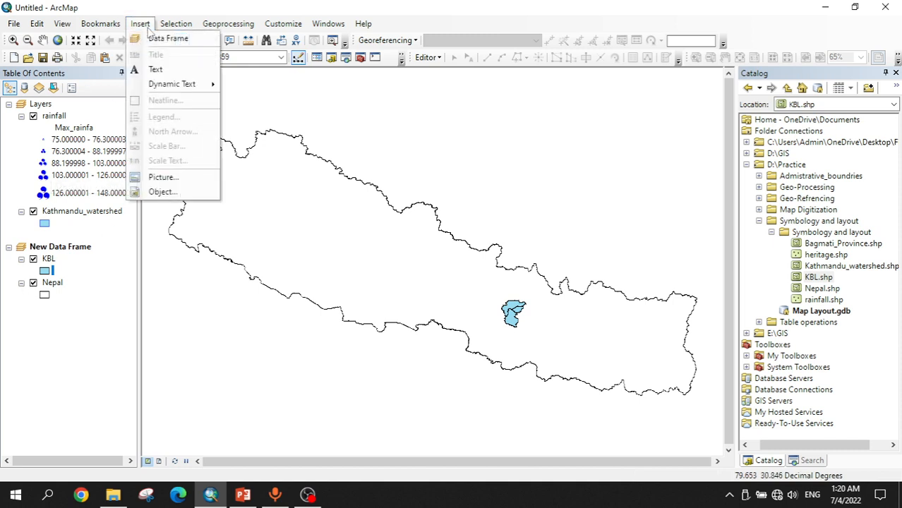
left_click(156, 40)
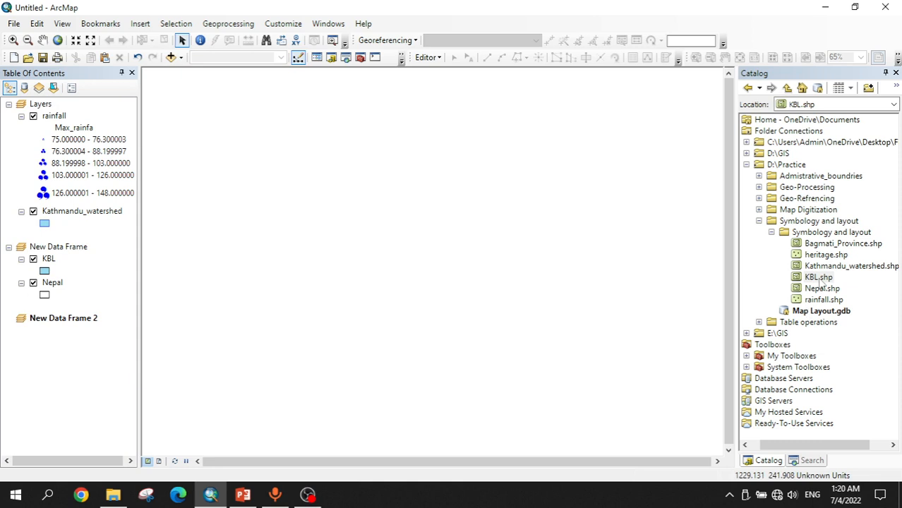
left_click_drag(819, 280, 420, 297)
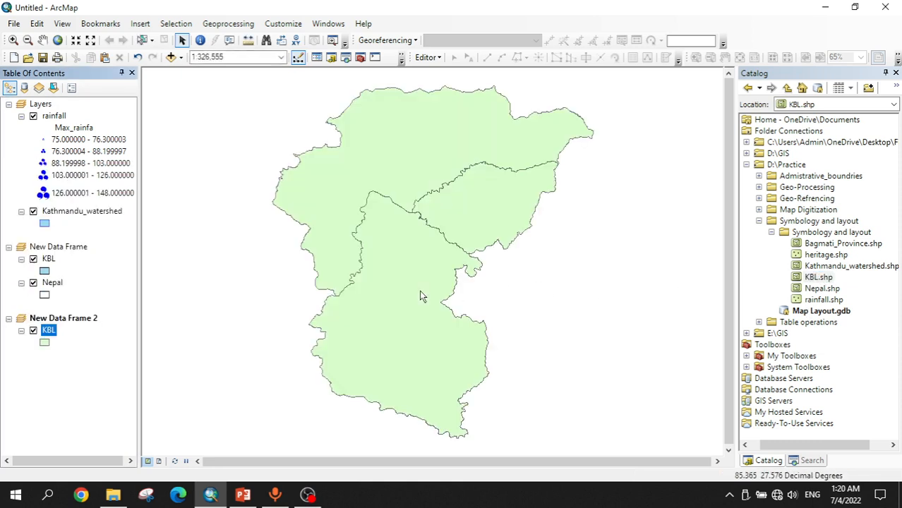
Step: Symbolize the KBL layer in New Data Frame 2 with the Hollow symbol and an outline width of 1
left_click(46, 344)
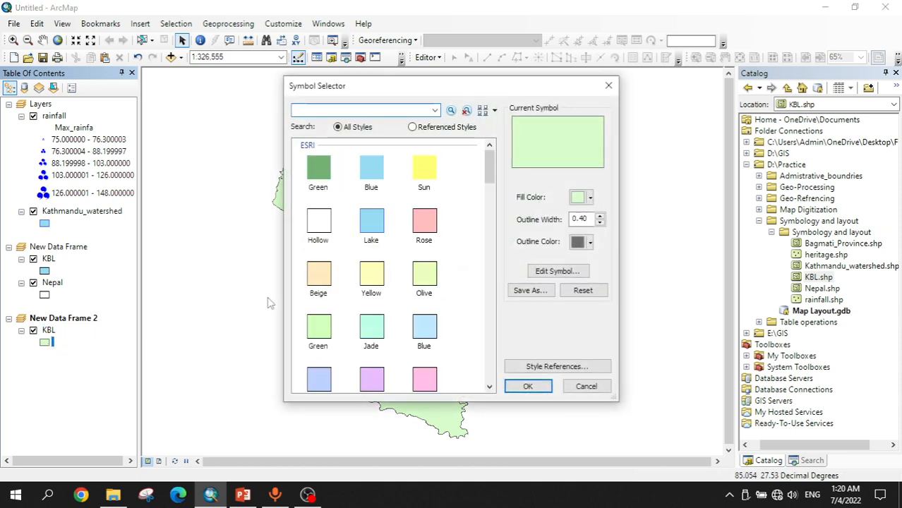
left_click(318, 232)
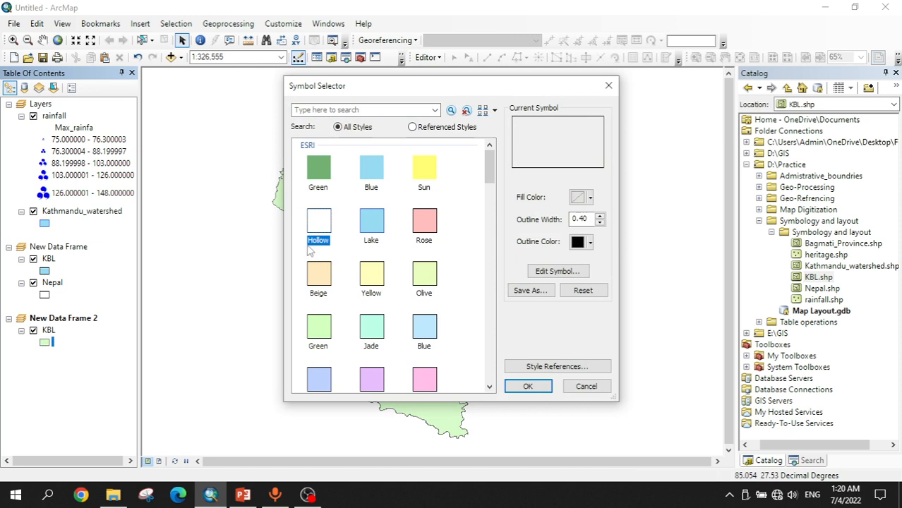
left_click(600, 217)
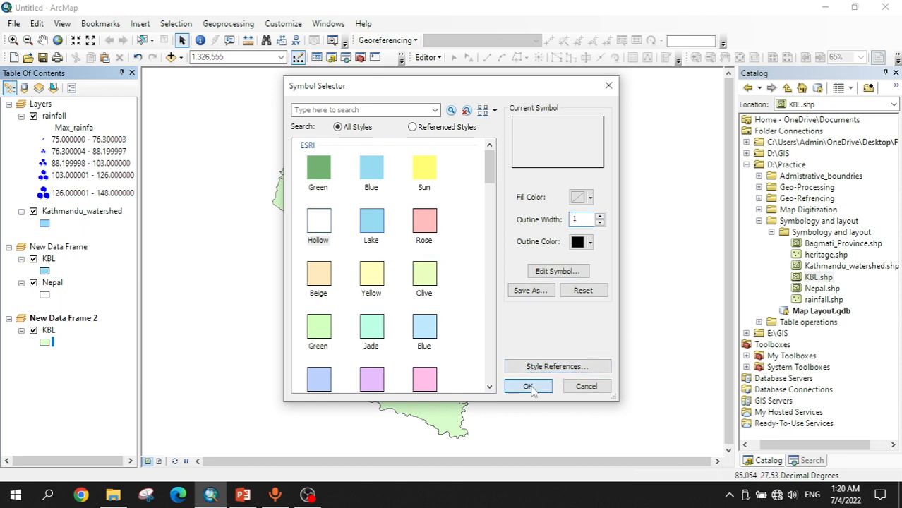
left_click(528, 386)
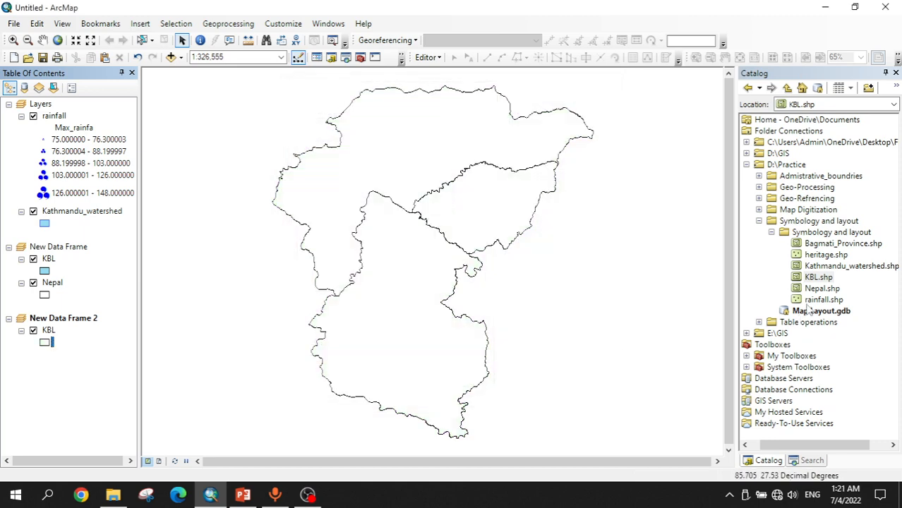
Step: Add the Kathmandu_watershed shapefile above KBL in New Data Frame 2 and symbolize it with the Lake fill and a black outline
left_click_drag(843, 266, 396, 271)
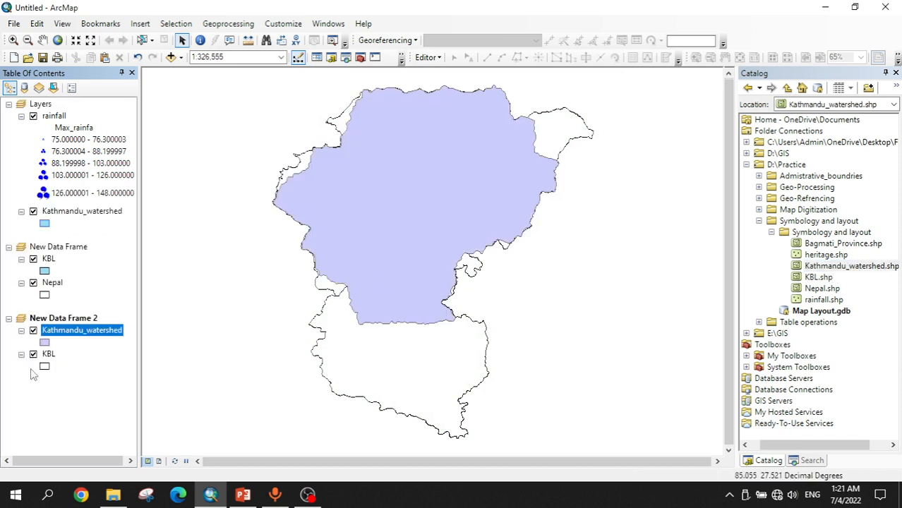
left_click(44, 343)
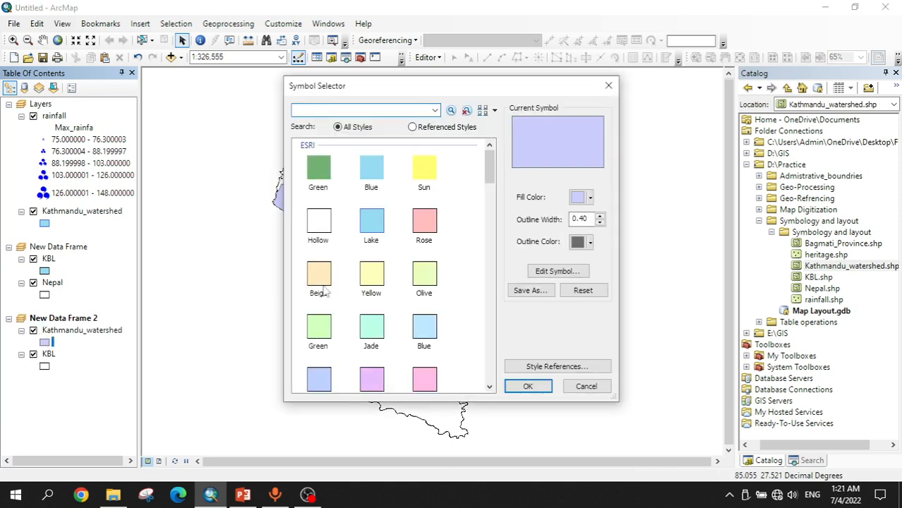
left_click(370, 224)
left_click(528, 386)
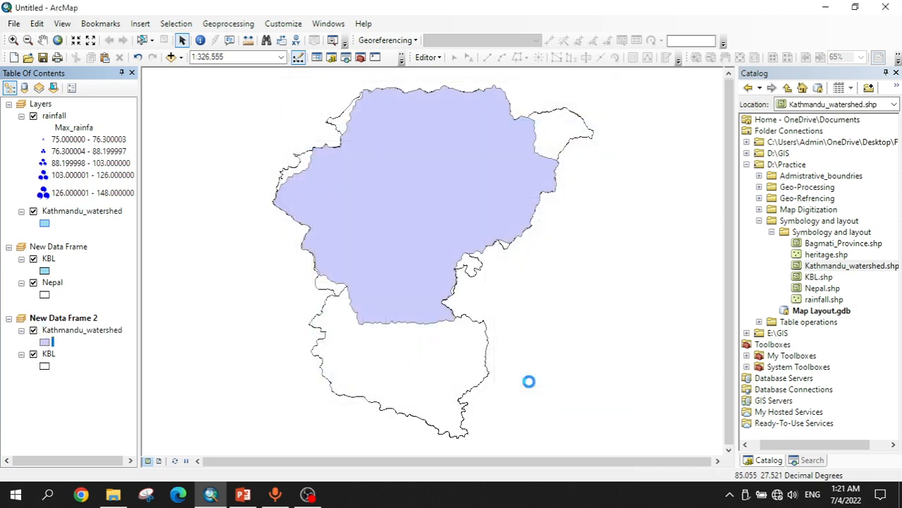
left_click(45, 342)
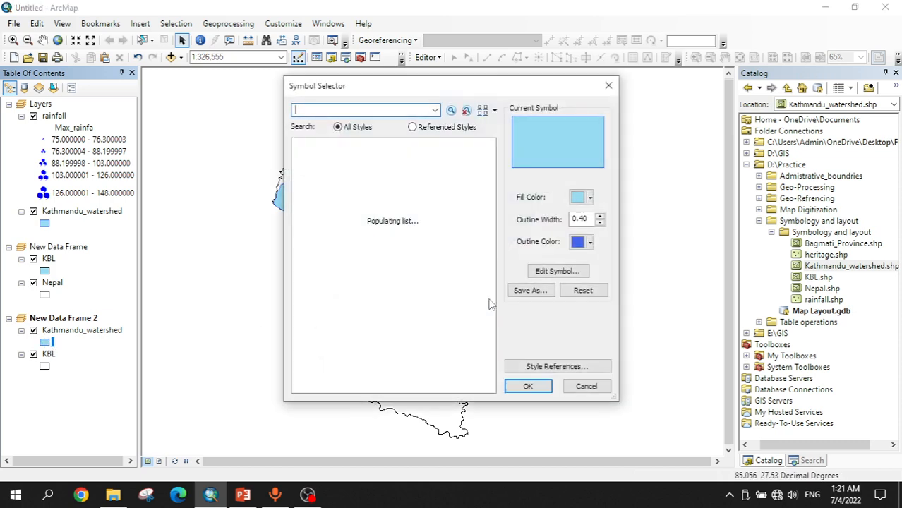
left_click(590, 242)
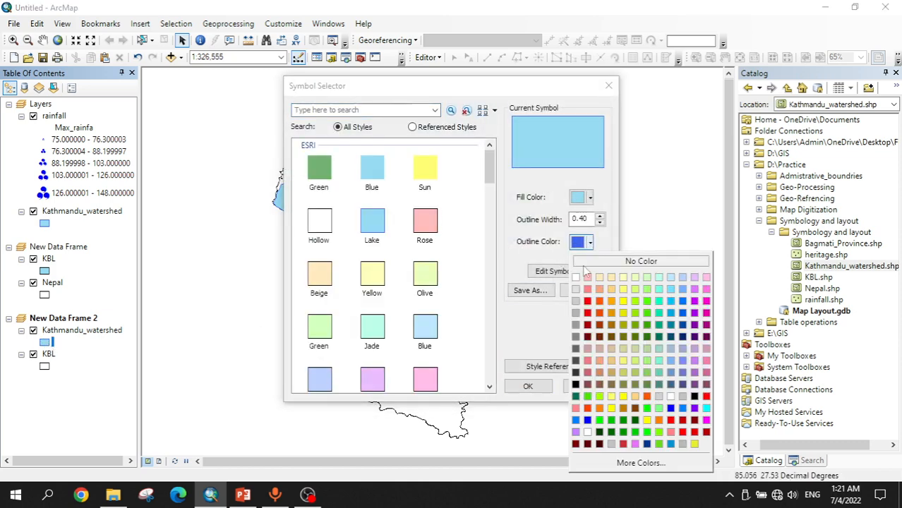
left_click(575, 385)
left_click(527, 386)
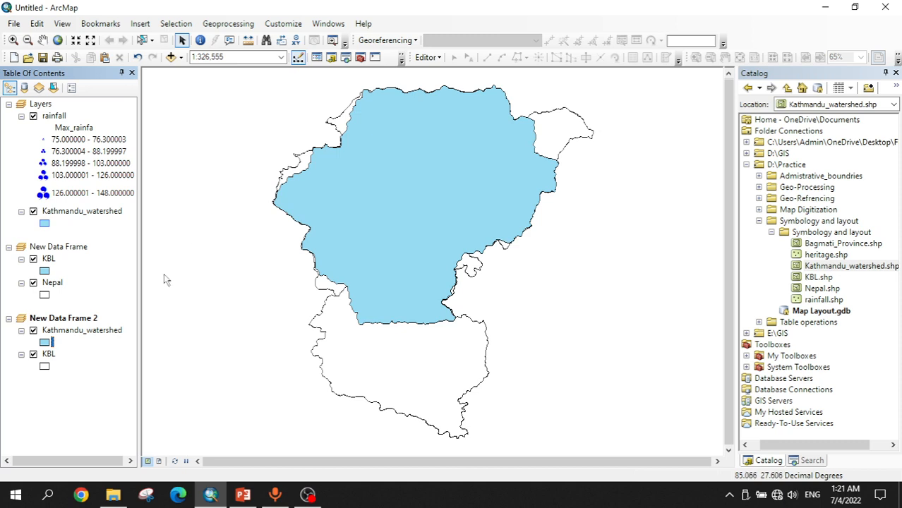
Step: Switch to the page layout and move the KBL watershed frame to the main frame's upper-left corner and the Nepal frame to its lower-right corner
left_click(160, 462)
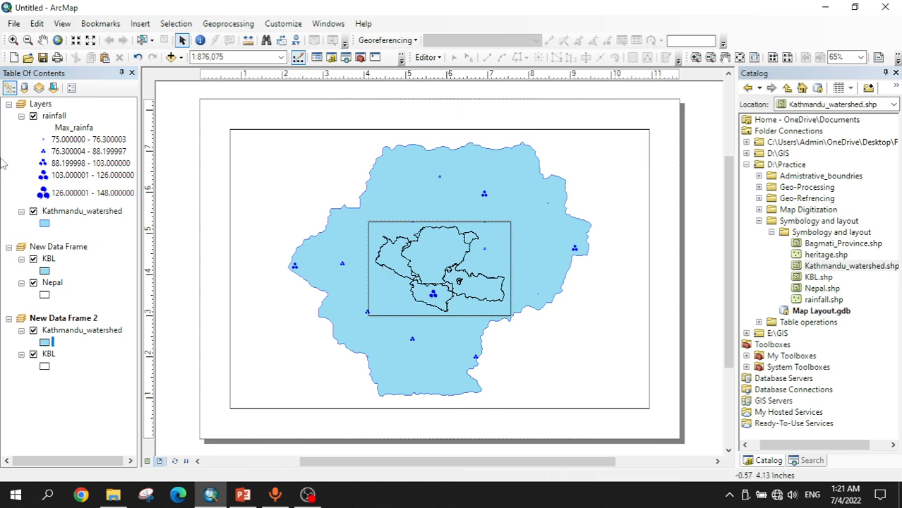
left_click(433, 264)
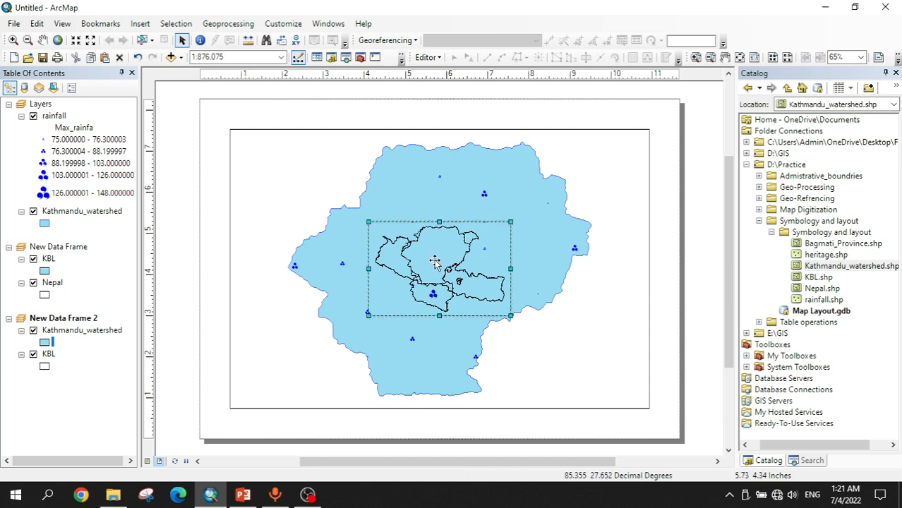
left_click_drag(433, 261, 298, 183)
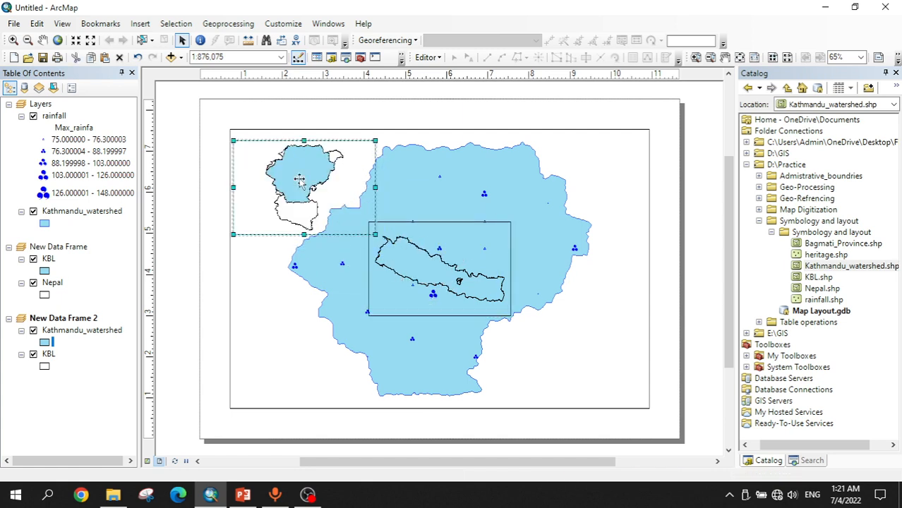
left_click(433, 272)
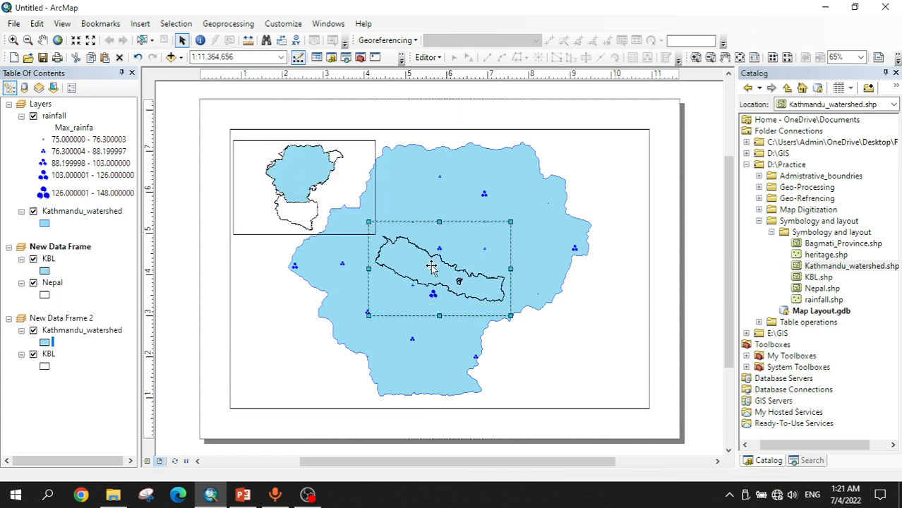
left_click_drag(432, 270, 558, 345)
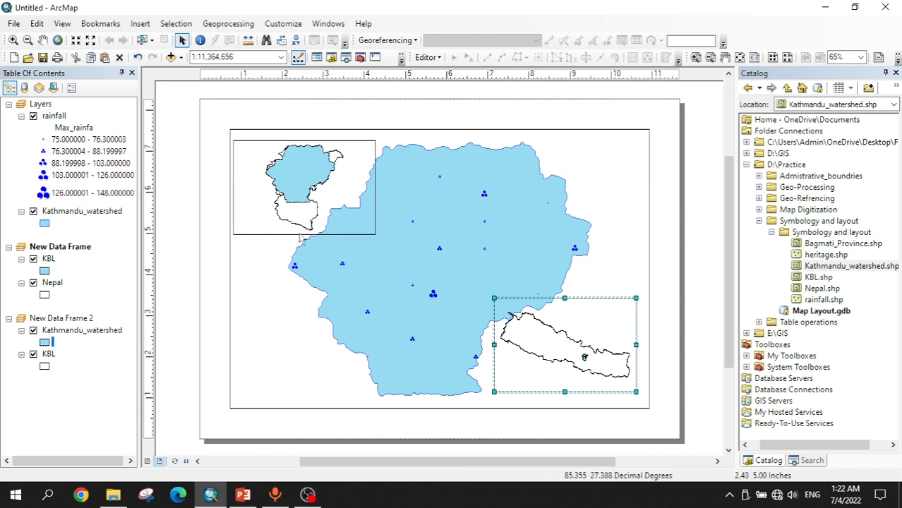
Step: Configure the map page with A4 paper size and landscape orientation
right_click(697, 247)
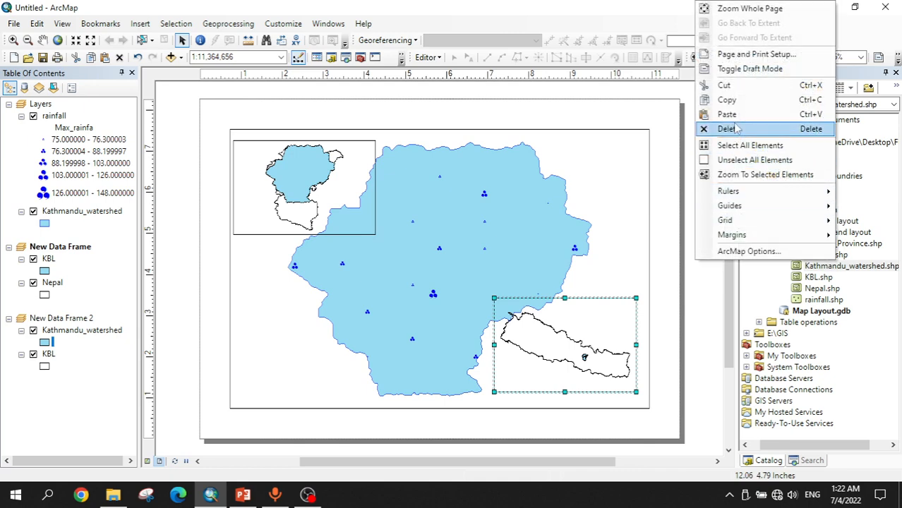
right_click(179, 295)
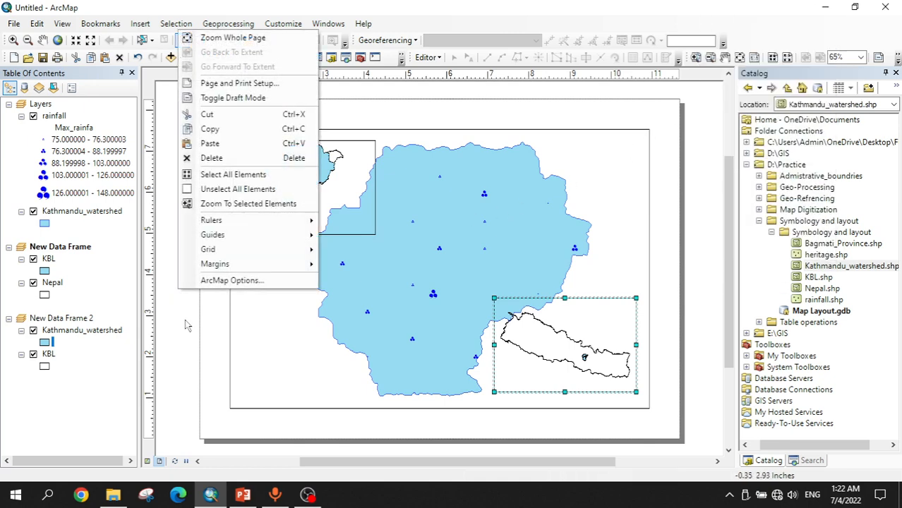
left_click(230, 87)
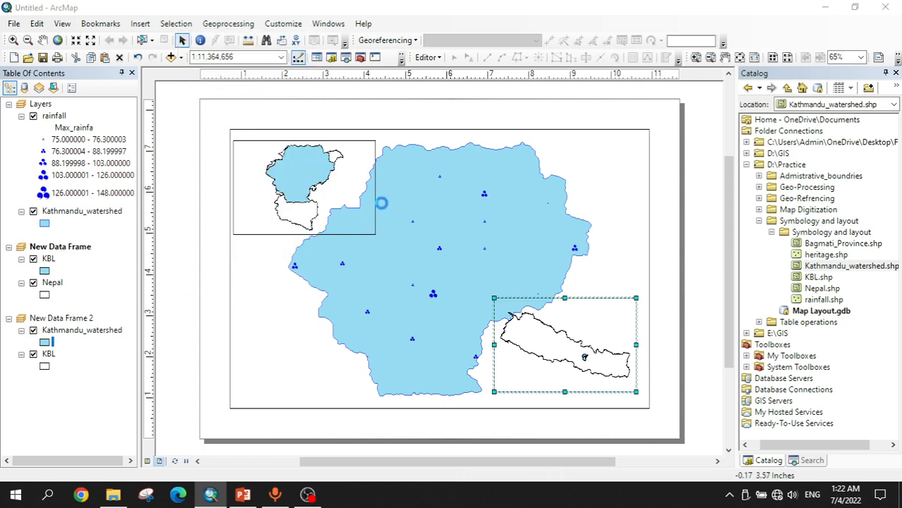
left_click(424, 187)
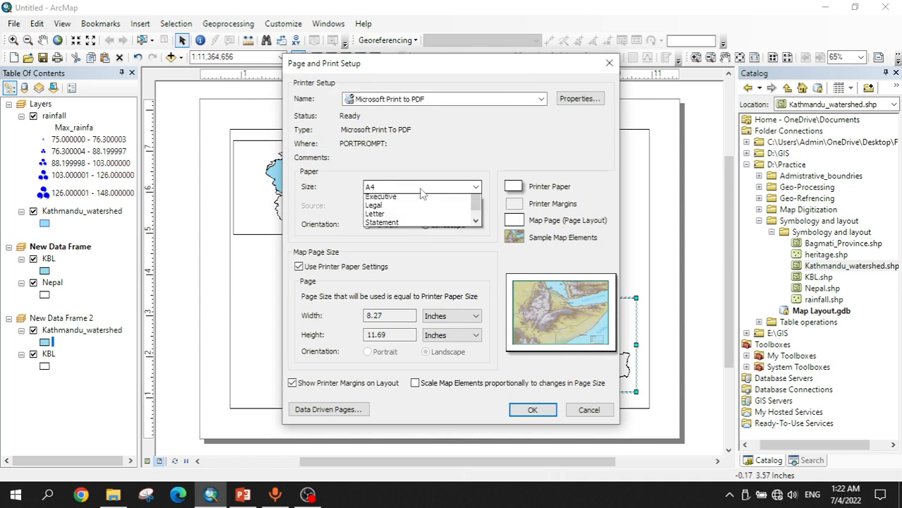
left_click(395, 200)
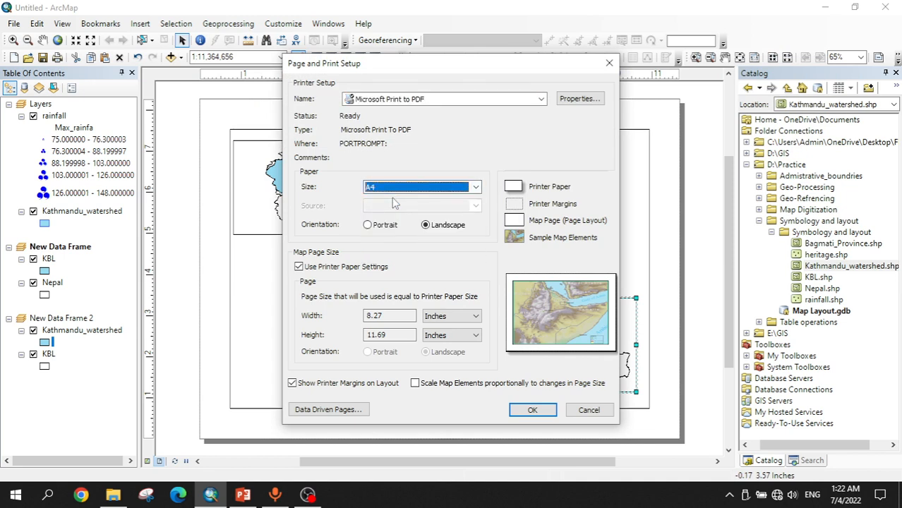
left_click(425, 225)
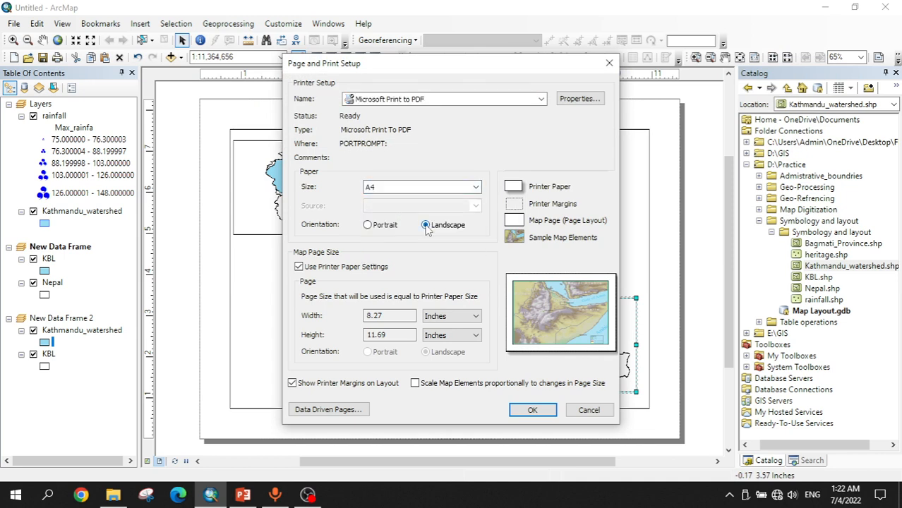
left_click(530, 411)
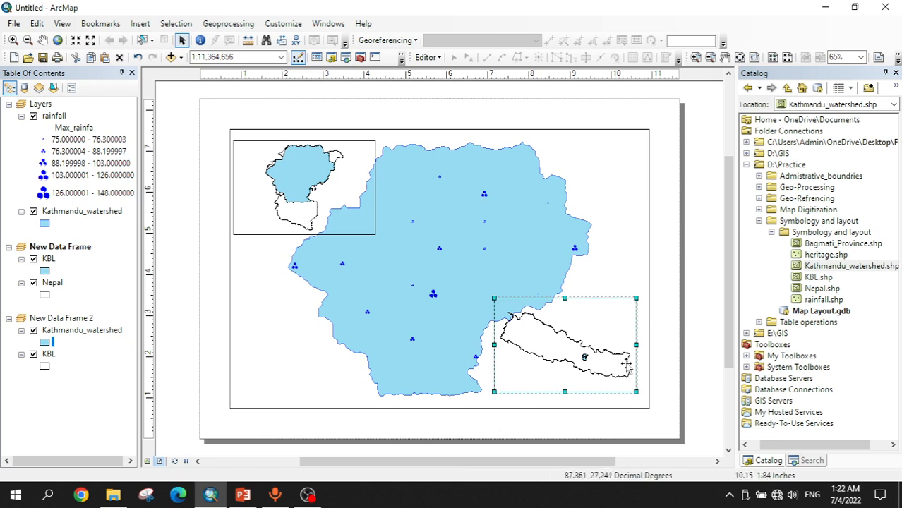
left_click(705, 364)
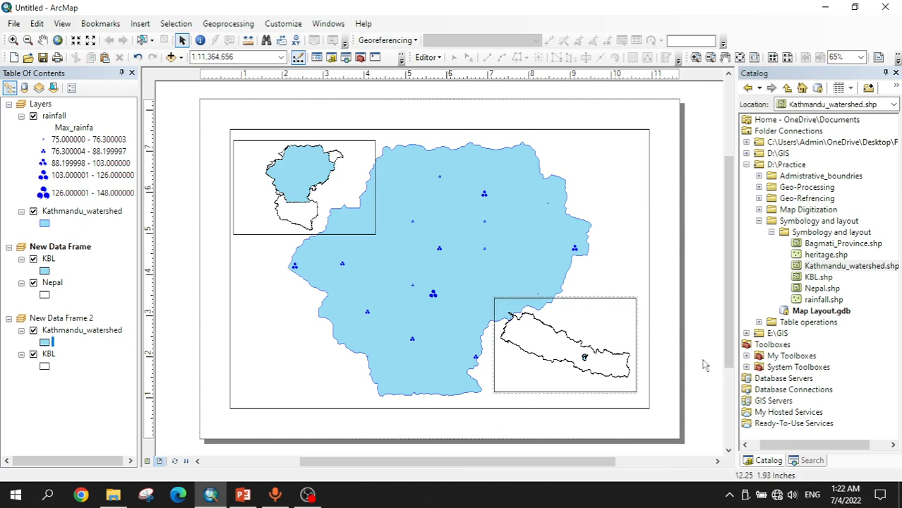
Step: Check the sample map layout in PowerPoint, and in ArcMap move the KBL watershed and Nepal data frames off the page's left edge
scroll(703, 364, "up", 3)
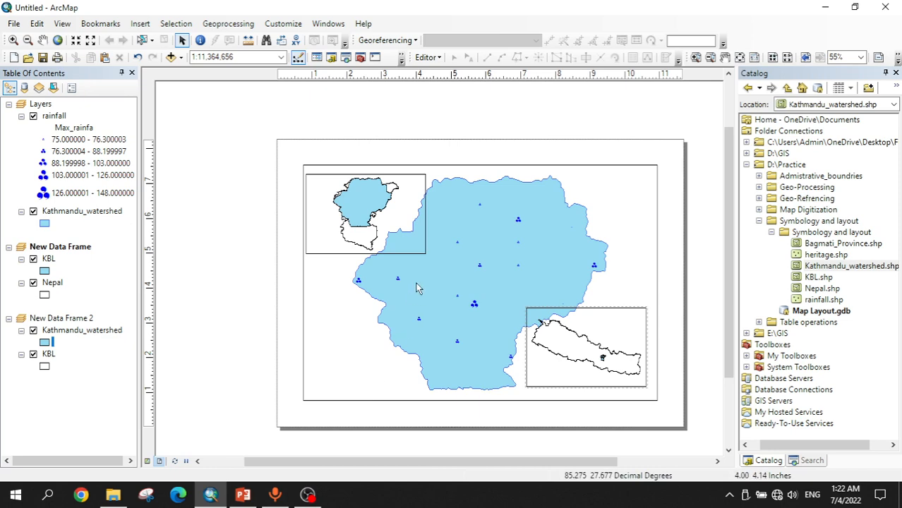
left_click(242, 494)
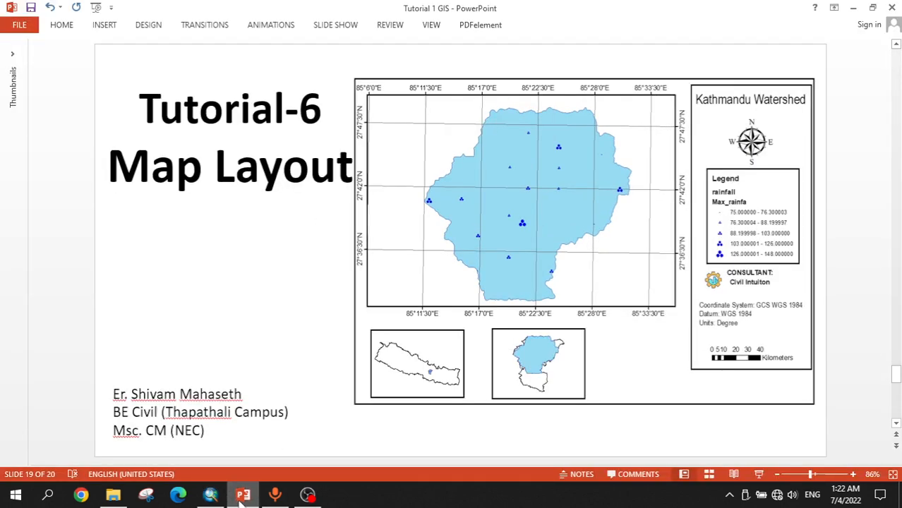
left_click(240, 502)
left_click(505, 275)
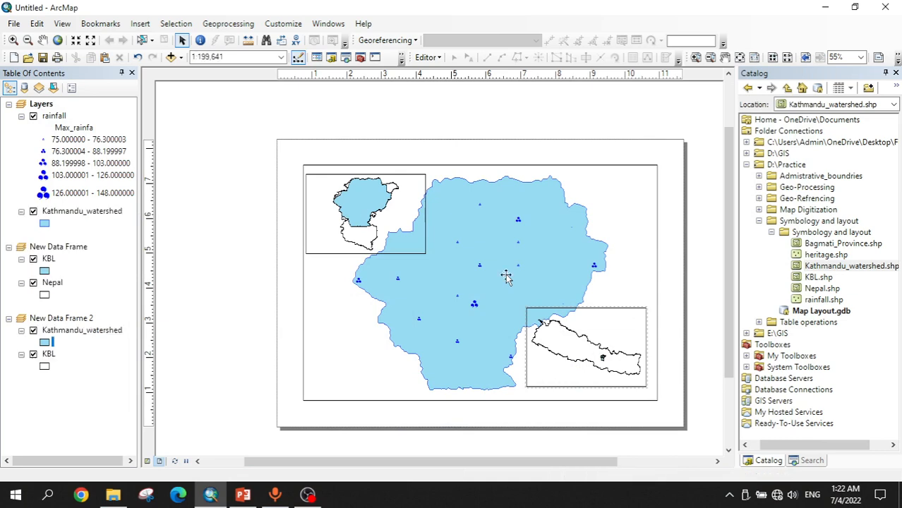
left_click_drag(374, 211, 217, 226)
left_click(354, 209)
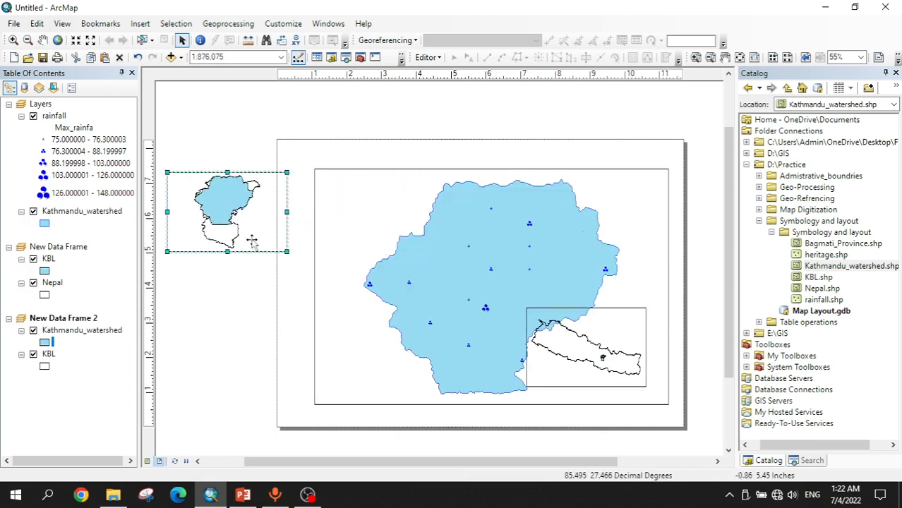
left_click(572, 366)
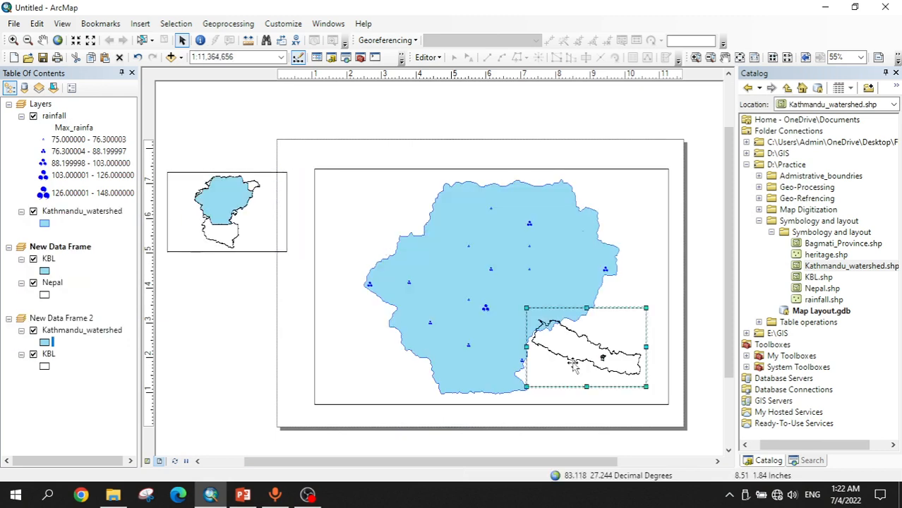
left_click_drag(574, 365, 211, 362)
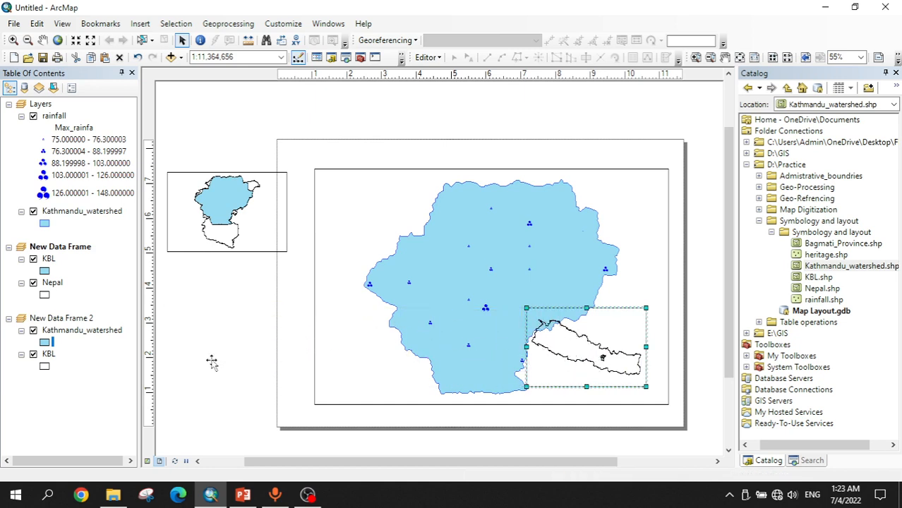
Step: Resize the main Layers data frame to about 7.5 by 6.5 inches, starting near the page's upper-left corner
left_click(511, 323)
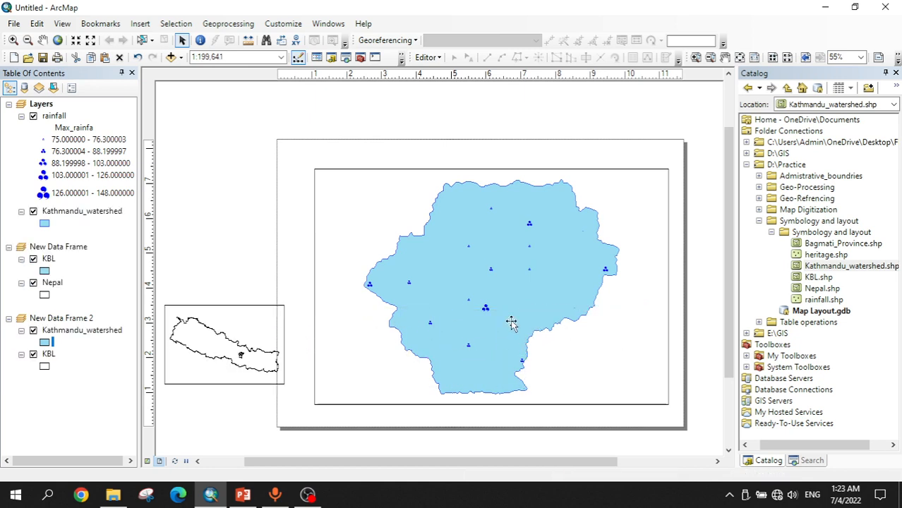
left_click(511, 323)
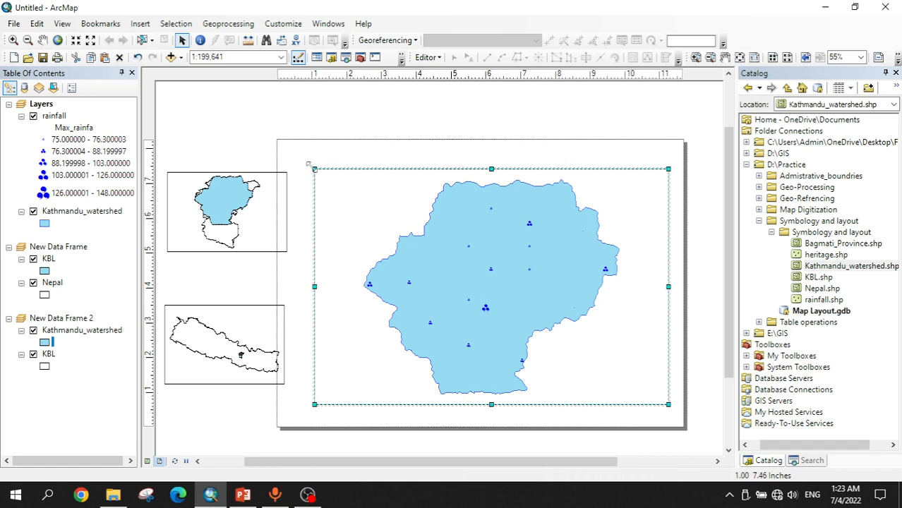
left_click_drag(309, 164, 283, 146)
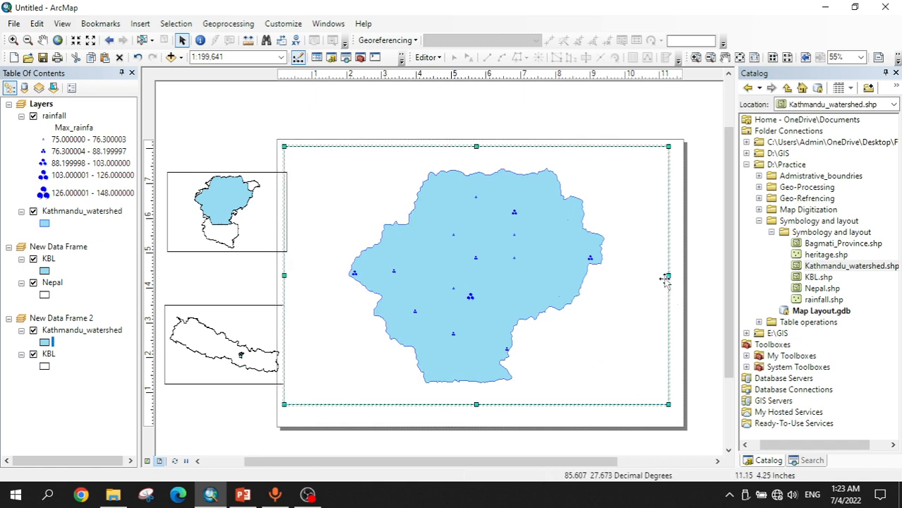
left_click_drag(667, 275, 545, 270)
left_click_drag(415, 403, 415, 373)
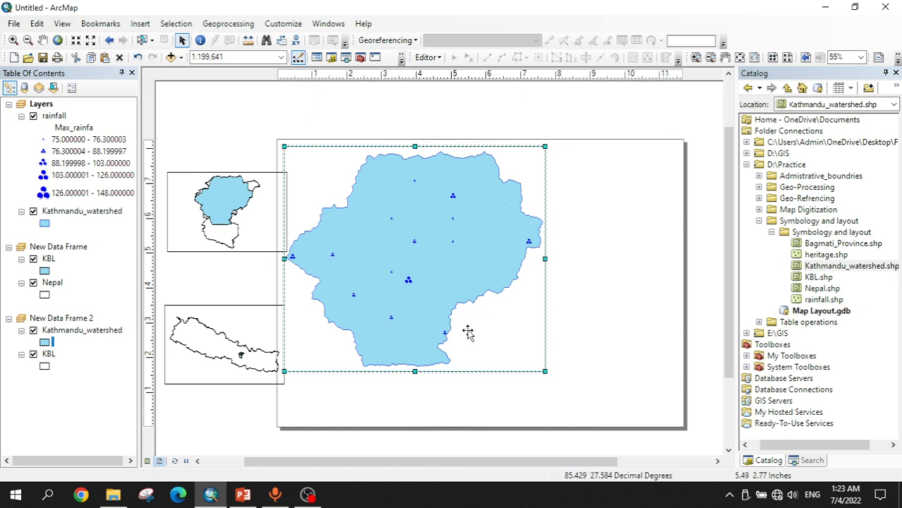
Step: Adjust the main watershed data frame's map scale to 1:200,000
scroll(467, 332, "up", 1)
scroll(468, 333, "down", 2)
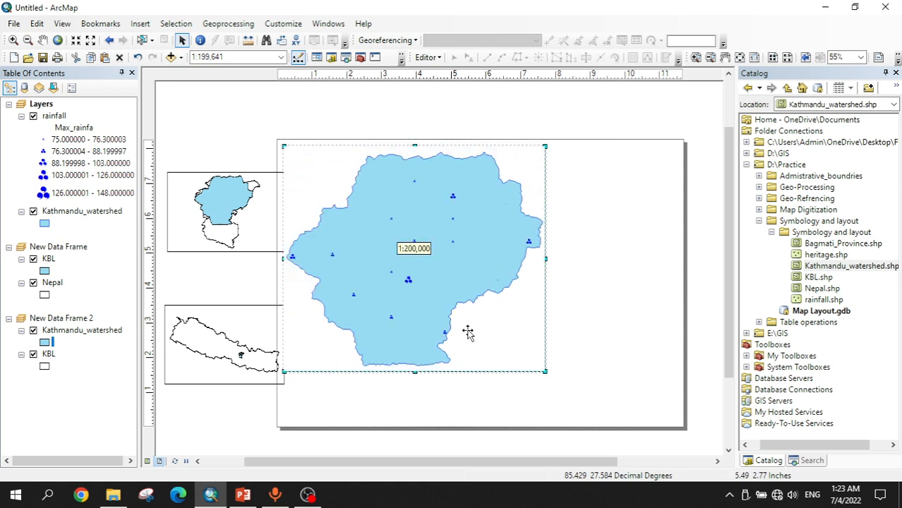
scroll(468, 332, "up", 1)
scroll(468, 333, "up", 2)
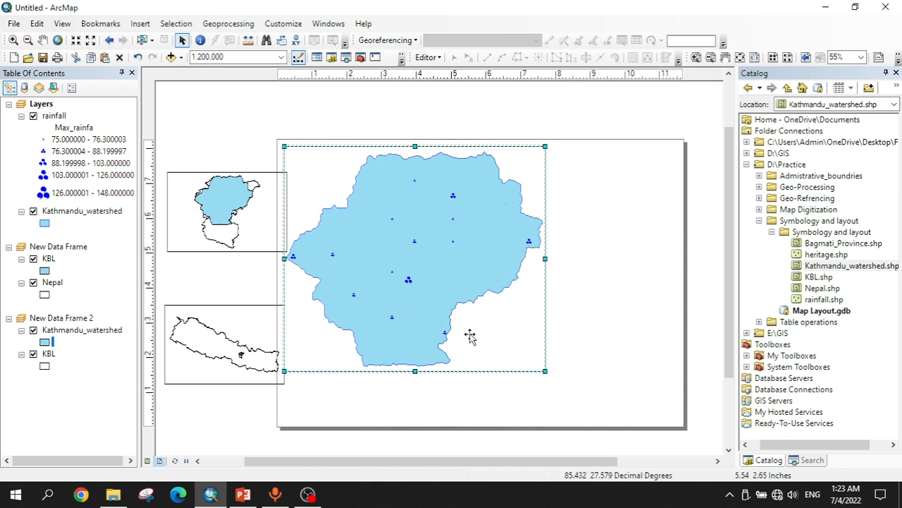
Step: Shorten the main watershed frame to about 5.9 inches high, set its scale to 1:250,000 and centre the watershed inside it
mouse_move(469, 336)
left_mouse_down()
mouse_move(483, 334)
mouse_move(471, 336)
left_mouse_up()
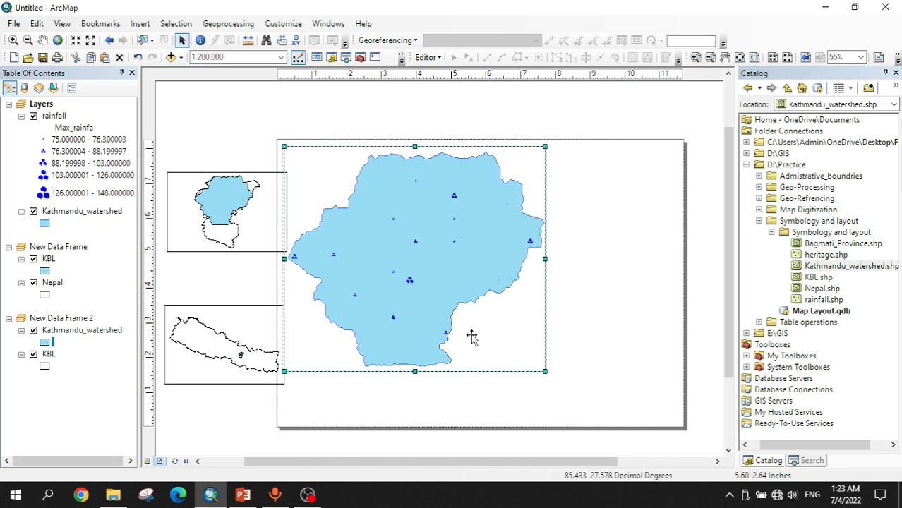
left_click_drag(414, 372, 414, 357)
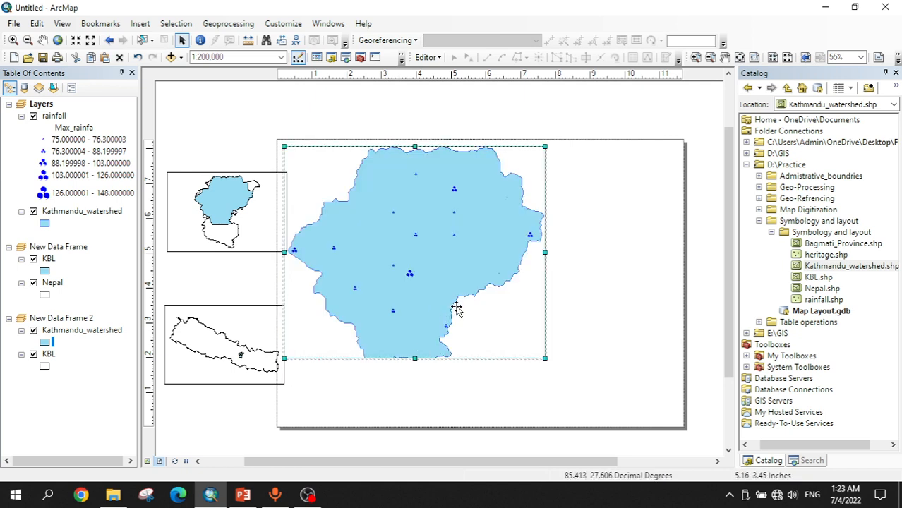
scroll(456, 310, "up", 1)
scroll(457, 310, "down", 2)
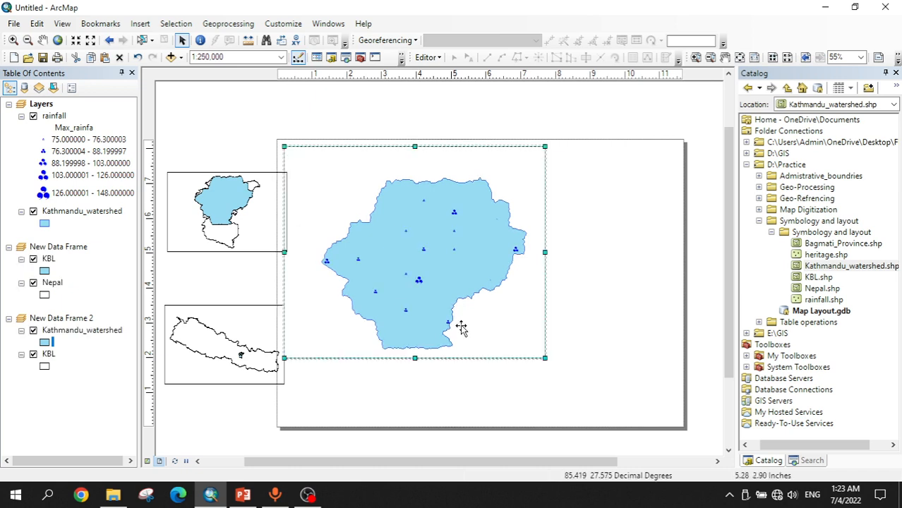
left_click_drag(459, 327, 459, 317)
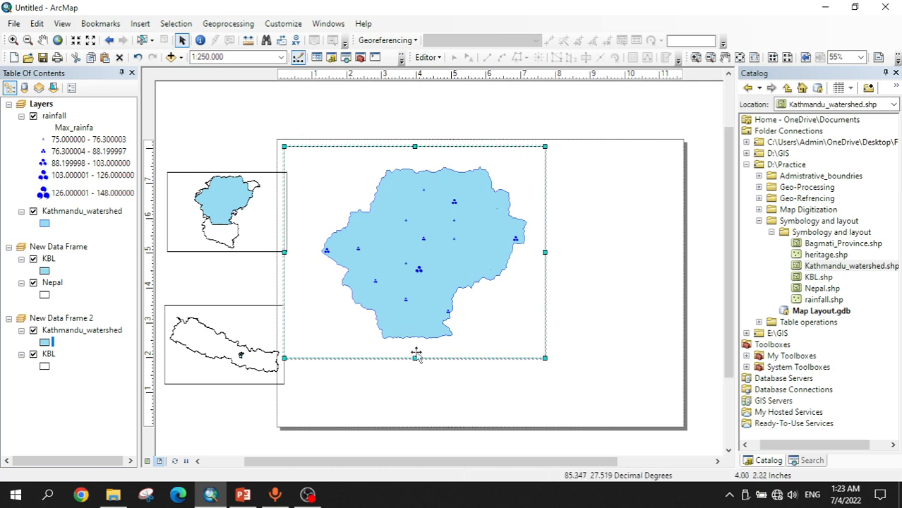
left_click_drag(415, 357, 419, 351)
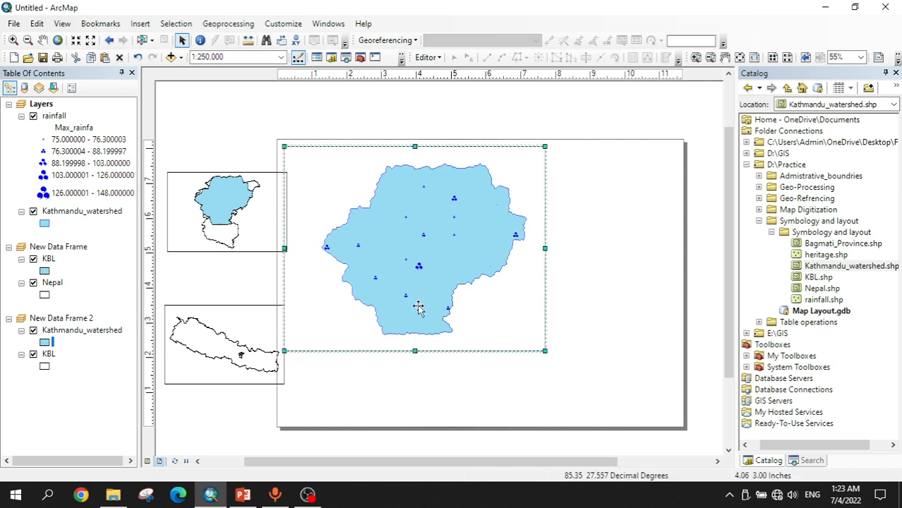
left_click(465, 111)
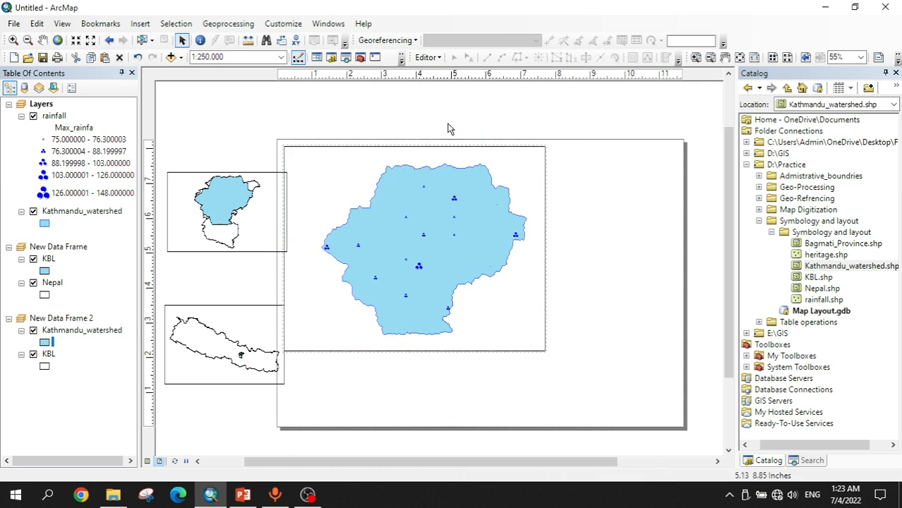
Step: Move the Nepal inset frame below the main frame, align their left edges, and trim it to fit inside the page's bottom edge
left_click(221, 326)
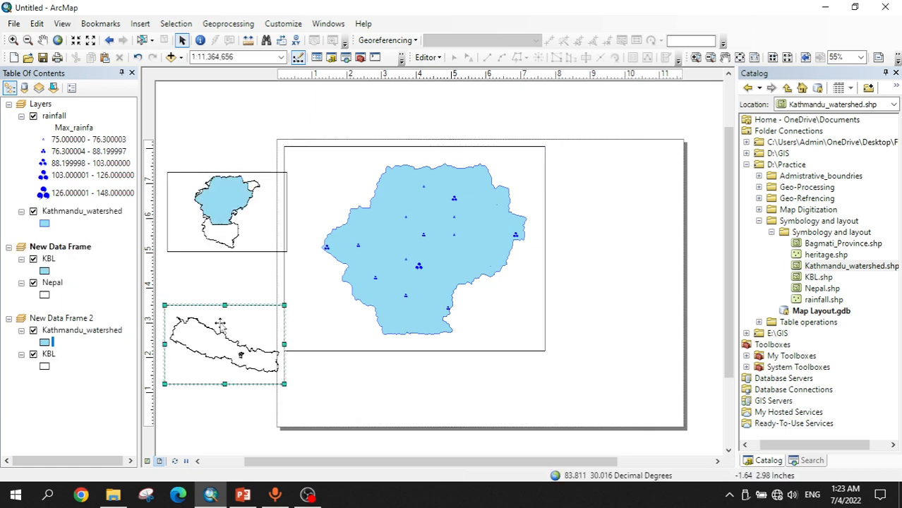
left_click_drag(221, 326, 352, 361)
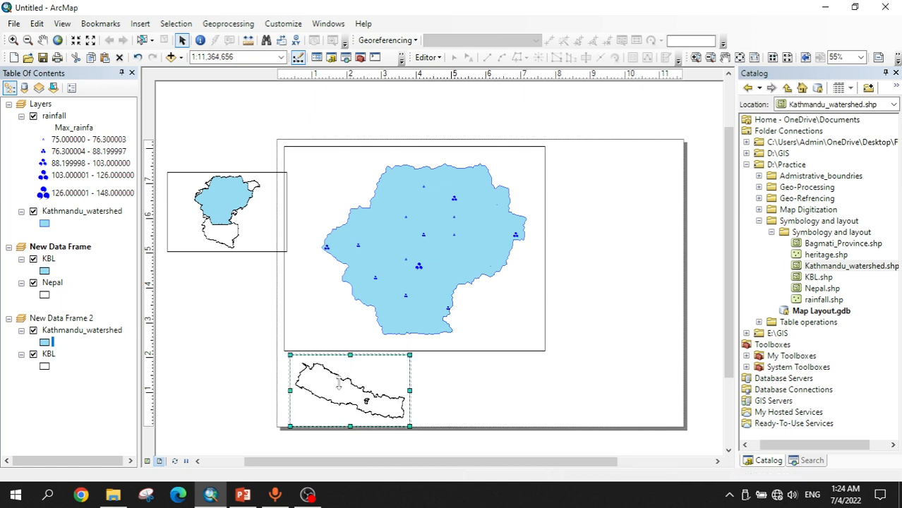
left_click_drag(350, 425, 350, 422)
left_click_drag(377, 385, 372, 383)
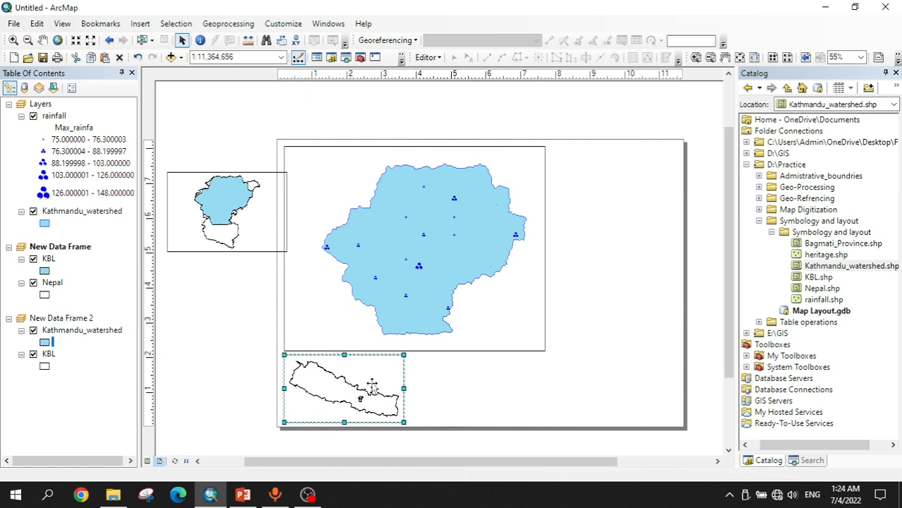
Step: Place the KBL watershed inset beside the Nepal inset below the main frame, shortening it to about 1.9 inches high
left_click(242, 355)
left_click(230, 216)
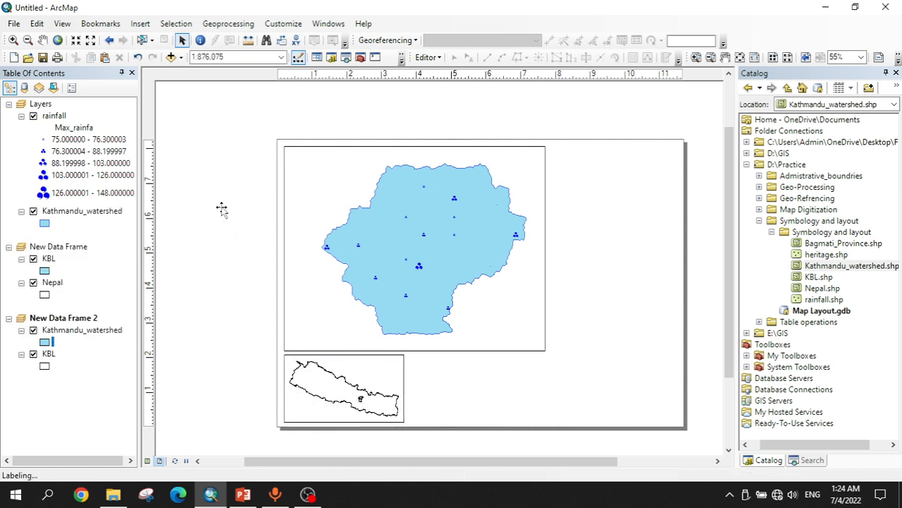
left_click_drag(229, 216, 474, 407)
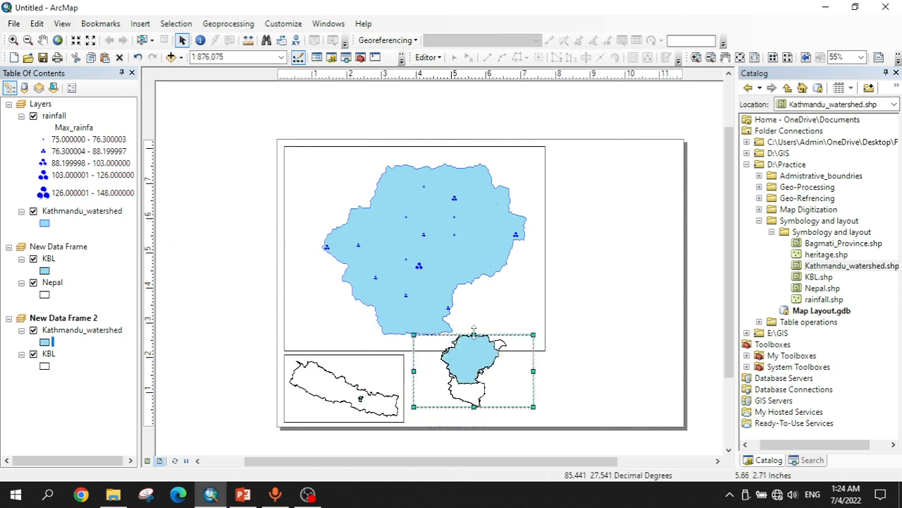
left_click_drag(473, 330, 473, 341)
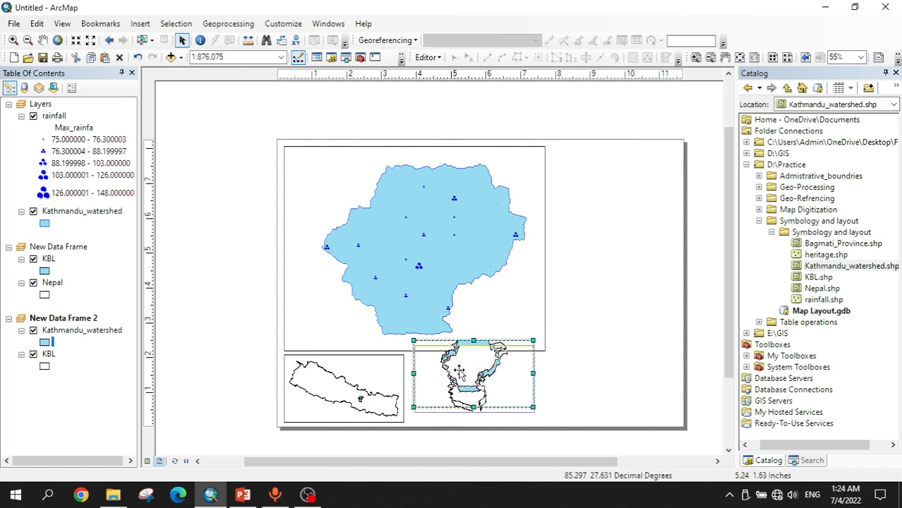
left_click_drag(458, 370, 458, 382)
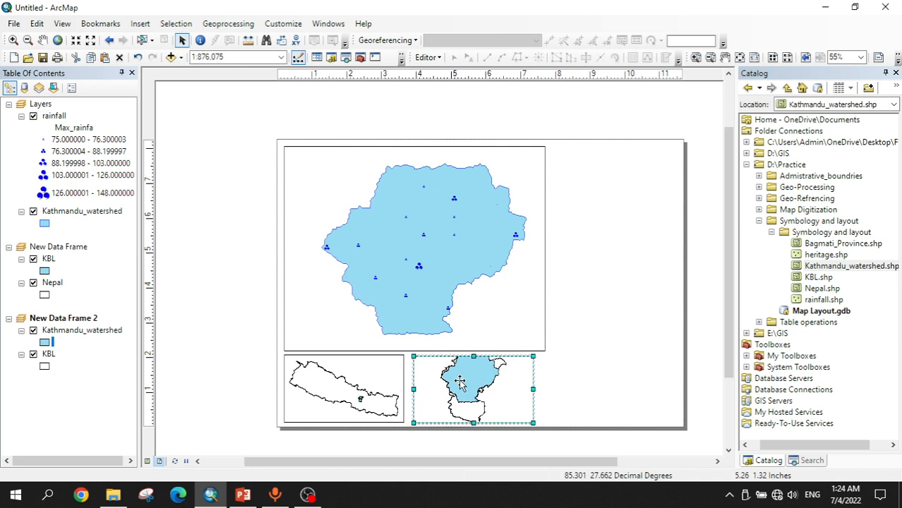
Step: Set the KBL inset's map scale to 1:1,250,000 and reposition its map so the whole watershed fits inside the frame
scroll(460, 382, "down", 2)
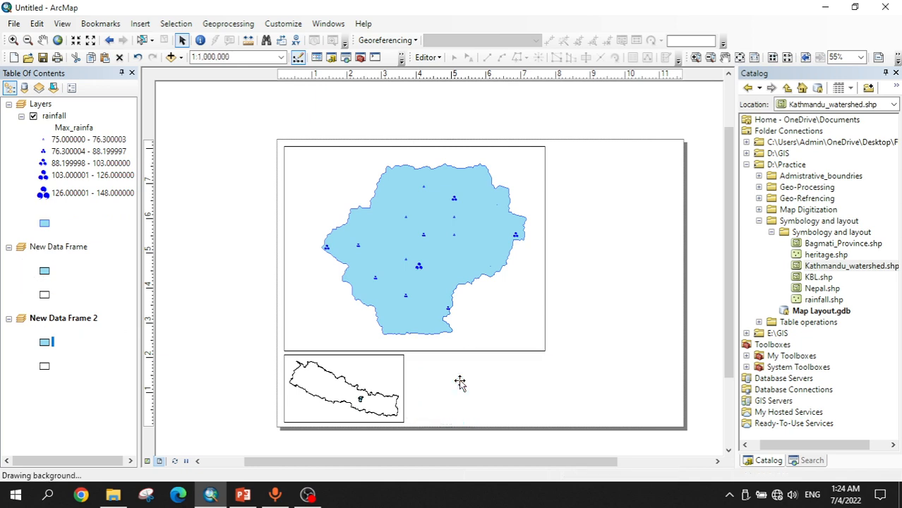
scroll(460, 382, "down", 1)
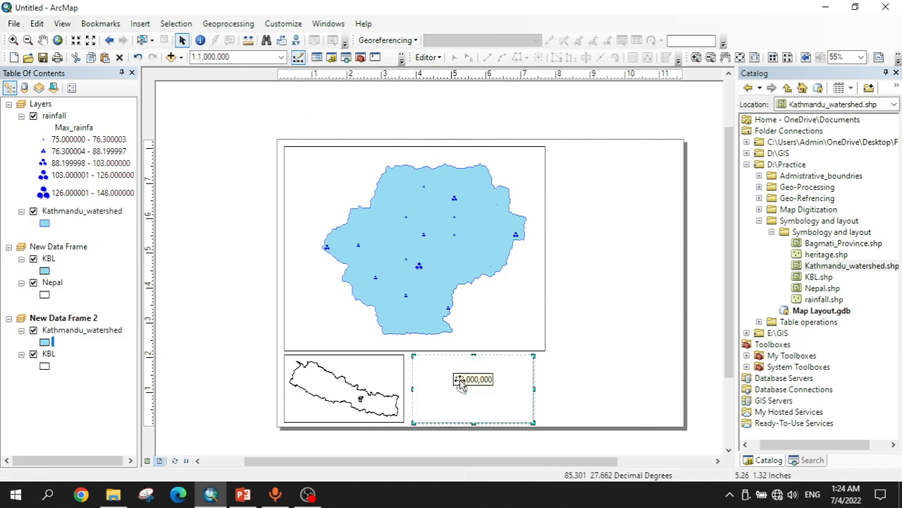
scroll(472, 398, "up", 1)
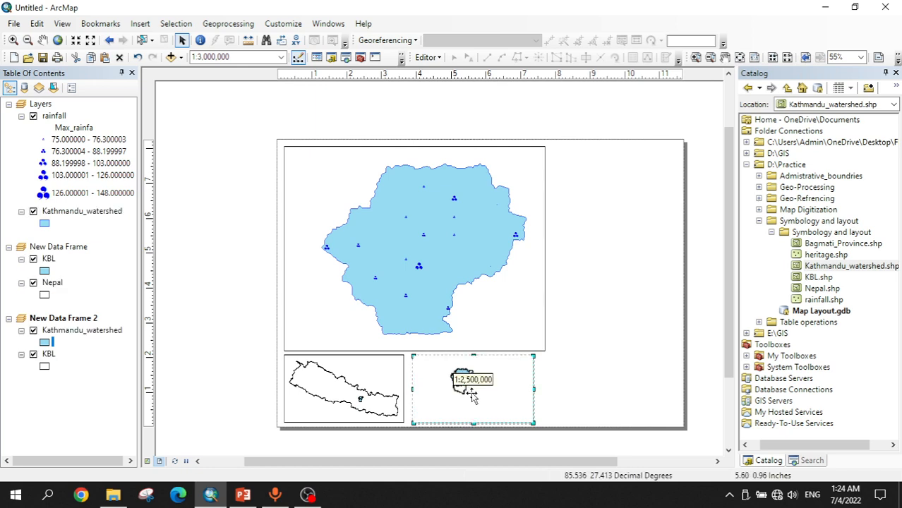
scroll(472, 397, "up", 2)
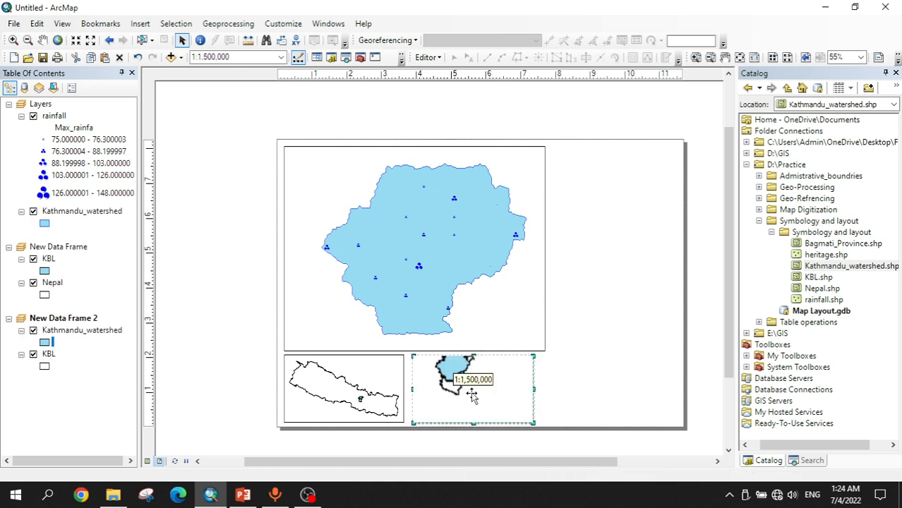
scroll(468, 390, "up", 1)
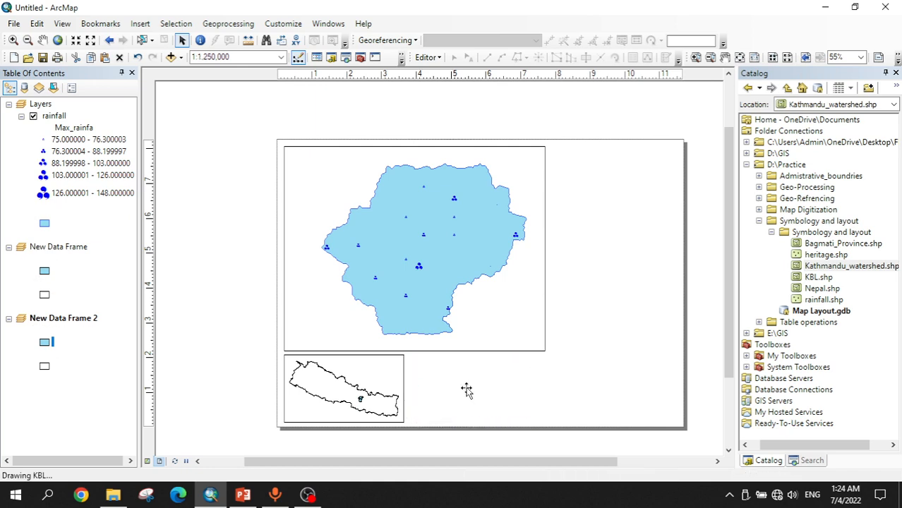
left_click_drag(466, 387, 477, 413)
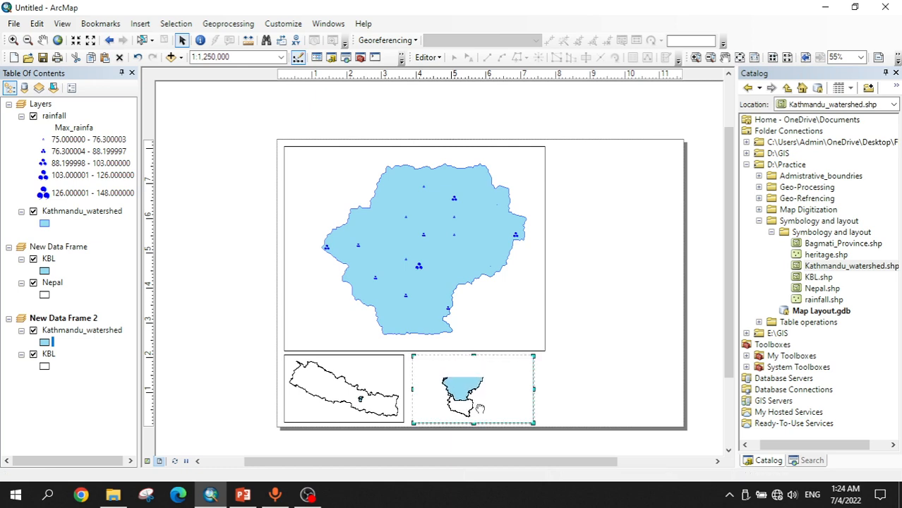
left_click(224, 368)
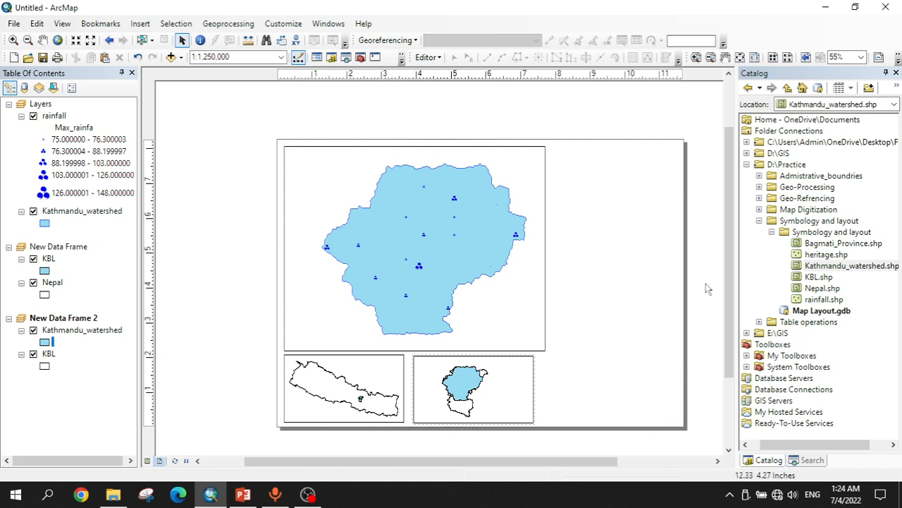
Step: Shift the KBL inset frame sideways so its right edge lines up with the main frame's right edge
left_click(513, 370)
left_click_drag(512, 368, 520, 367)
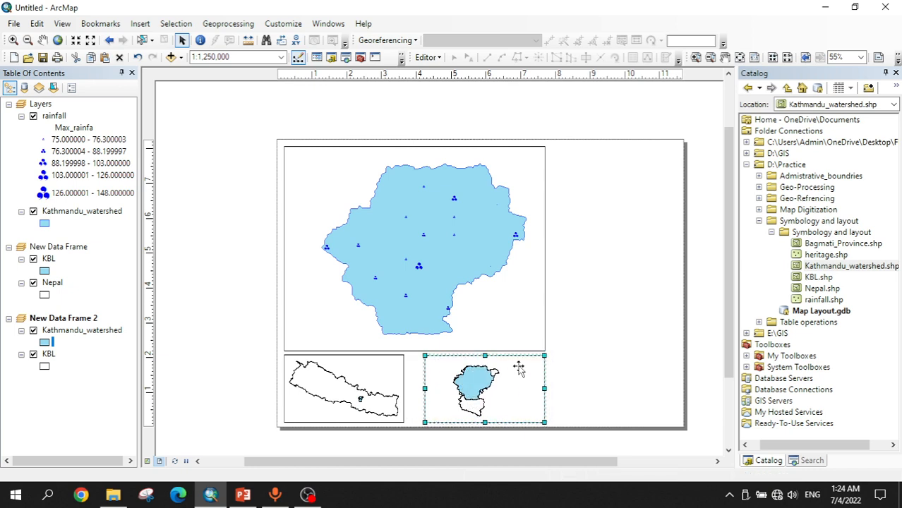
left_click(590, 394)
Step: Nudge the Nepal inset slightly right and lower its top edge to leave a small gap below the main frame
left_click(376, 382)
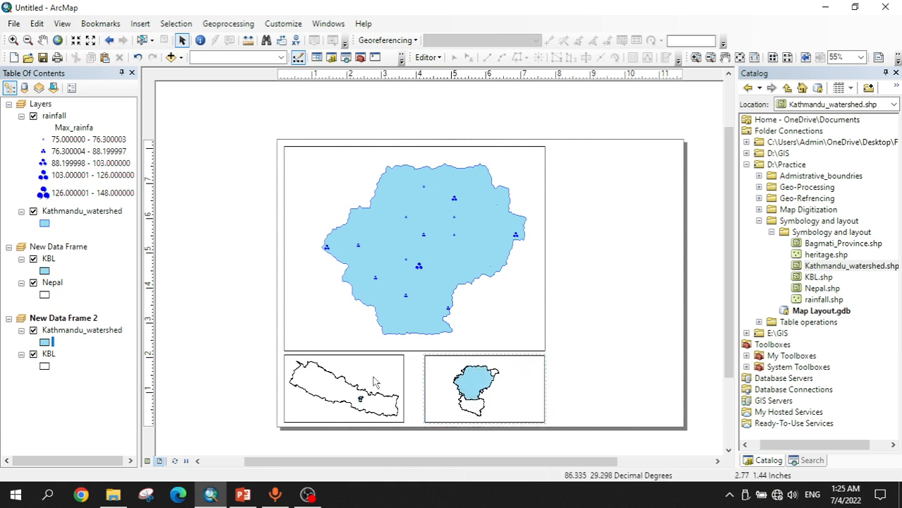
left_click_drag(373, 369, 375, 370)
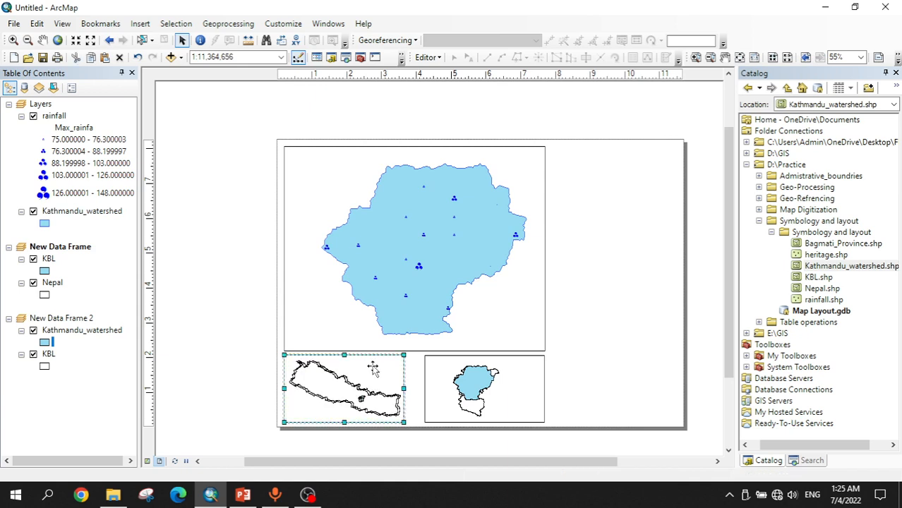
left_click(650, 399)
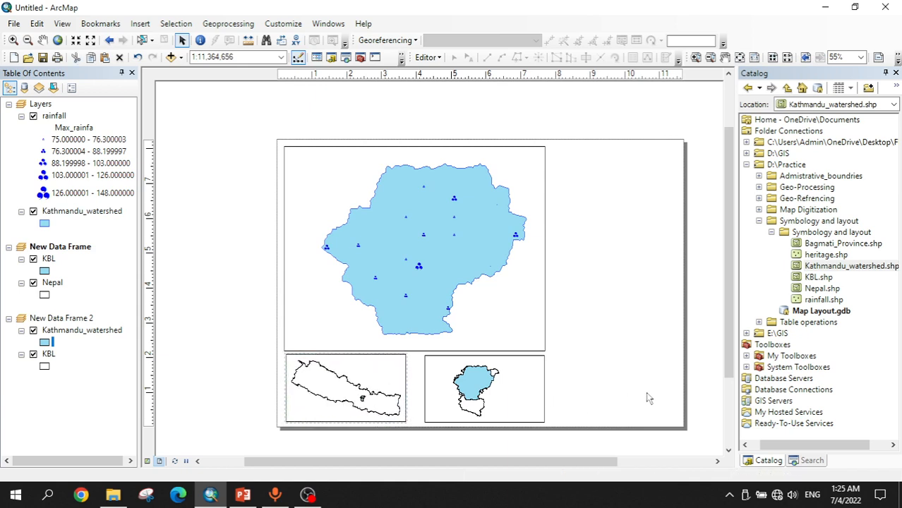
left_click(388, 379)
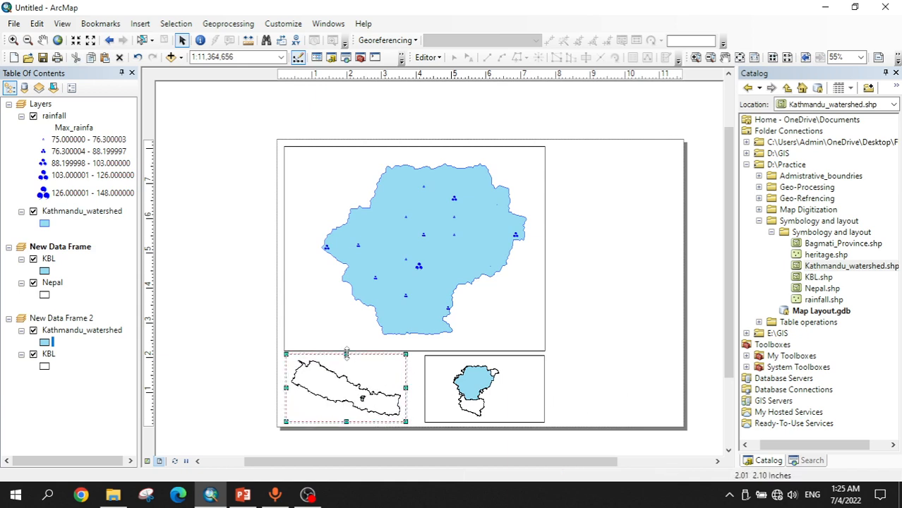
left_click_drag(347, 356, 346, 357)
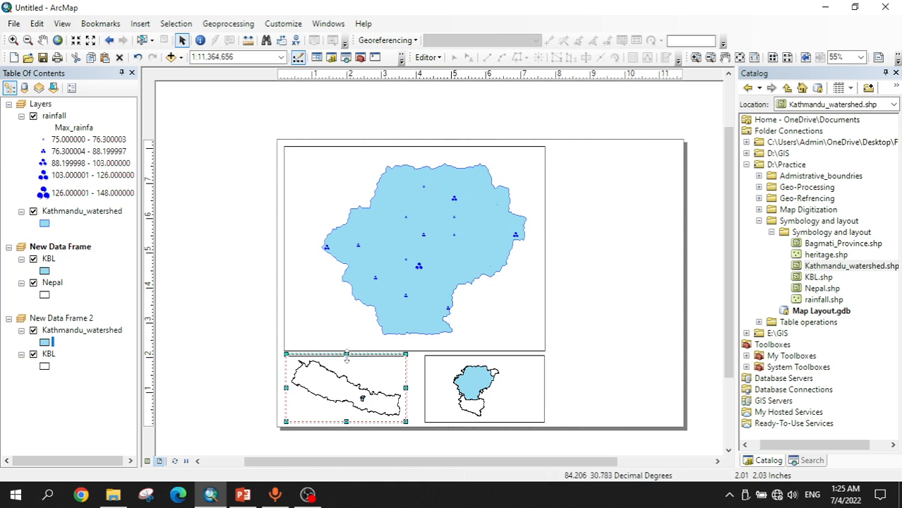
left_click(620, 379)
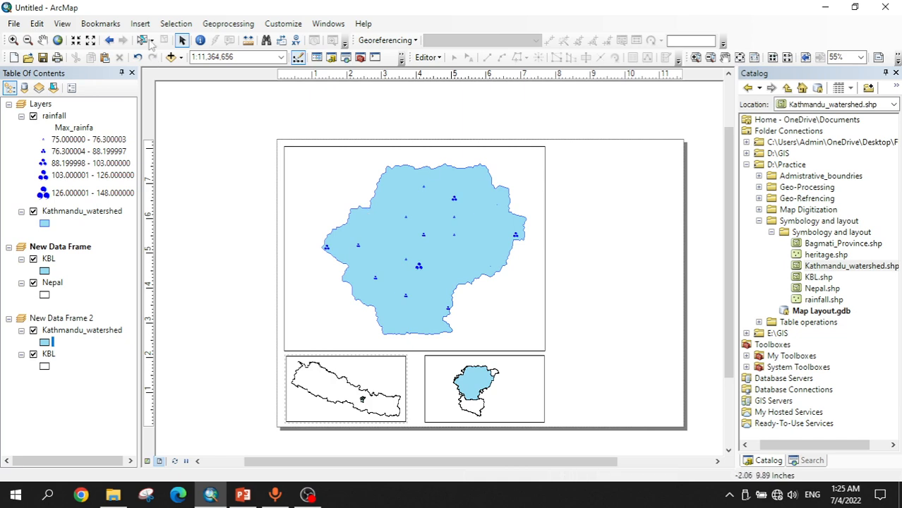
Step: Insert a neatline around all layout elements with a 2.0 Point border and a 10-point gap
left_click(140, 23)
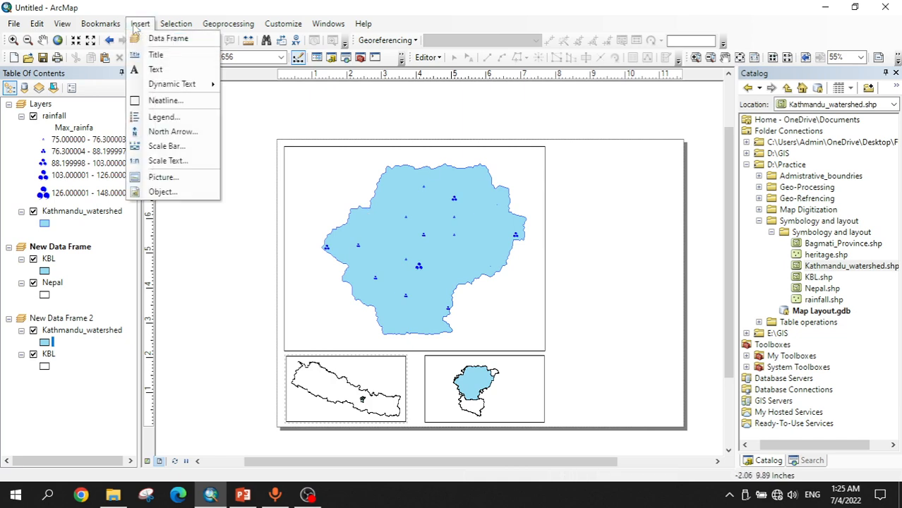
left_click(167, 102)
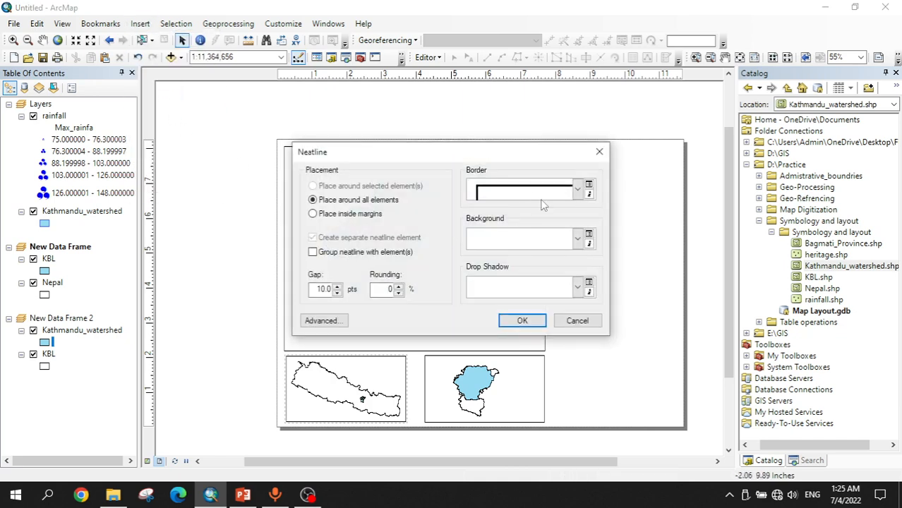
left_click(576, 189)
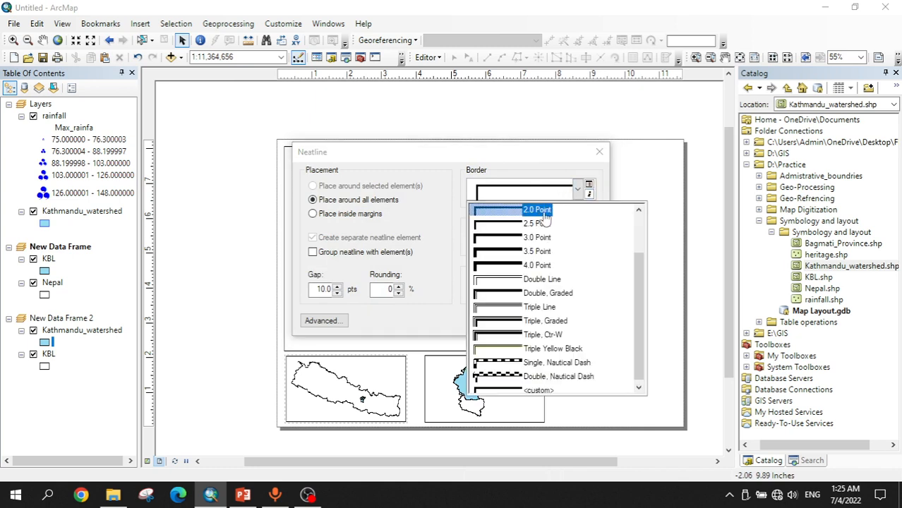
left_click(541, 220)
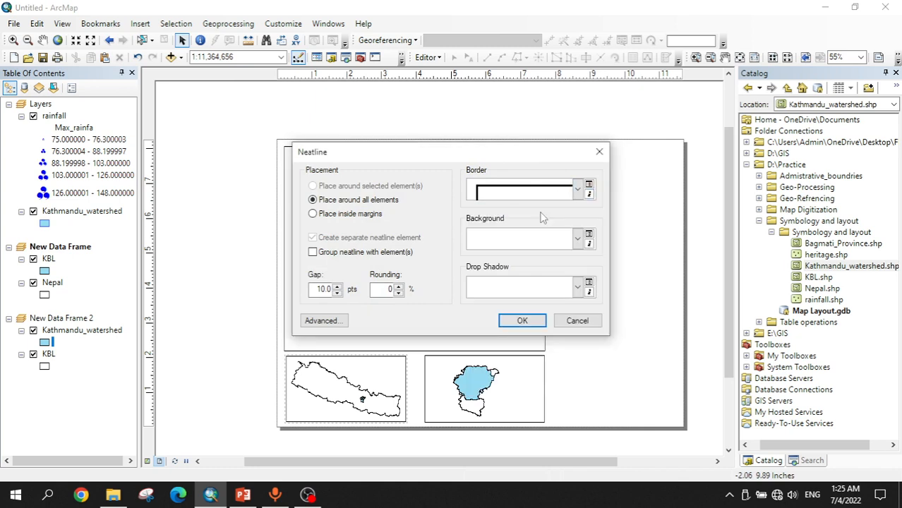
left_click(520, 319)
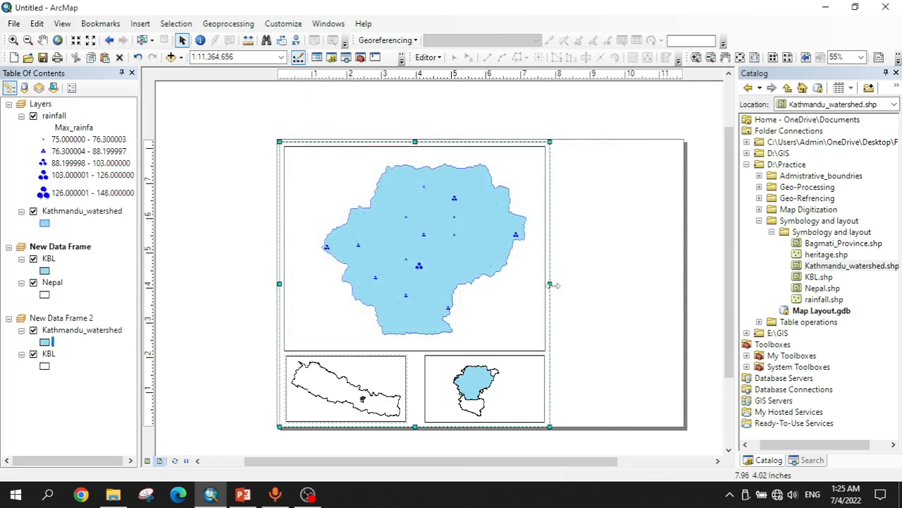
Step: Resize the neatline to about 11.5 by 8.1 inches so it spans the page width with small top and bottom margins
left_click_drag(639, 303, 682, 309)
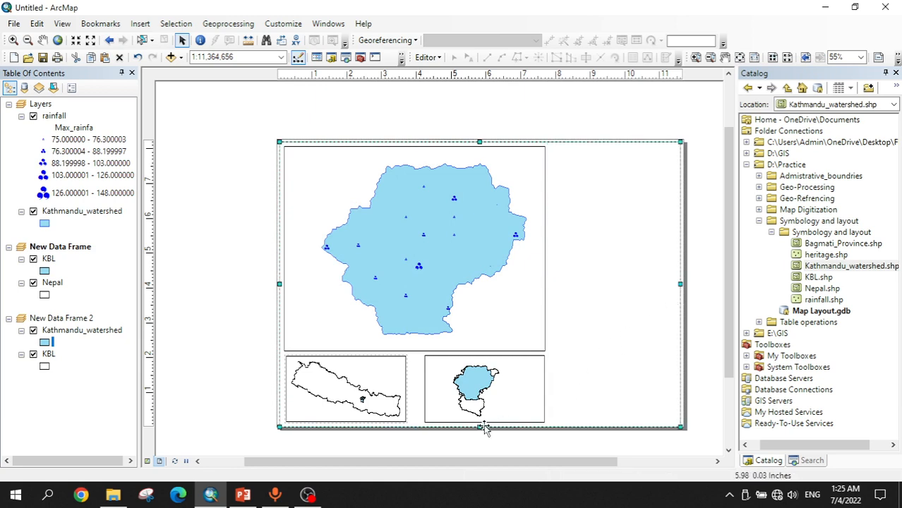
left_click_drag(480, 425, 484, 427)
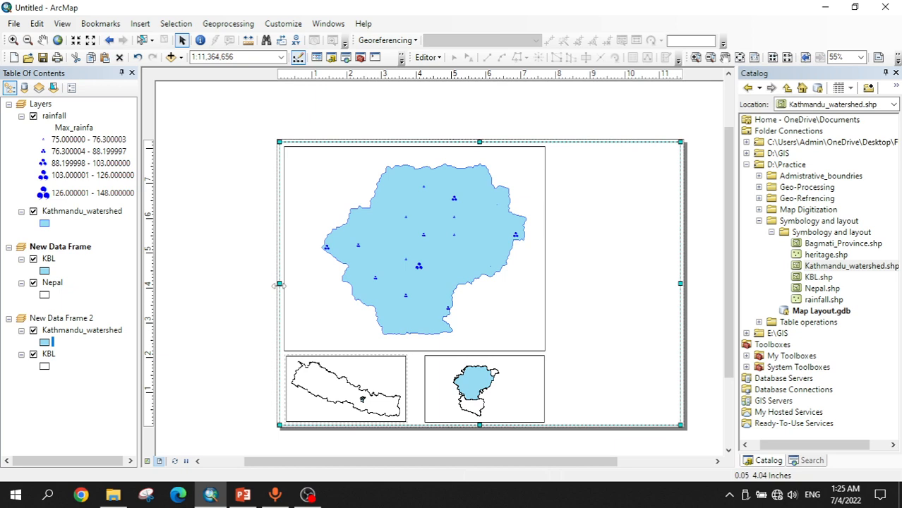
left_click_drag(480, 142, 480, 143)
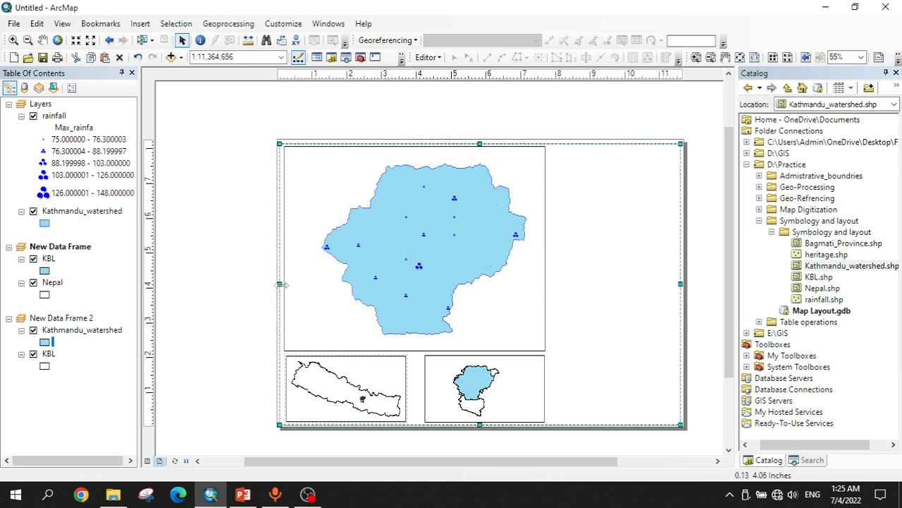
Step: Move the neatline's left edge very slightly inward and deselect the neatline
left_click_drag(280, 285, 281, 285)
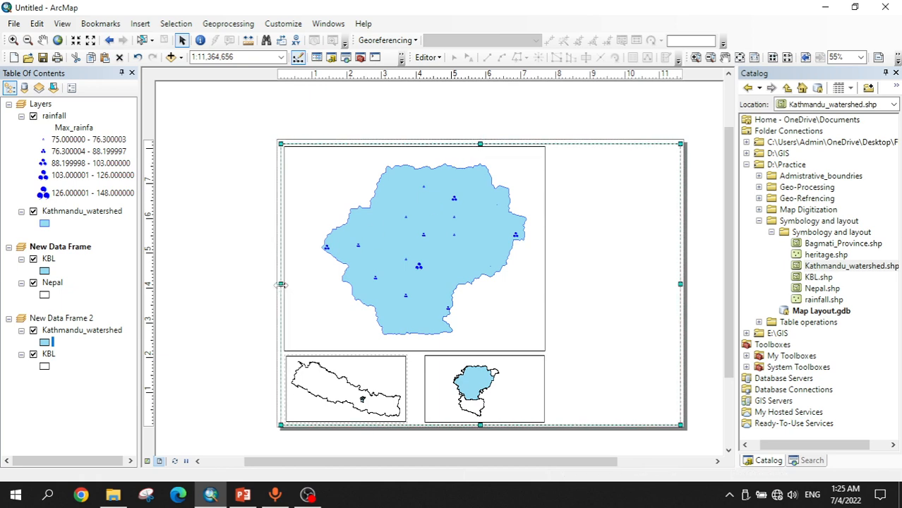
left_click(207, 301)
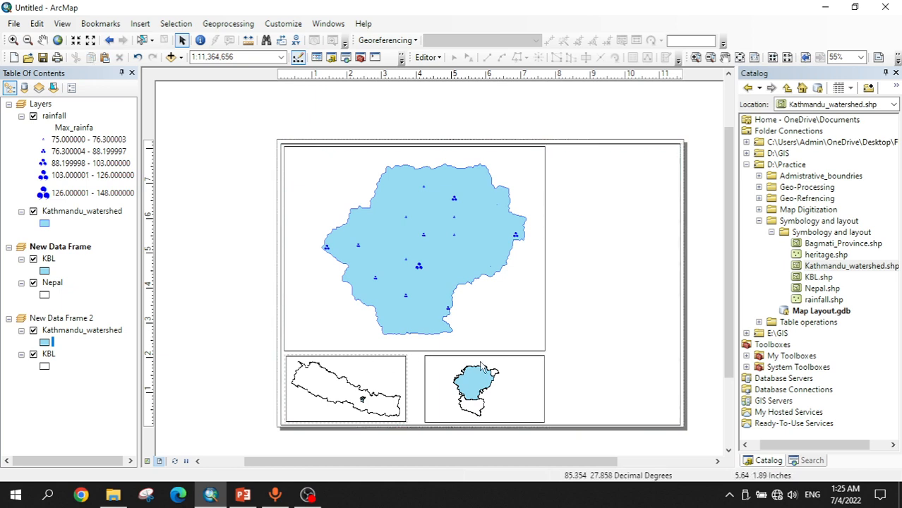
Step: Shrink the main map frame inward from its left, top and bottom edges, leaving gaps to the neatline and insets
left_click(538, 350)
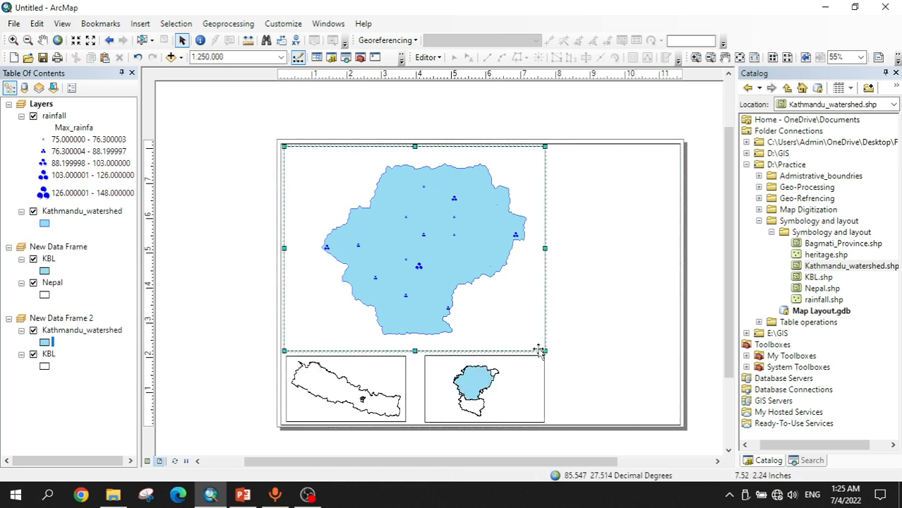
left_click_drag(285, 248, 295, 248)
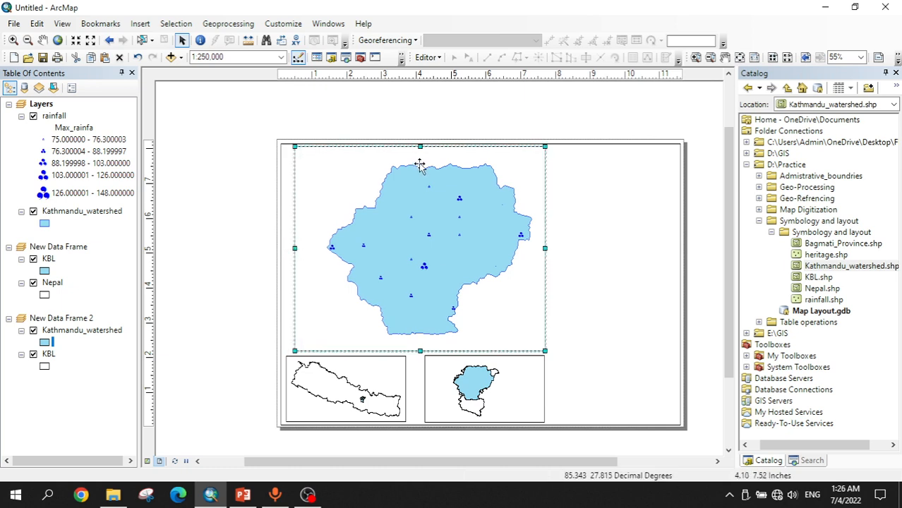
left_click_drag(420, 146, 421, 156)
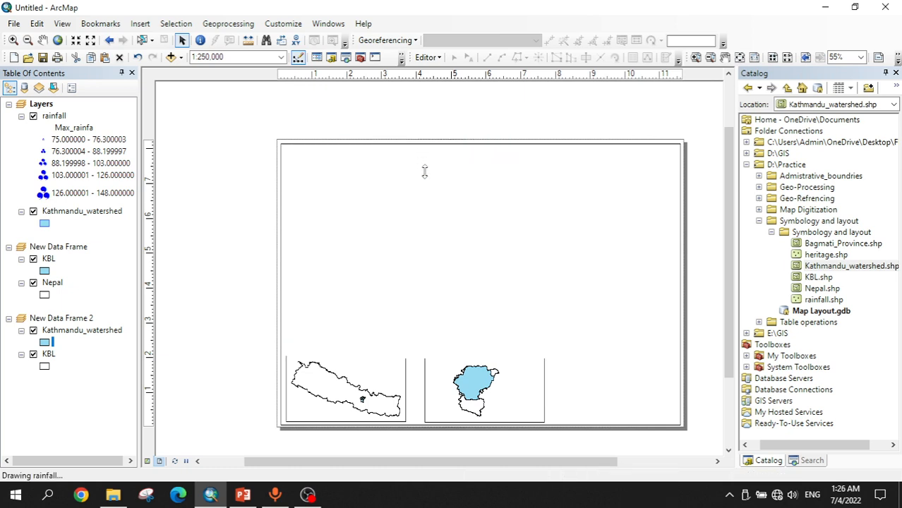
left_click_drag(420, 350, 424, 344)
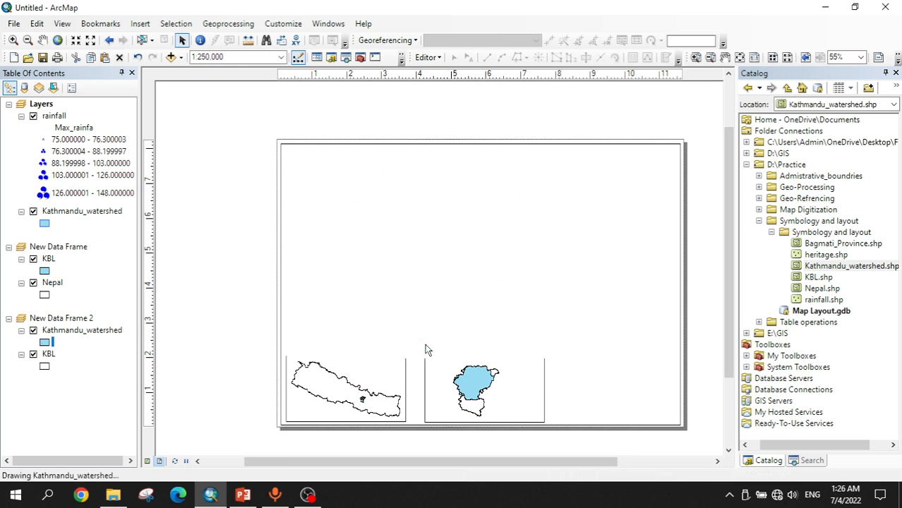
left_click_drag(435, 280, 432, 279)
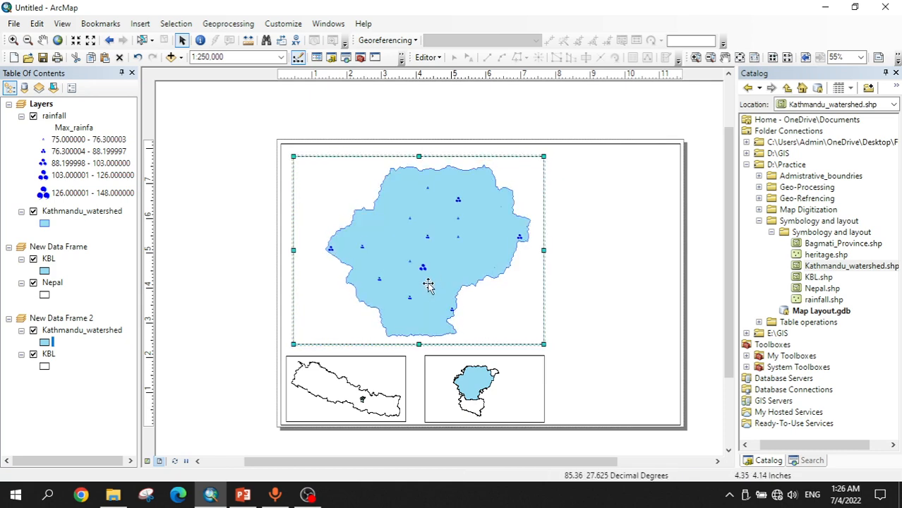
left_click(228, 298)
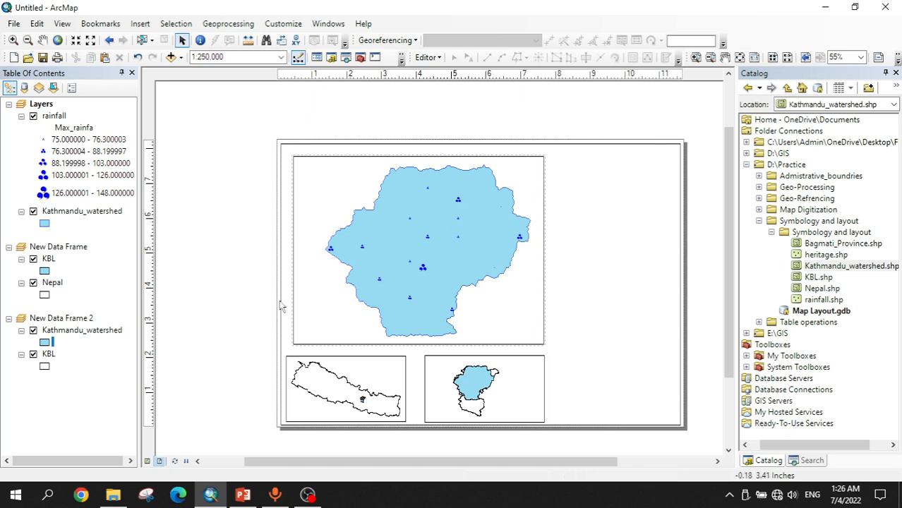
Step: Give the Nepal inset frame a thicker solid black border
left_click(329, 362)
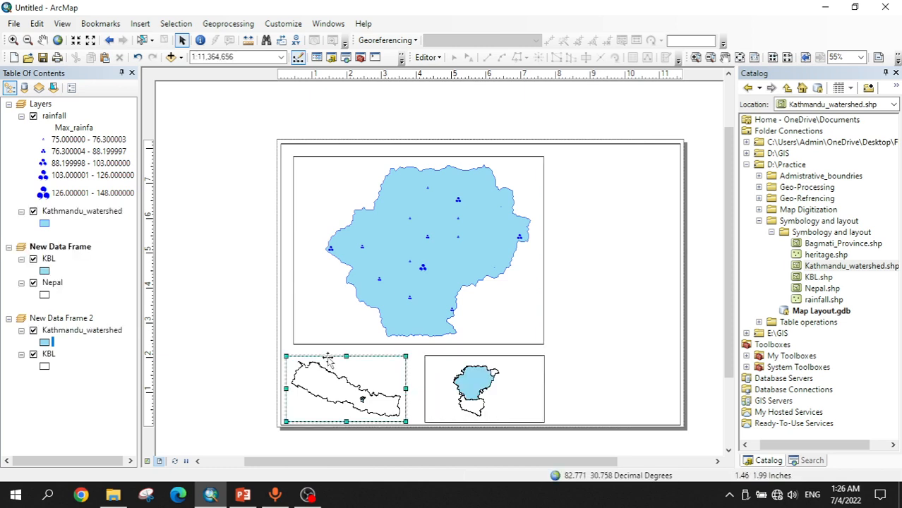
right_click(338, 365)
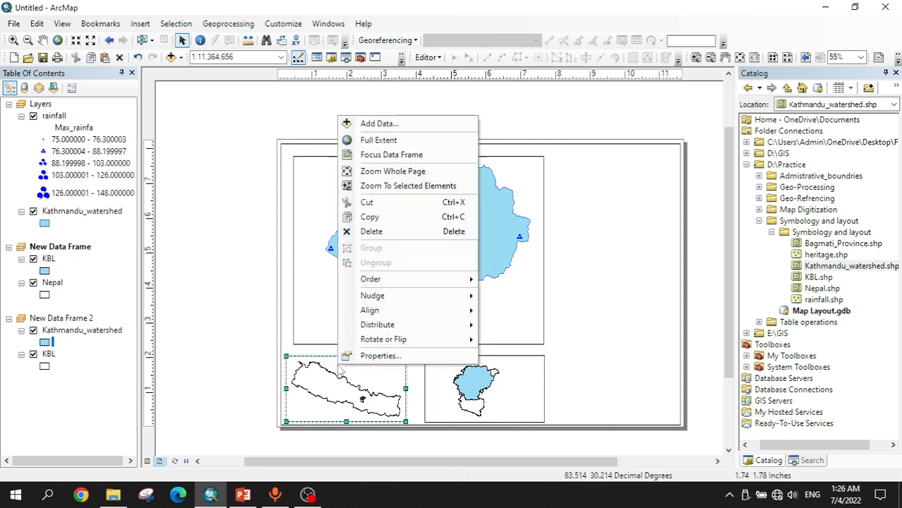
left_click(349, 355)
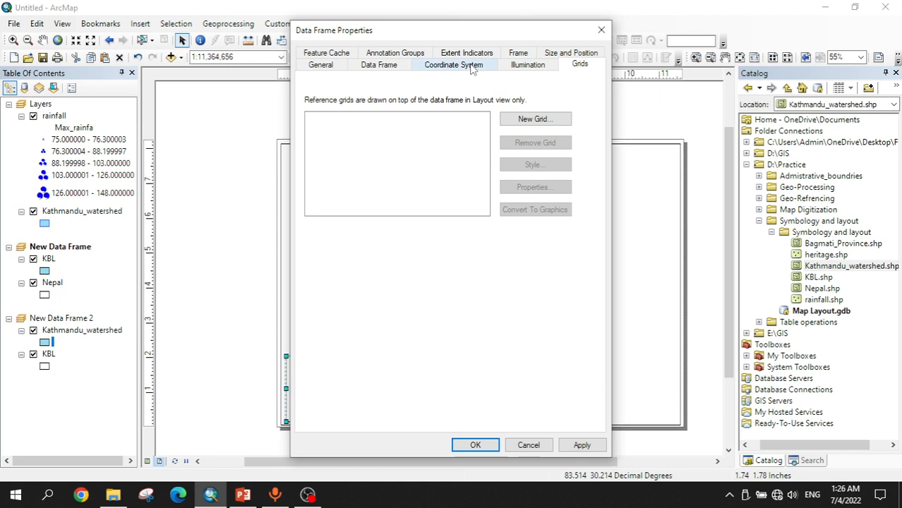
left_click(519, 55)
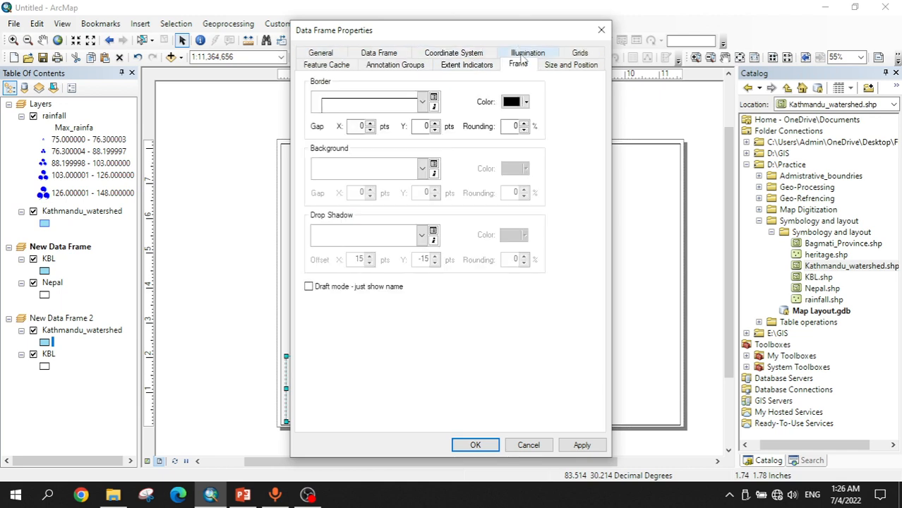
left_click(422, 102)
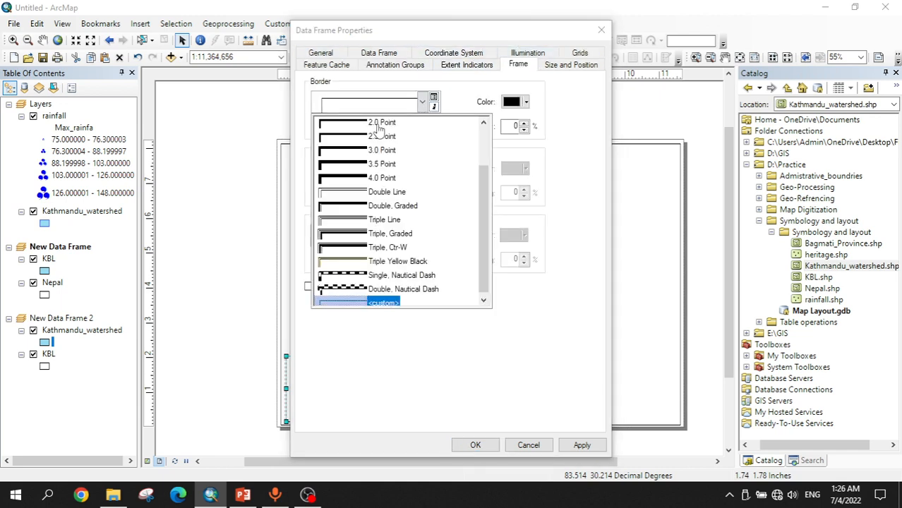
left_click(384, 156)
left_click(470, 441)
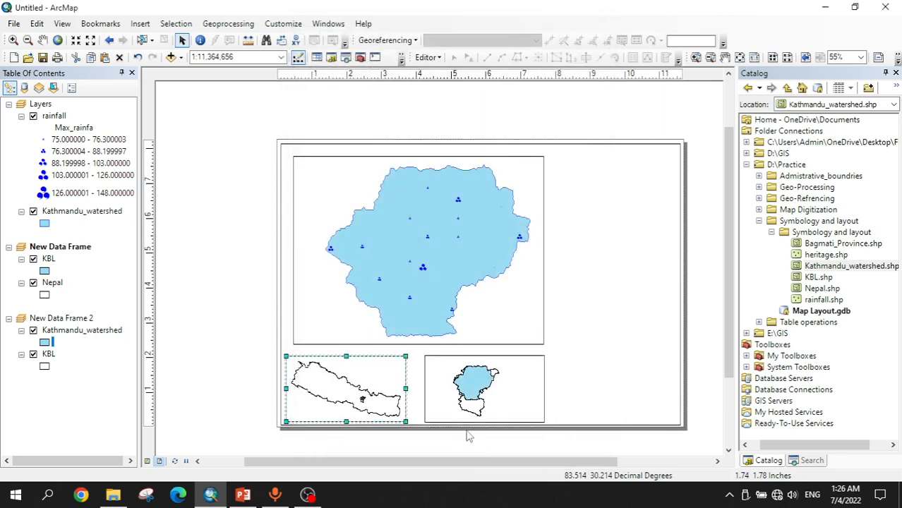
Step: Set the KBL inset frame's border to 2.5 Point
left_click(435, 399)
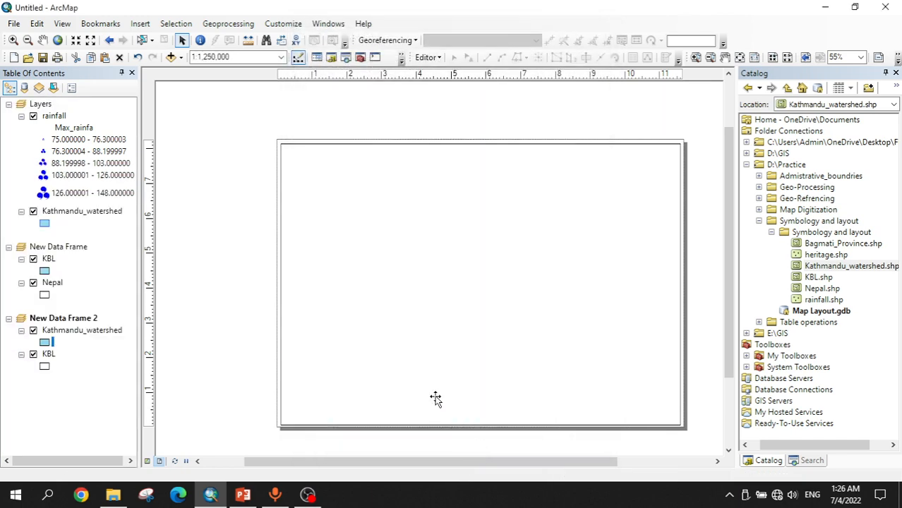
right_click(436, 399)
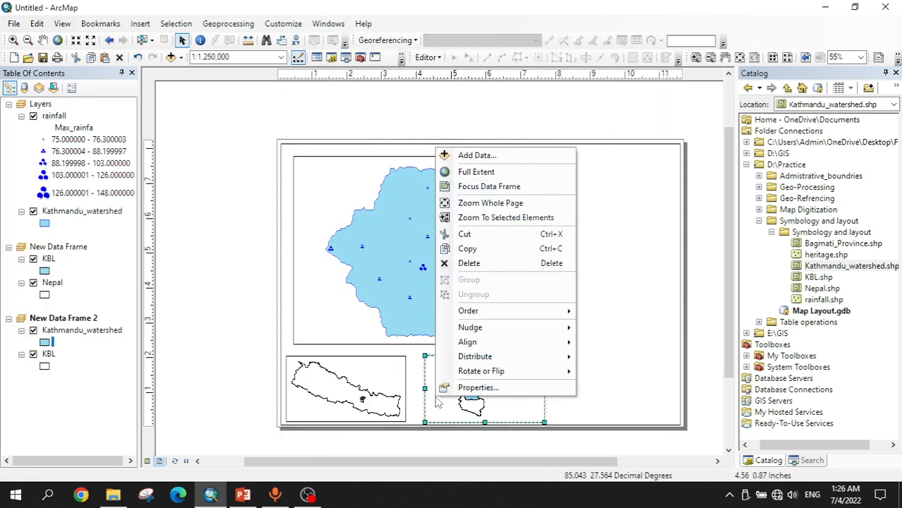
left_click(470, 384)
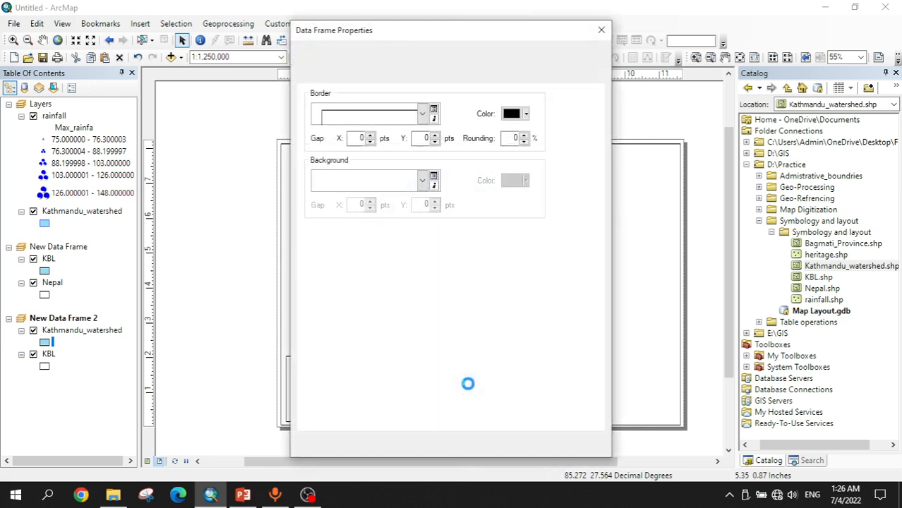
left_click(422, 115)
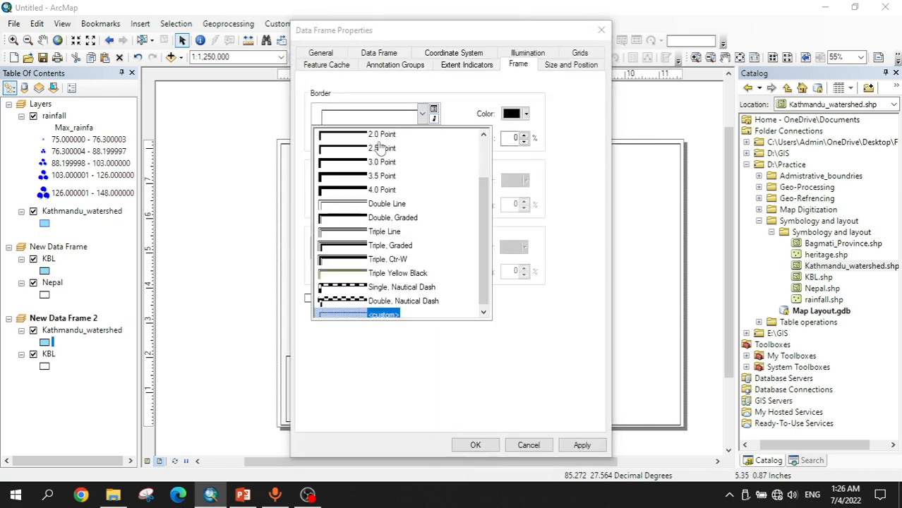
left_click(376, 145)
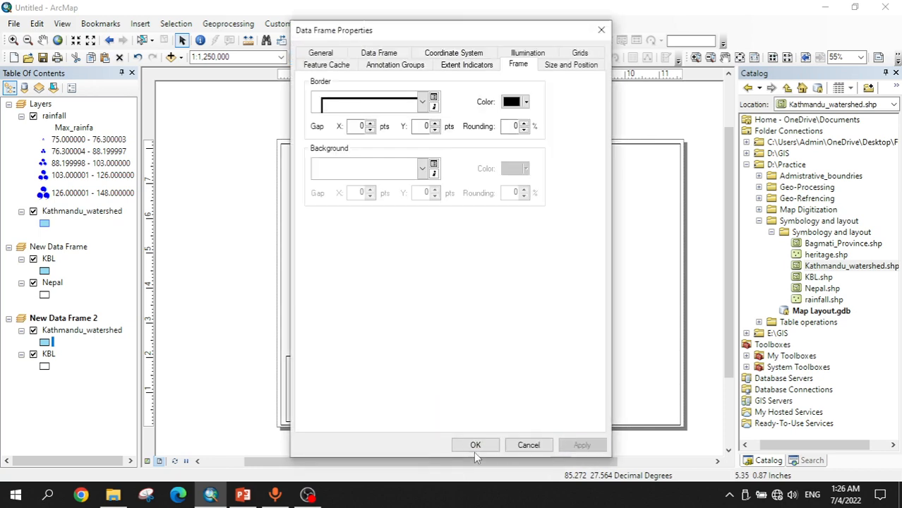
left_click(472, 448)
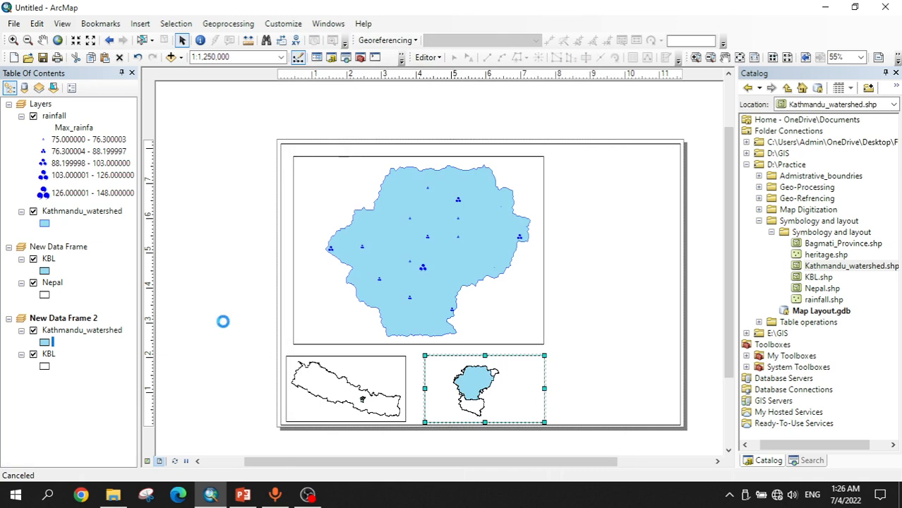
Step: Apply a thicker solid black border to the main rainfall map frame and deselect it
left_click(334, 314)
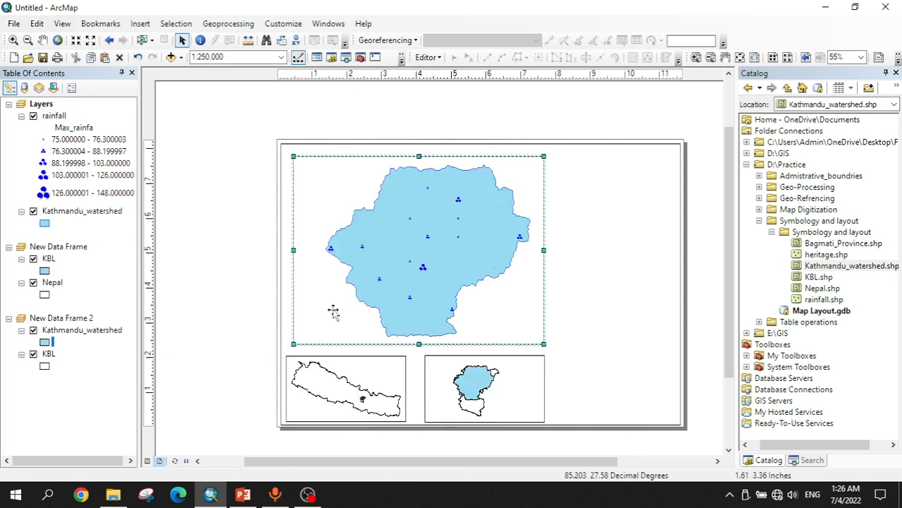
right_click(333, 314)
left_click(372, 302)
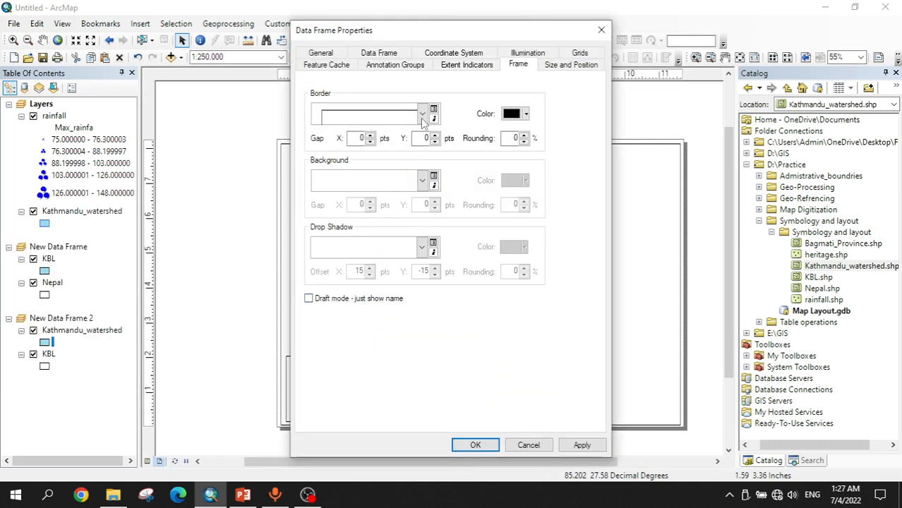
left_click(422, 118)
left_click(392, 138)
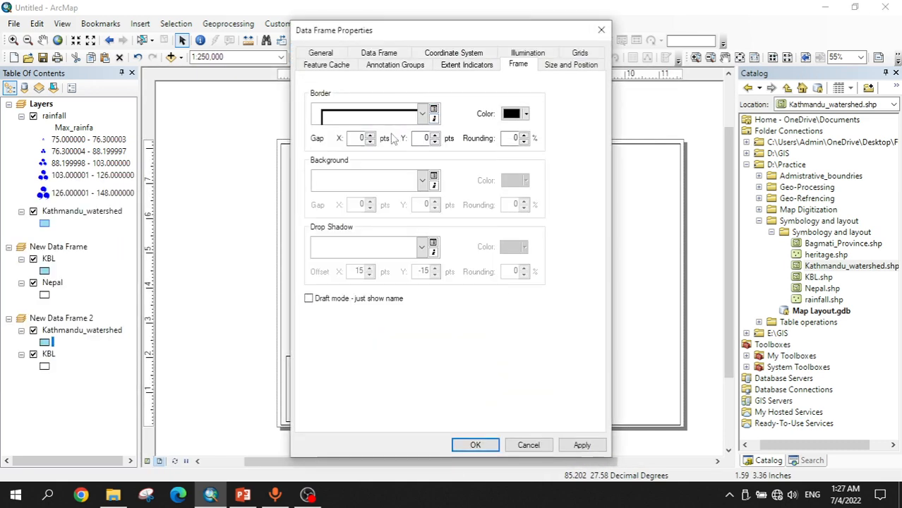
left_click(581, 444)
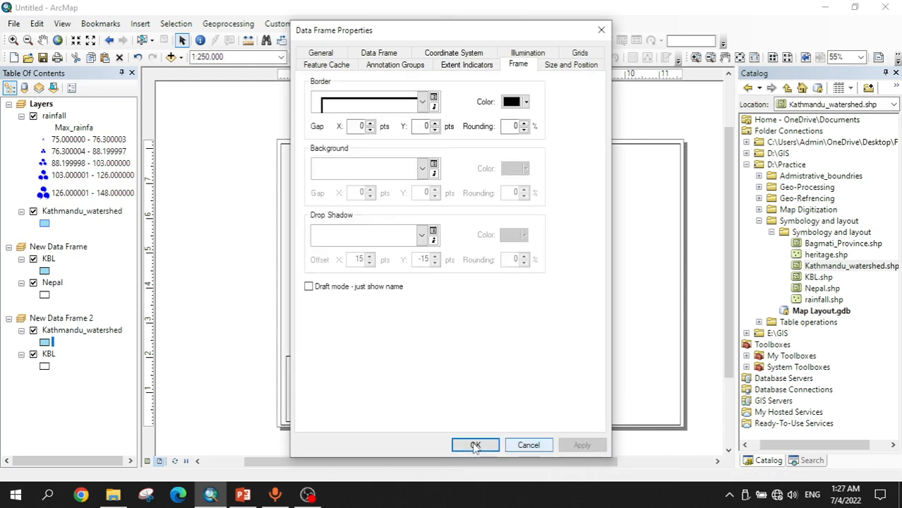
left_click(475, 445)
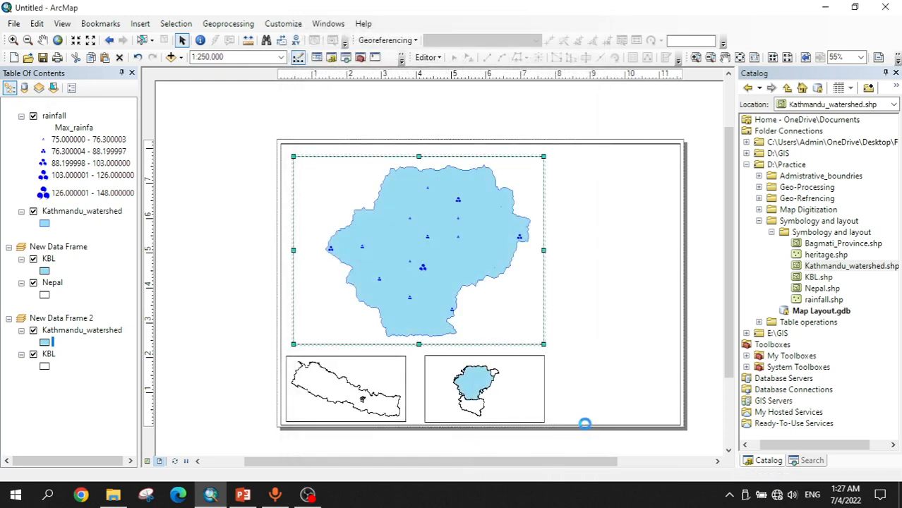
left_click(220, 360)
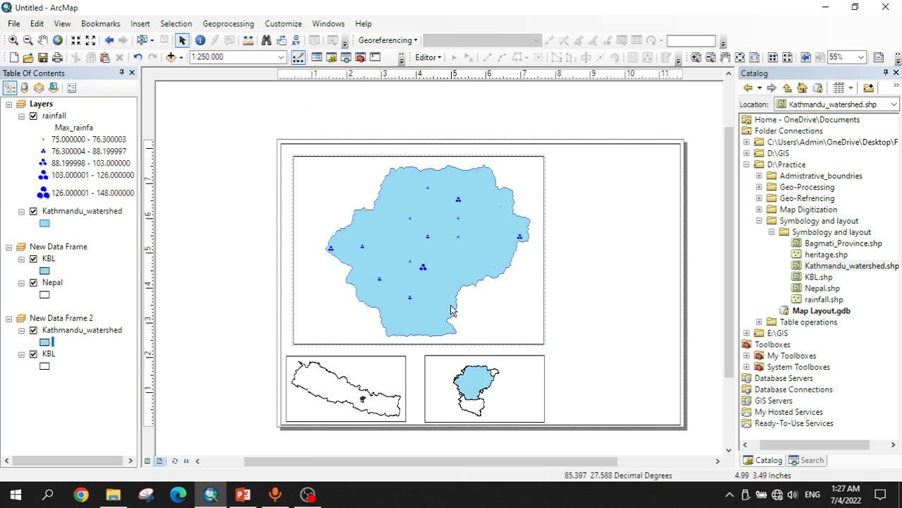
Step: Start a new reference grid for the main map frame, choosing Graticule with meridians and parallels as its type
left_click(320, 314)
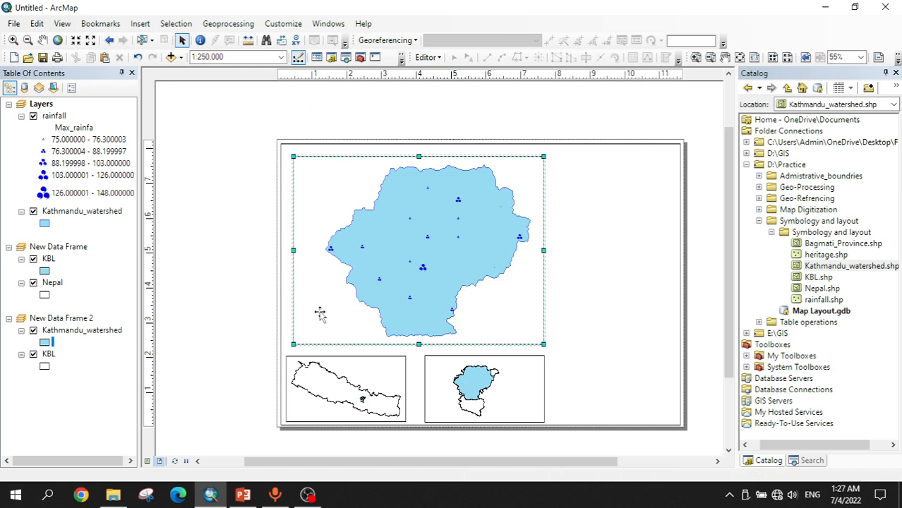
right_click(320, 314)
left_click(341, 302)
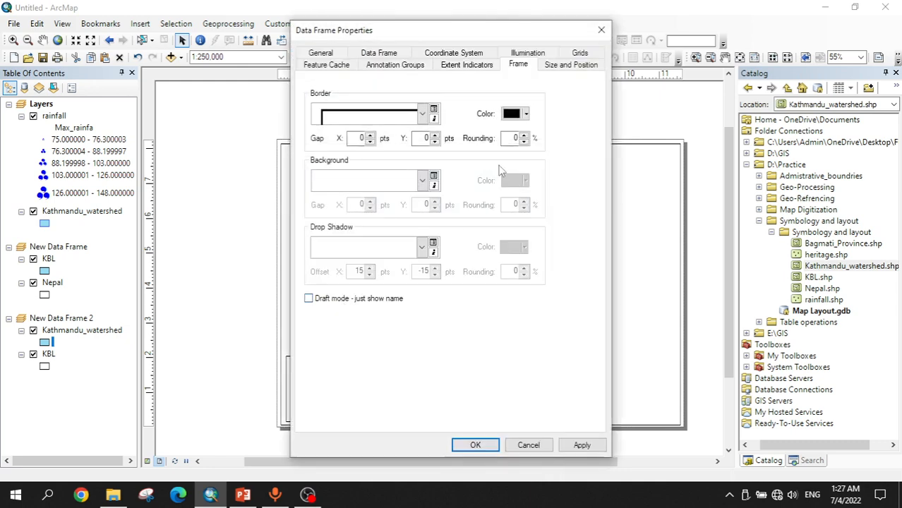
left_click(573, 55)
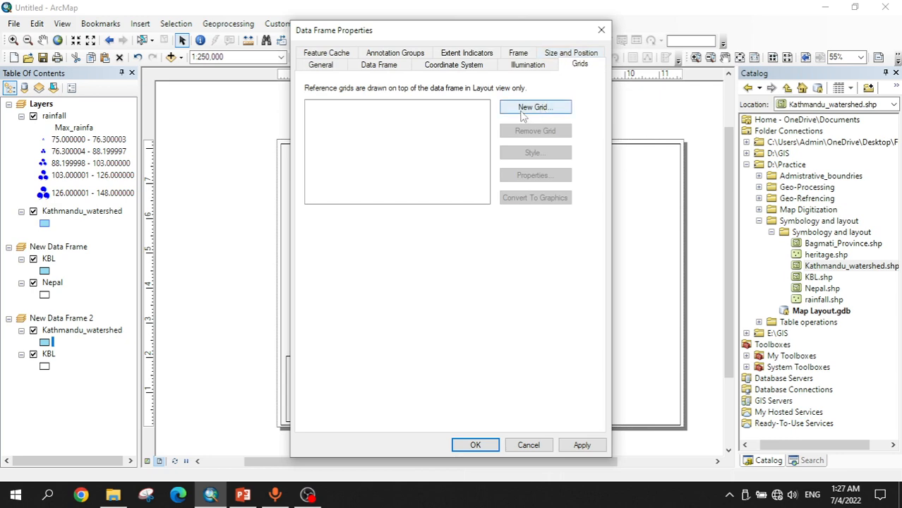
left_click(522, 116)
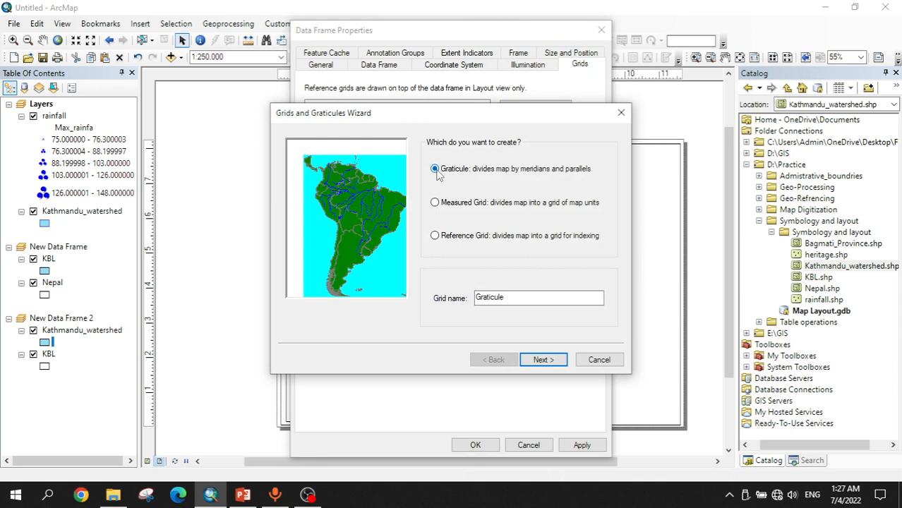
left_click(435, 203)
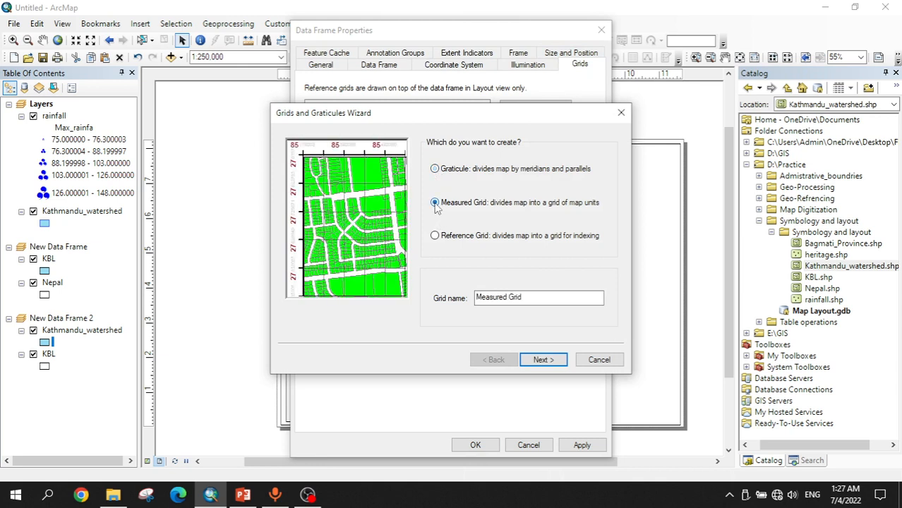
left_click(435, 169)
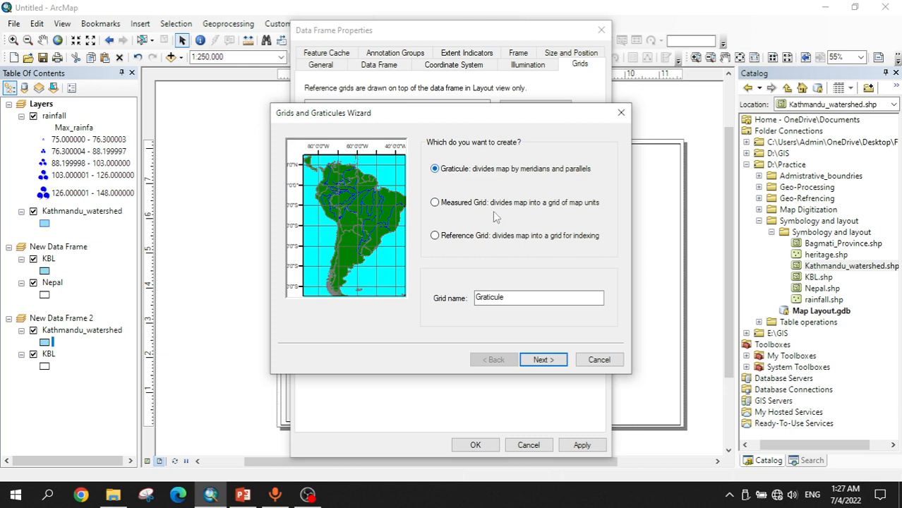
left_click(543, 360)
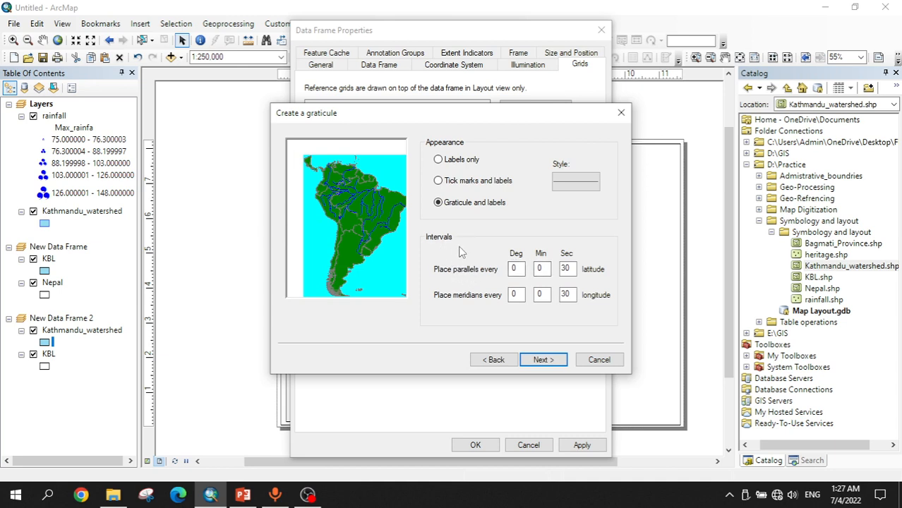
Step: Set the graticule to place both parallels and meridians every 5 minutes 30 seconds
double_click(540, 269)
type("5")
double_click(538, 296)
left_click(543, 360)
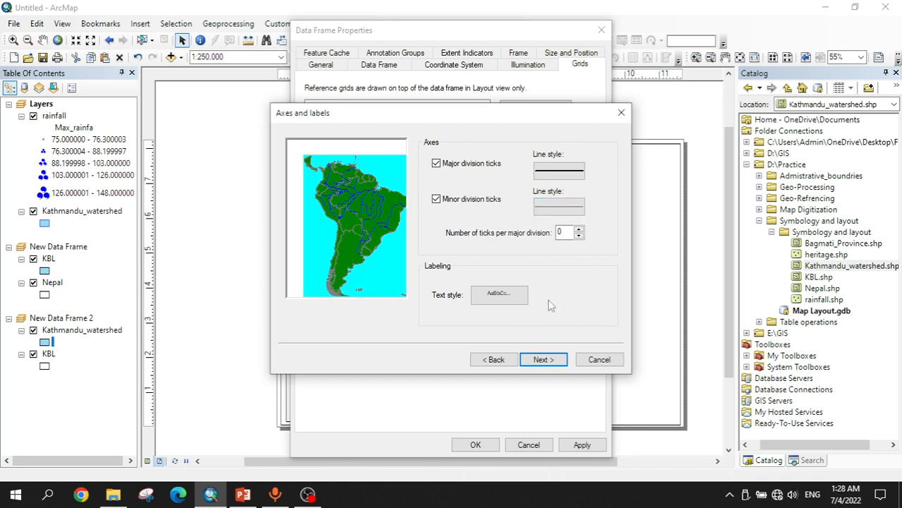
Step: Set the graticule's label text size to 10 in the axes and labels settings
left_click(547, 361)
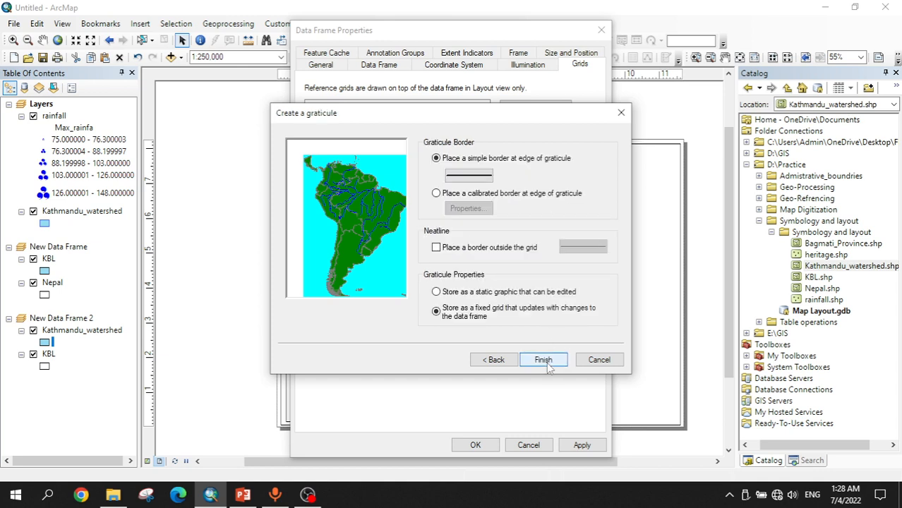
left_click(494, 360)
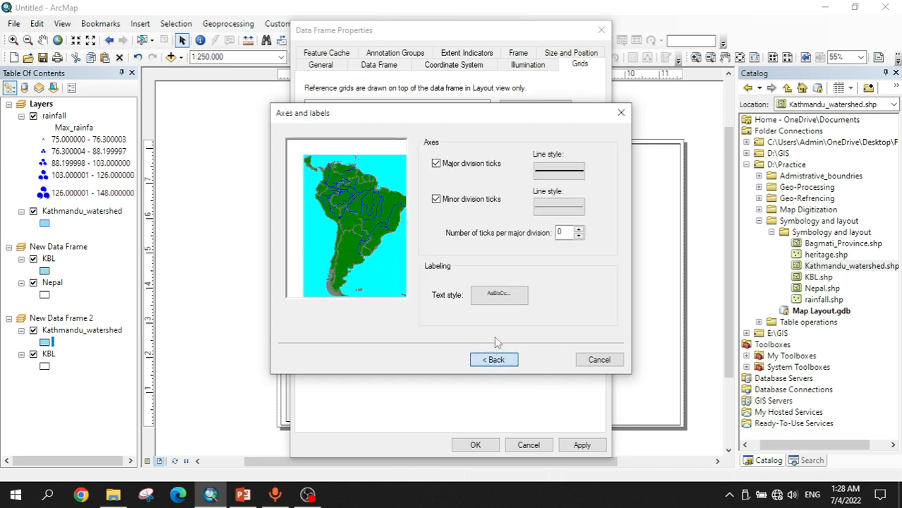
left_click(501, 299)
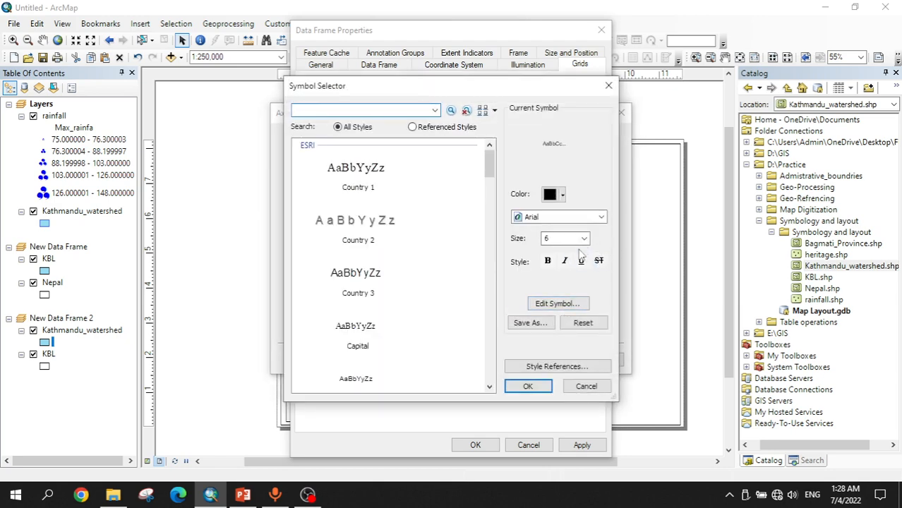
left_click(584, 241)
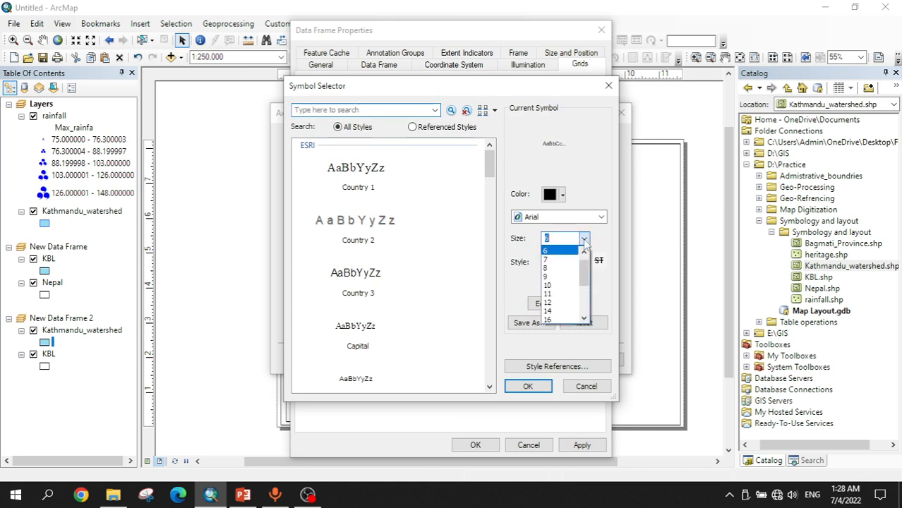
left_click(549, 285)
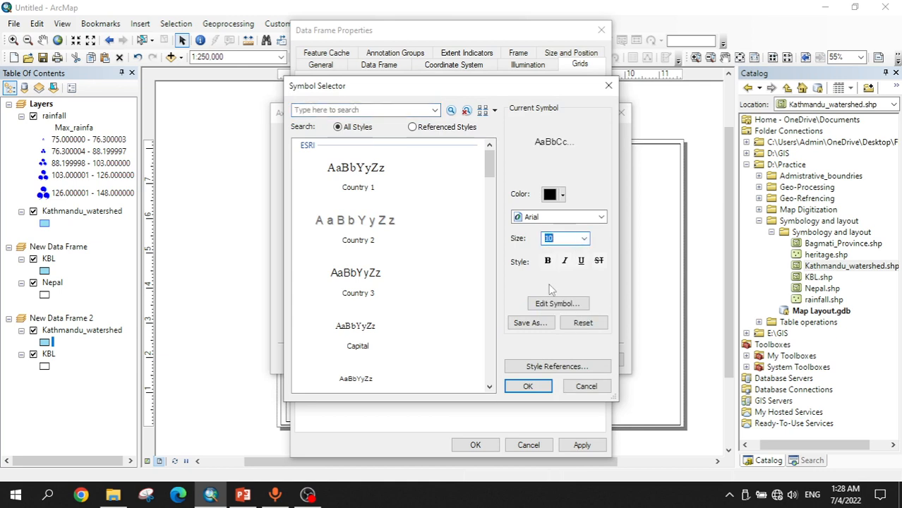
left_click(527, 385)
Step: Finish the graticule with a simple edge border, stored as a fixed grid, and apply it to the main map frame
left_click(542, 362)
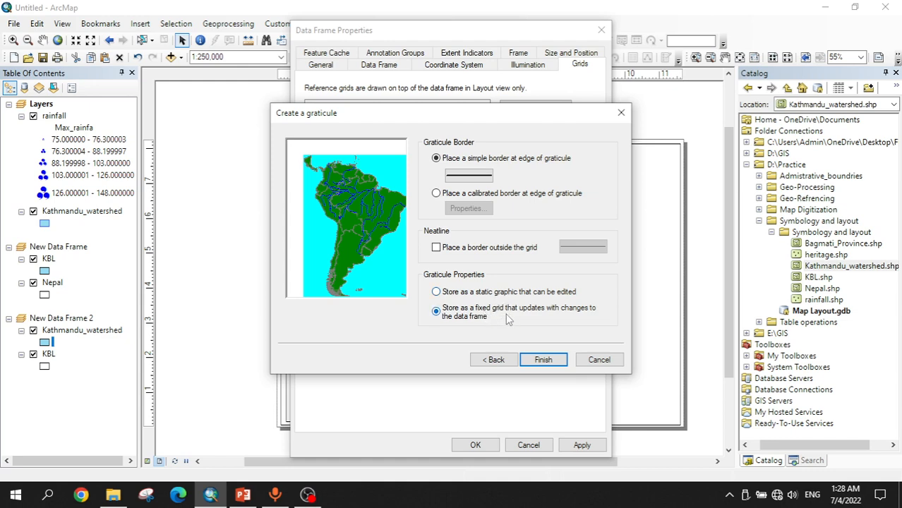
left_click(541, 360)
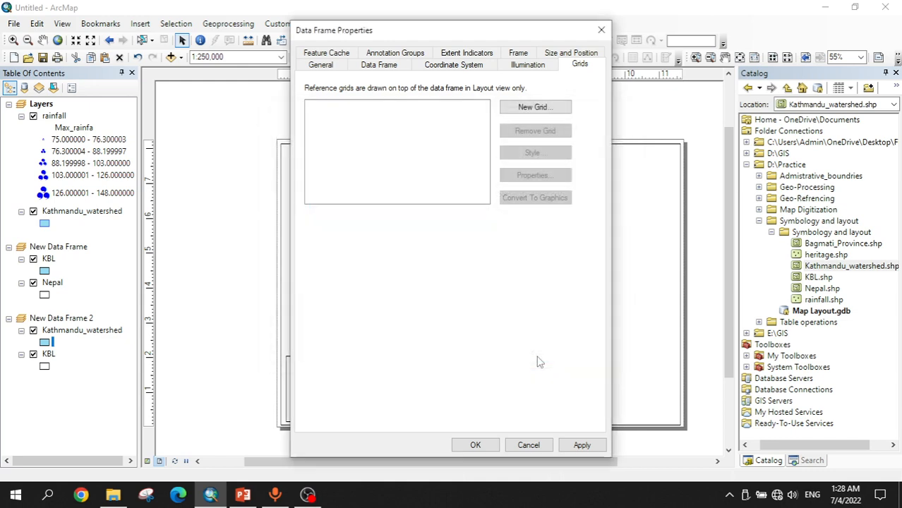
left_click(579, 445)
left_click(474, 445)
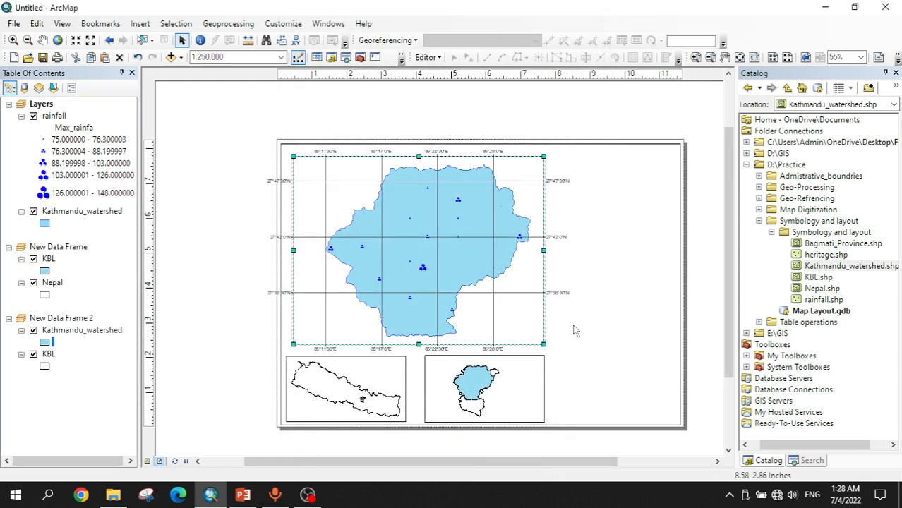
left_click(577, 358)
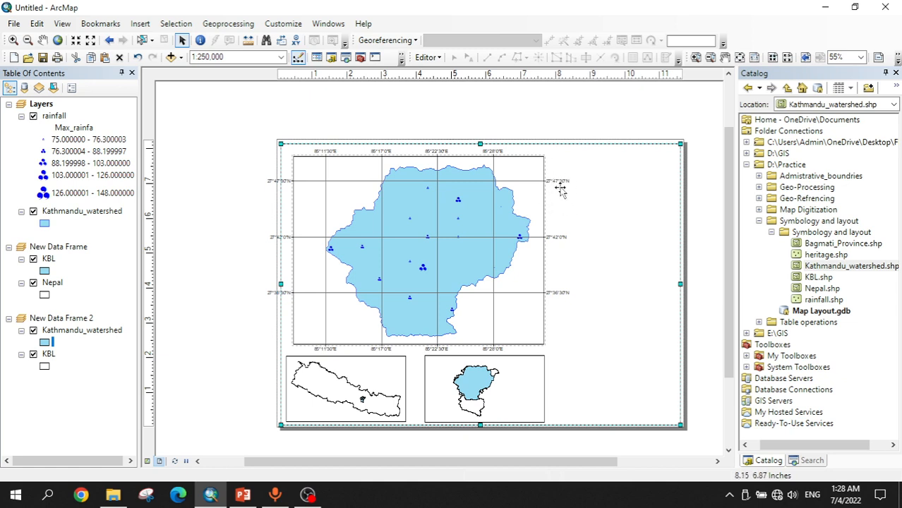
right_click(300, 330)
left_click(301, 339)
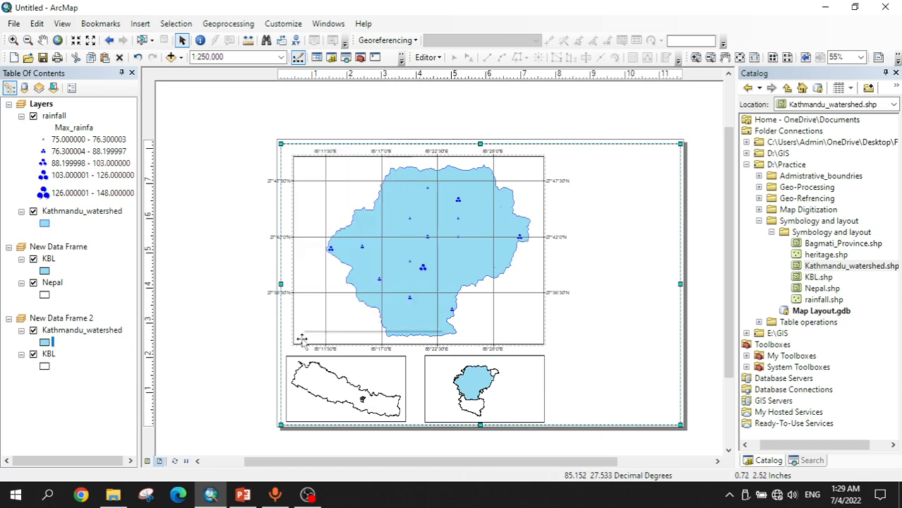
left_click(302, 340)
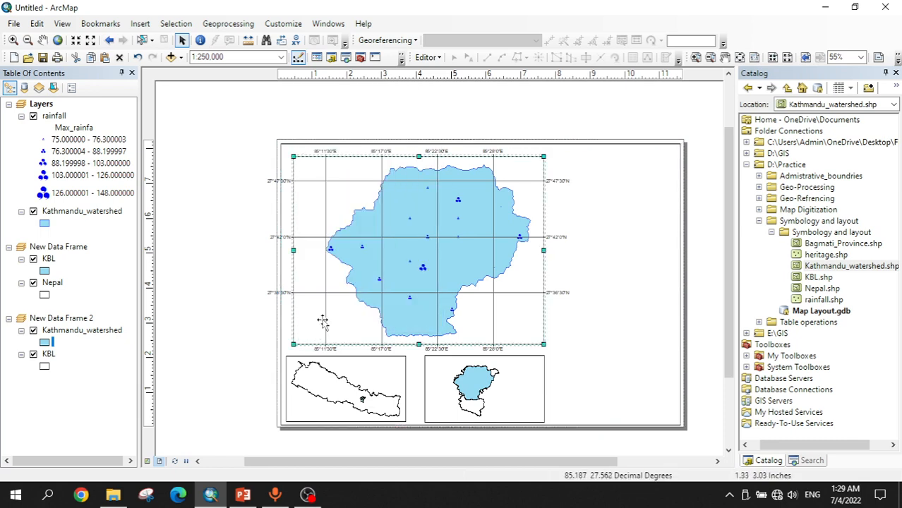
right_click(310, 326)
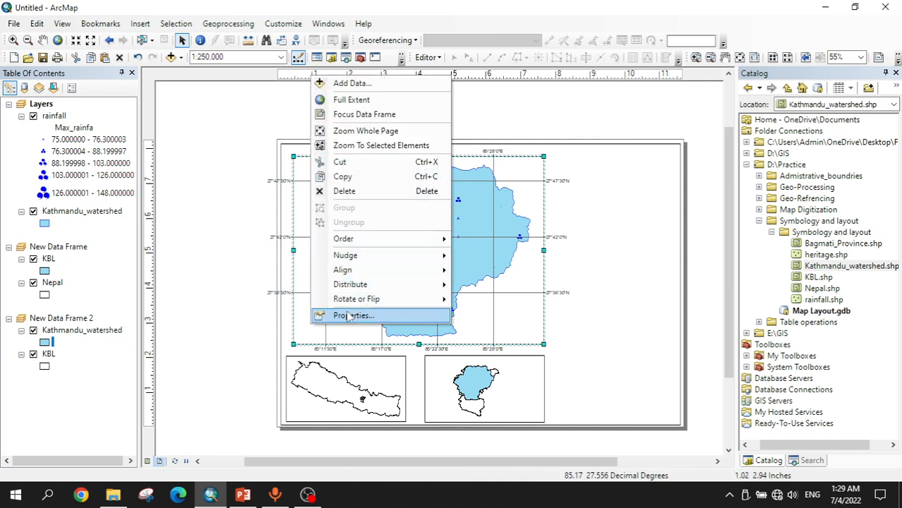
left_click(346, 315)
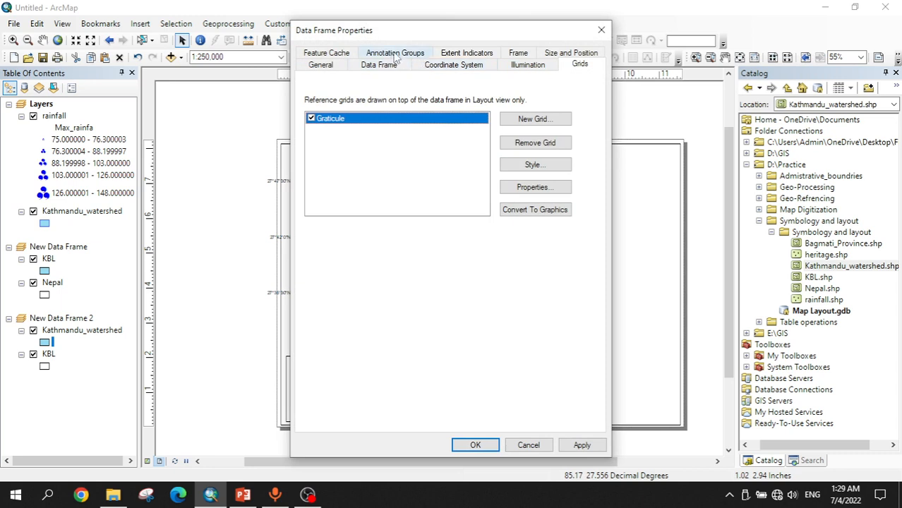
left_click(509, 57)
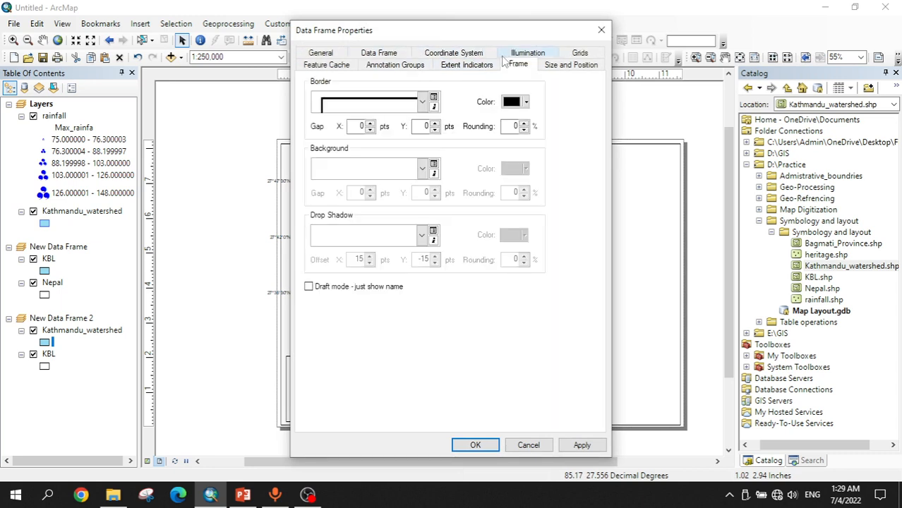
left_click(431, 57)
left_click(386, 59)
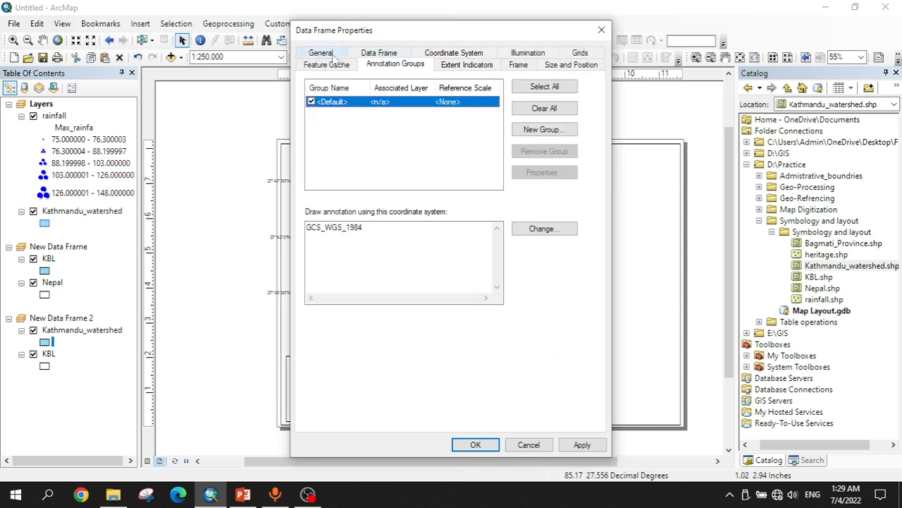
left_click(332, 56)
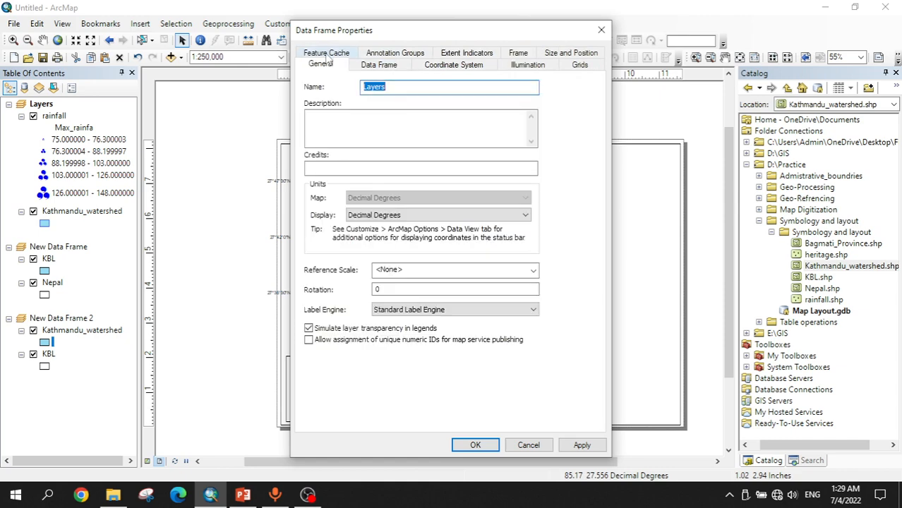
left_click(525, 54)
left_click(601, 30)
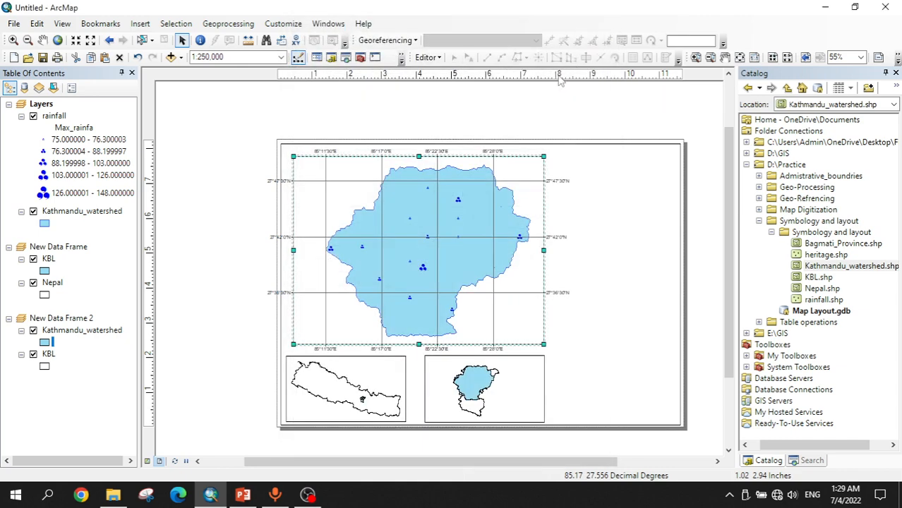
left_click(621, 360)
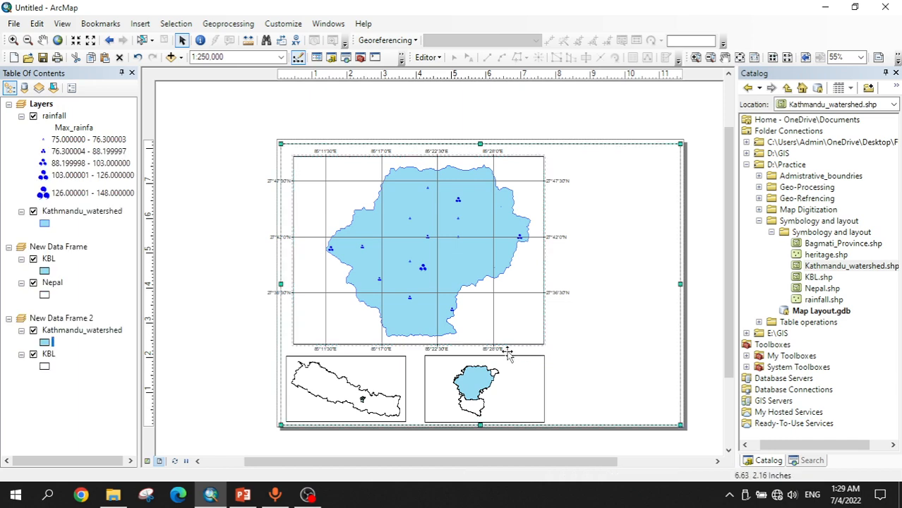
Step: Make the left and right labels of the main map frame's existing graticule vertical
left_click(309, 324)
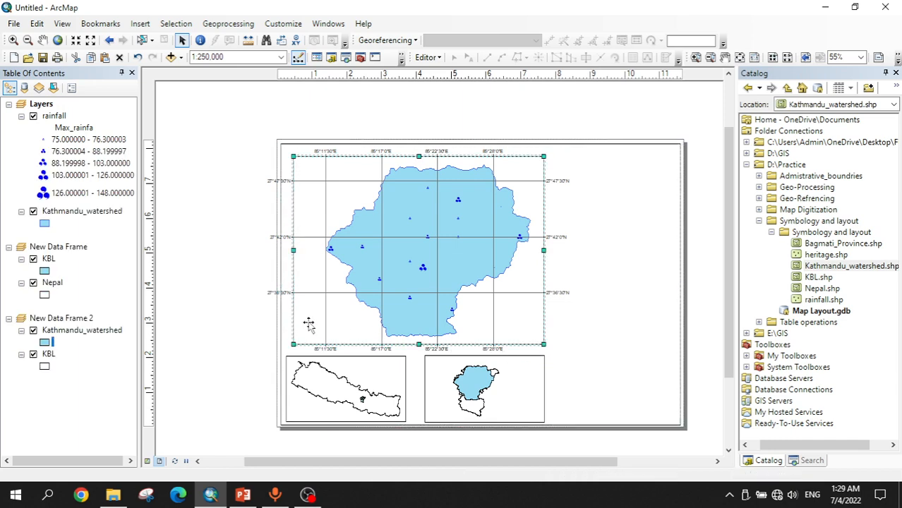
right_click(309, 323)
left_click(338, 311)
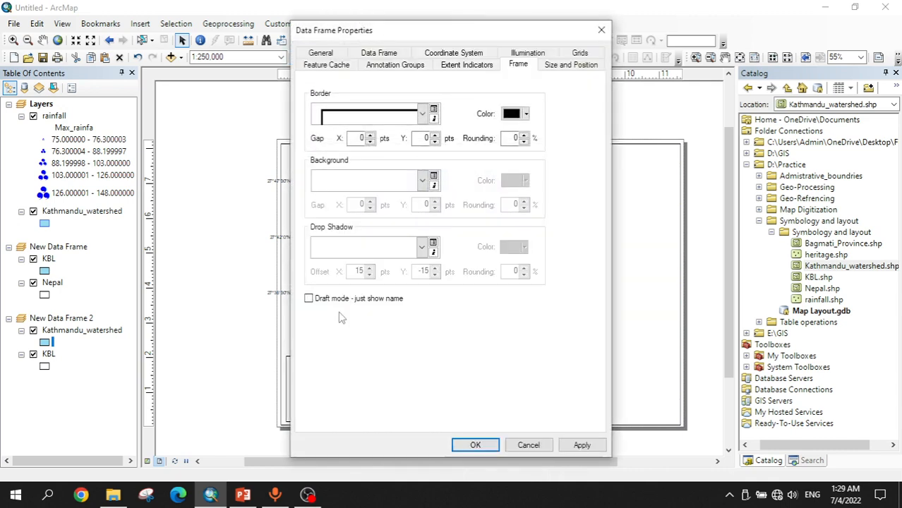
left_click(574, 54)
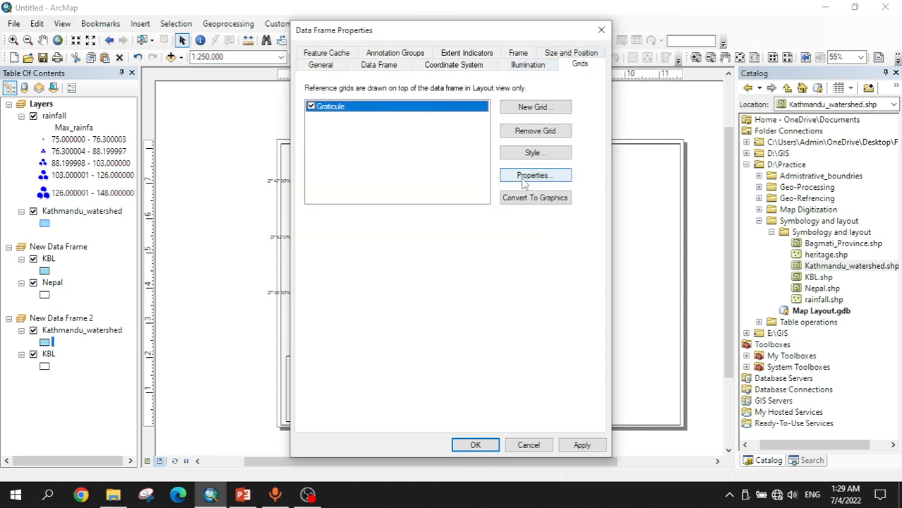
left_click(522, 177)
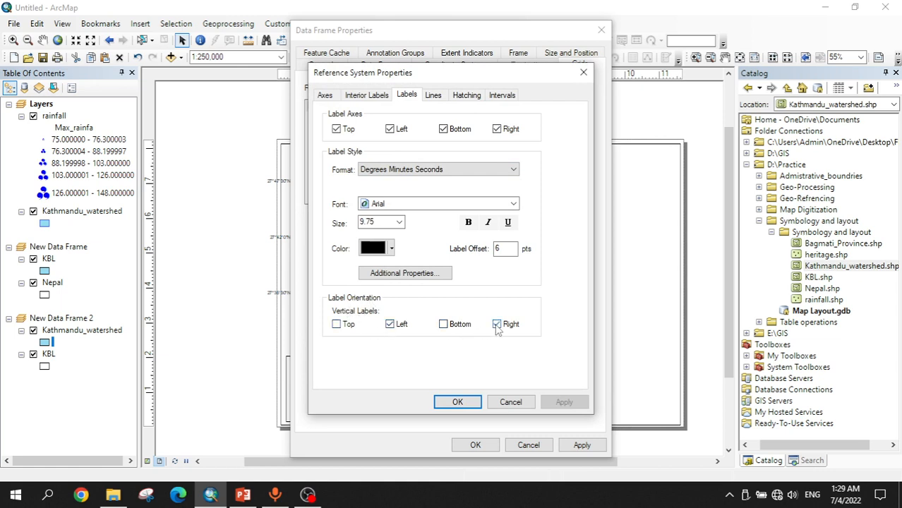
Step: Set the graticule label size to 12, apply the changes to the main map frame and deselect it
left_click(399, 223)
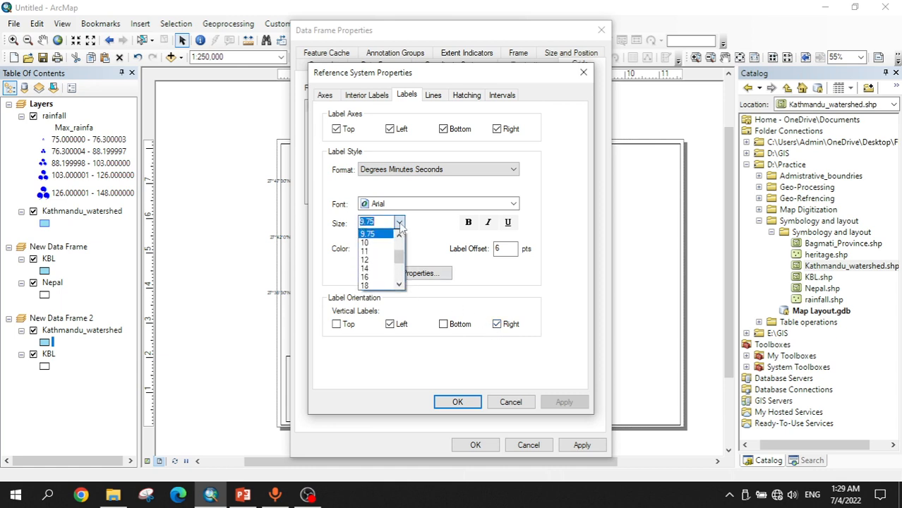
left_click(375, 260)
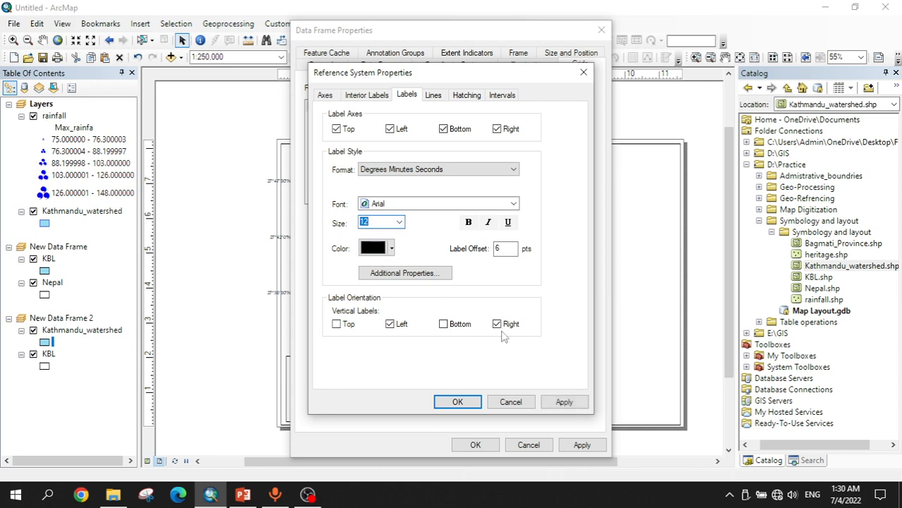
left_click(571, 401)
left_click(460, 405)
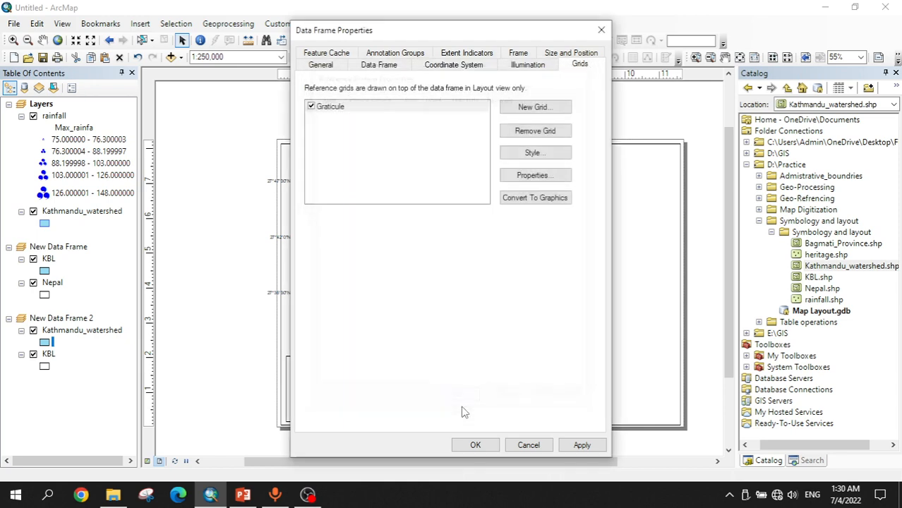
left_click(471, 444)
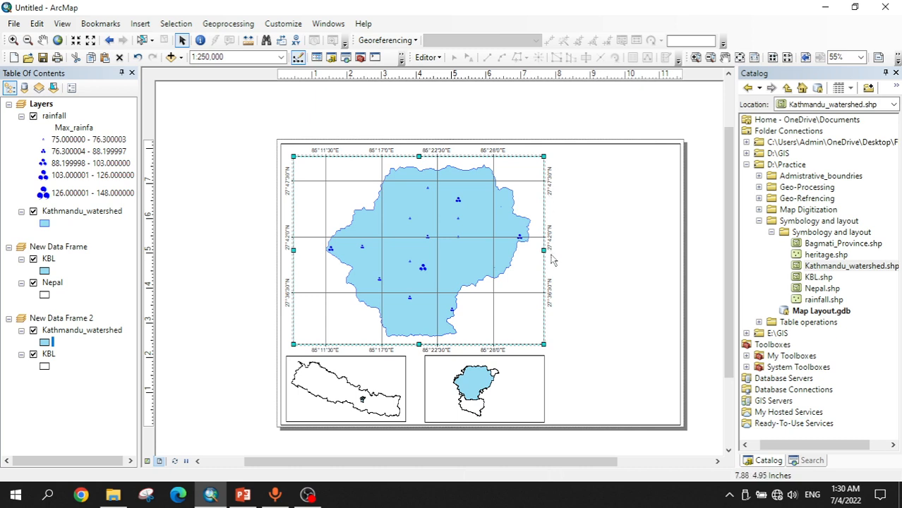
left_click(237, 284)
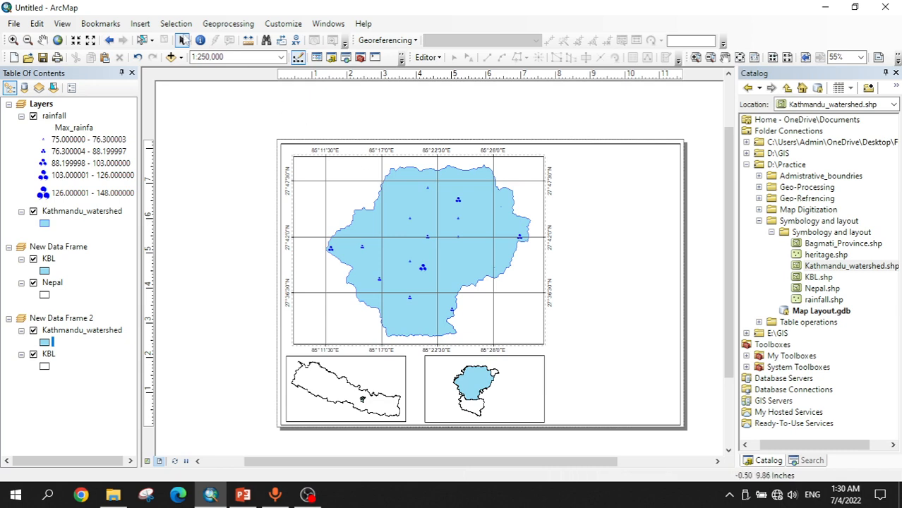
Step: Insert a neatline around all elements with a 2.0 Point border
left_click(140, 24)
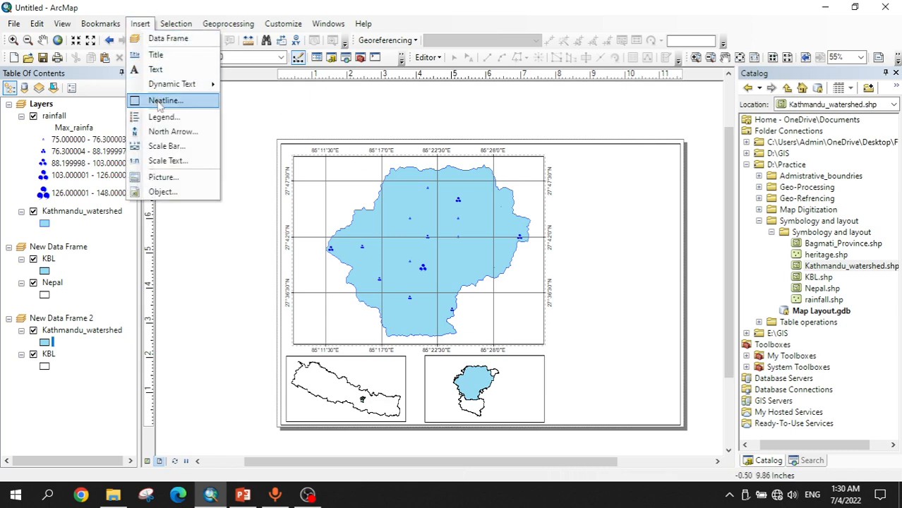
left_click(158, 104)
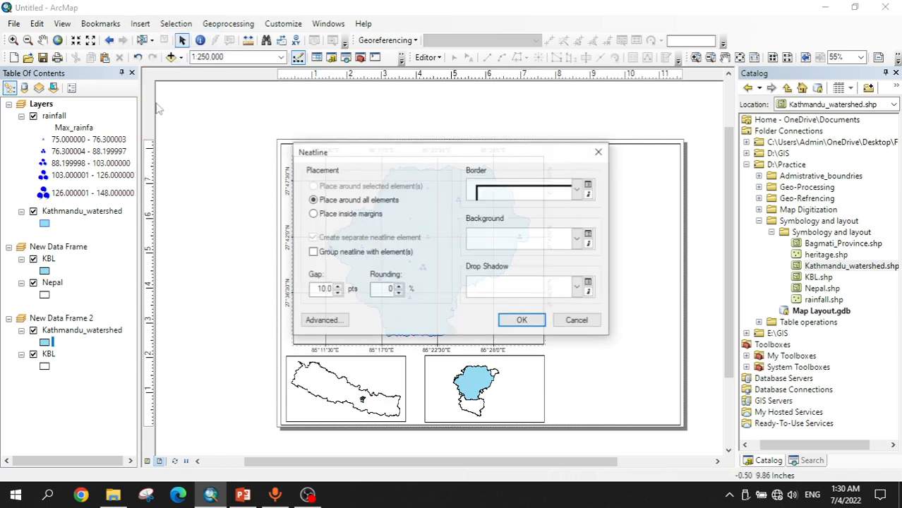
left_click(546, 193)
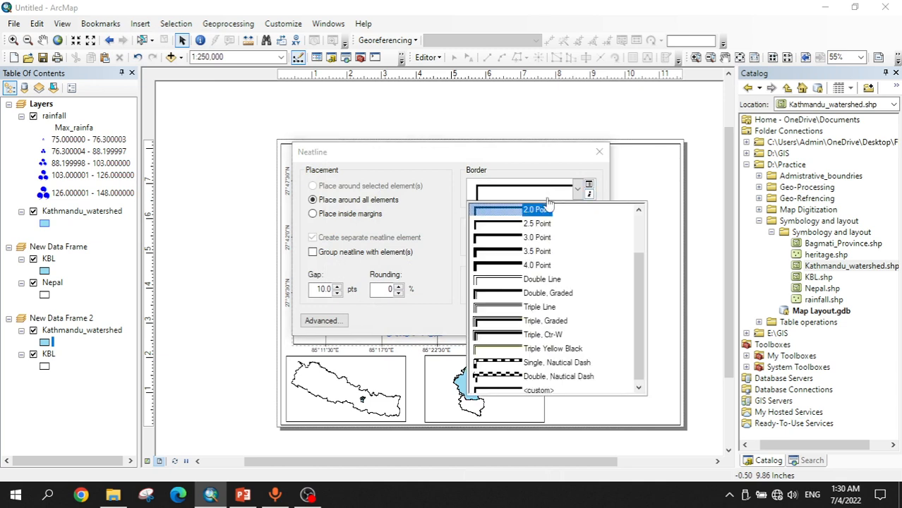
left_click(546, 206)
left_click(522, 319)
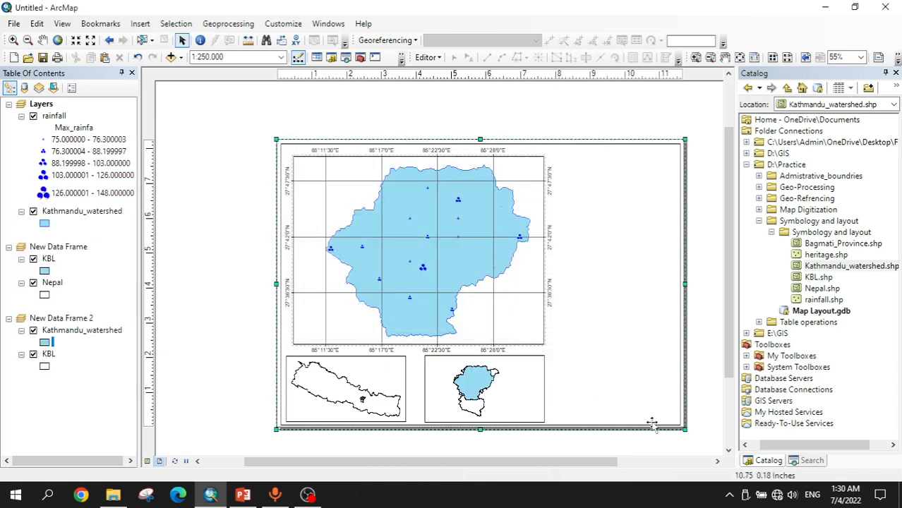
Step: Shrink the newly inserted outer neatline into a tall narrow box and fit it into the empty area beside the main map frame
left_click_drag(683, 430, 570, 337)
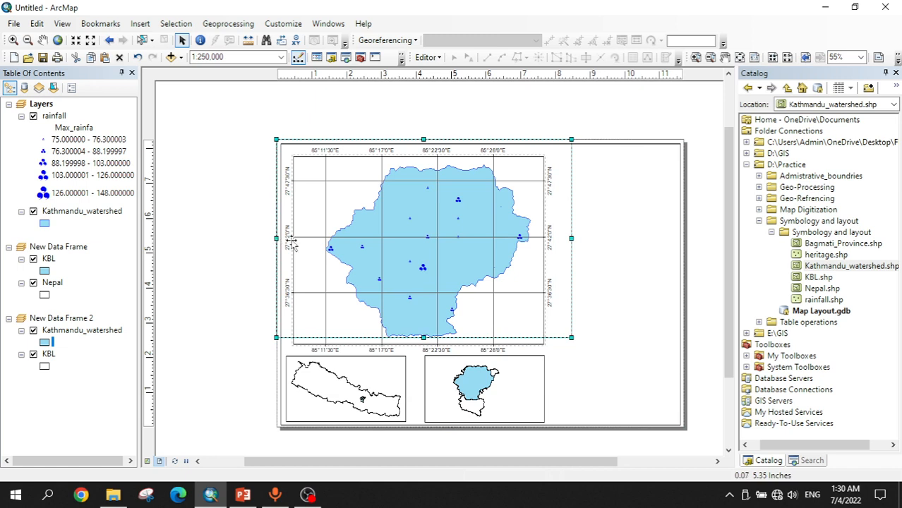
left_click_drag(276, 239, 467, 265)
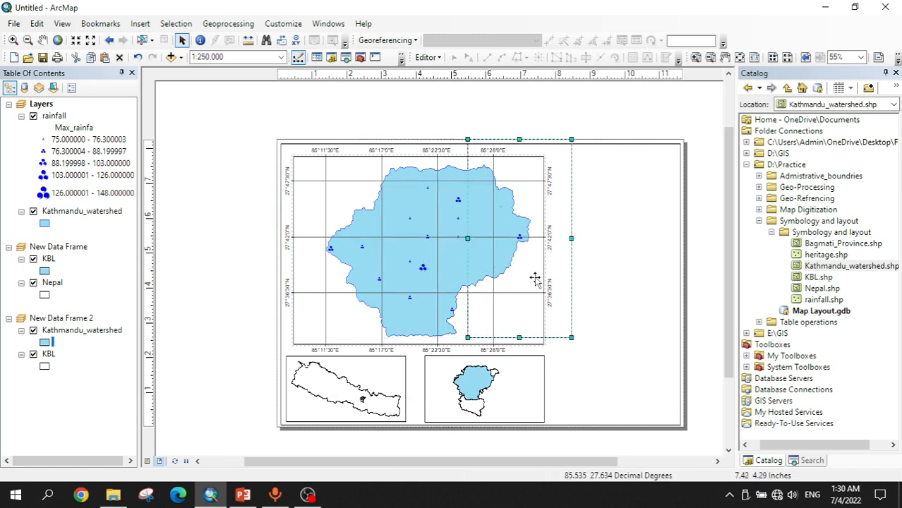
left_click_drag(597, 307, 614, 296)
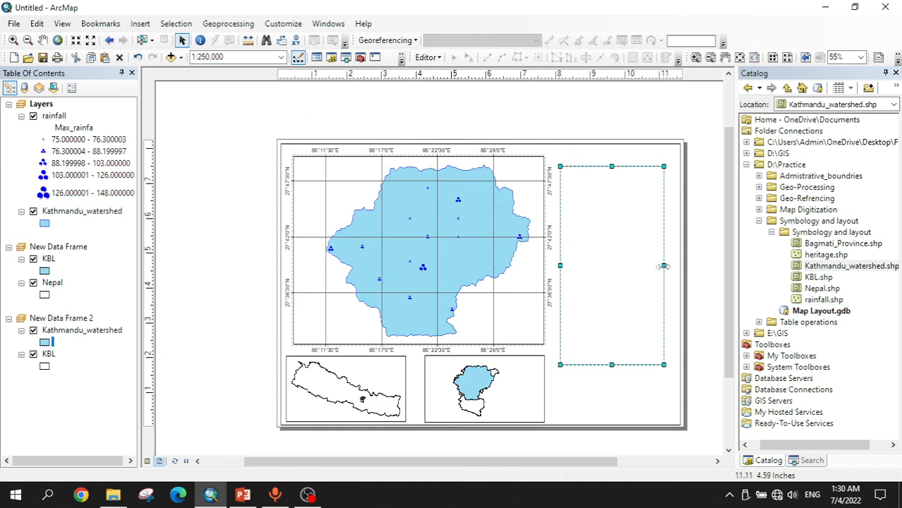
left_click_drag(663, 265, 674, 268)
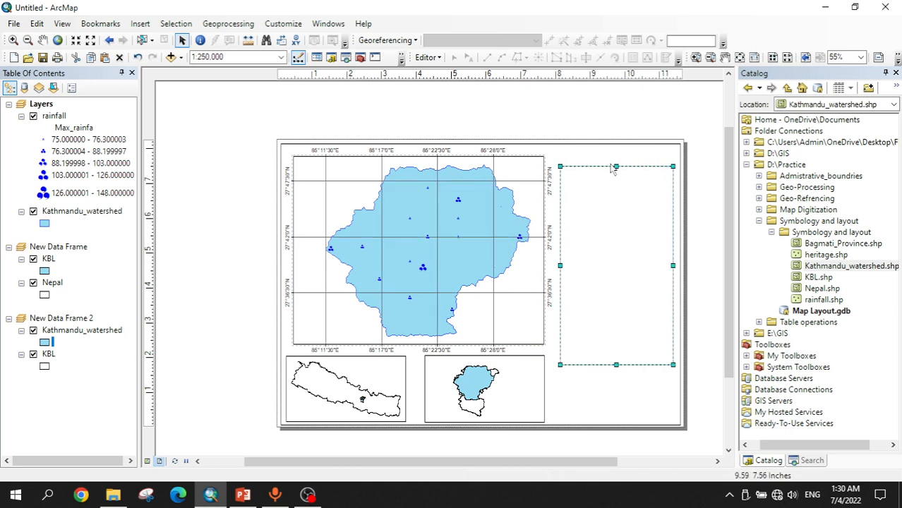
left_click_drag(615, 165, 613, 155)
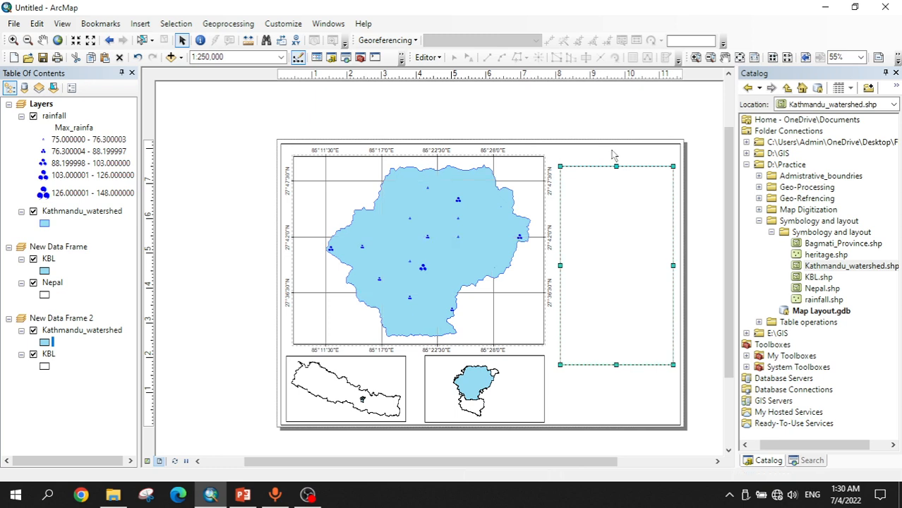
left_click(604, 390)
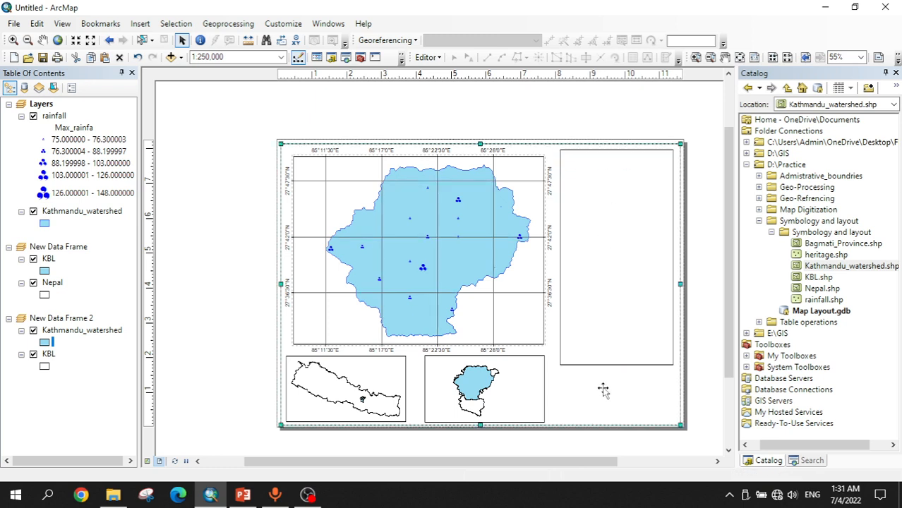
left_click(709, 327)
left_click(594, 242)
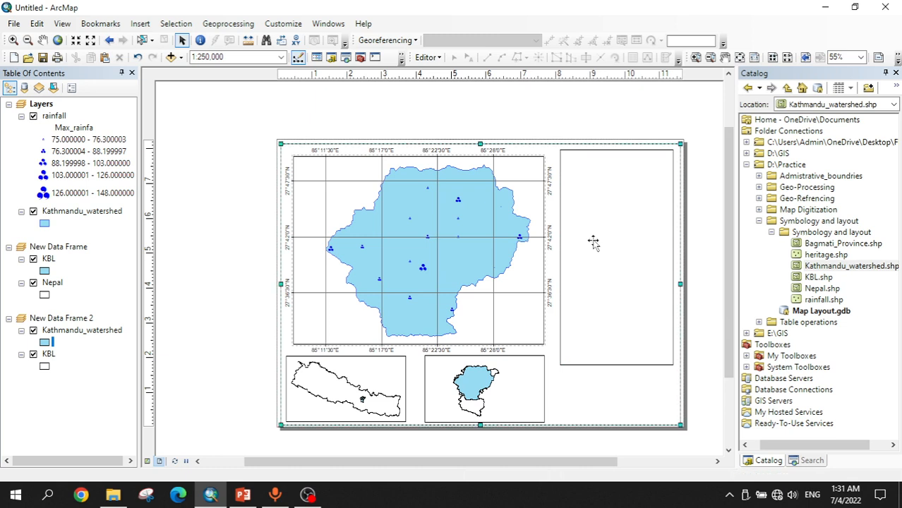
Step: Insert the map title "Kathmandu Watershed" and place it at the top of the tall side box
left_click(144, 26)
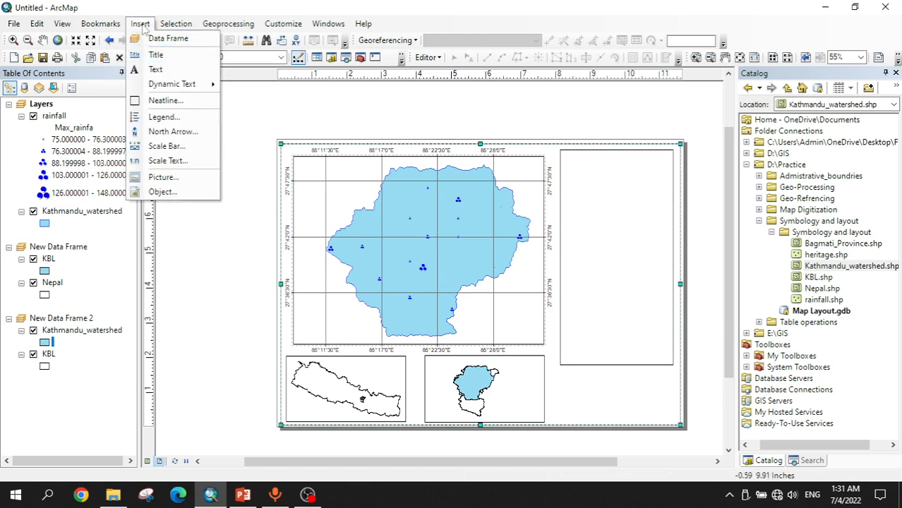
left_click(154, 55)
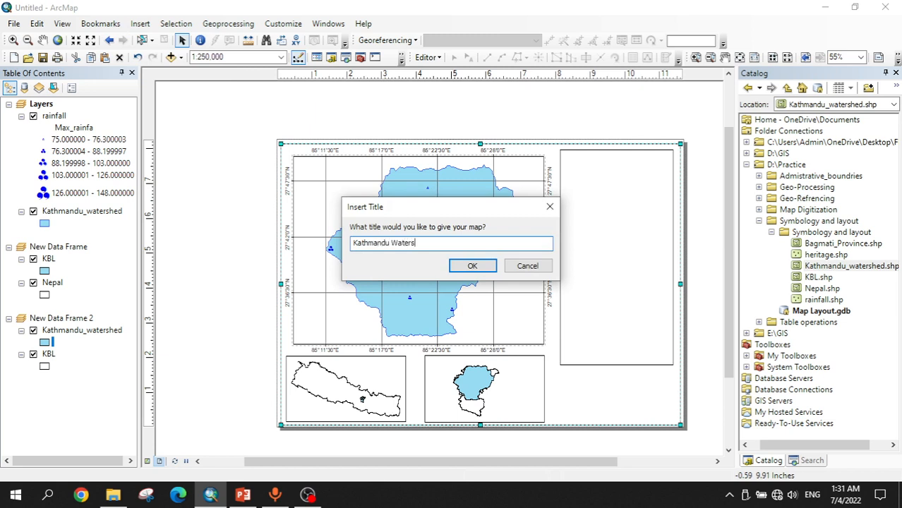
left_click(472, 266)
left_click_drag(443, 134, 619, 168)
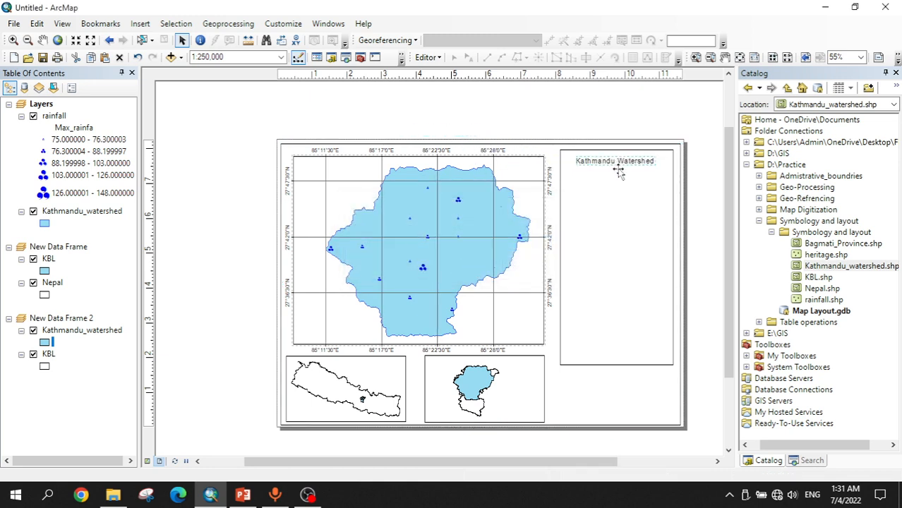
Step: Format the map title as bold Arial Narrow, size 20, and deselect it
double_click(623, 162)
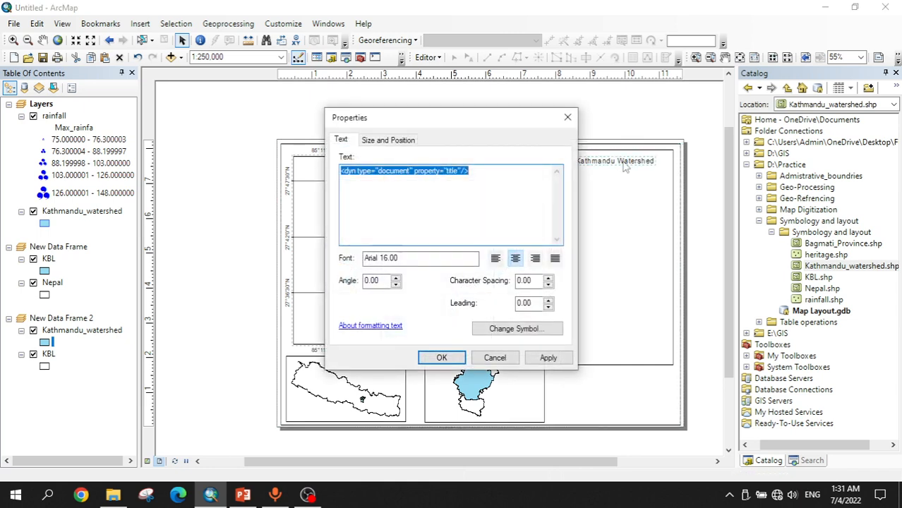
left_click(522, 331)
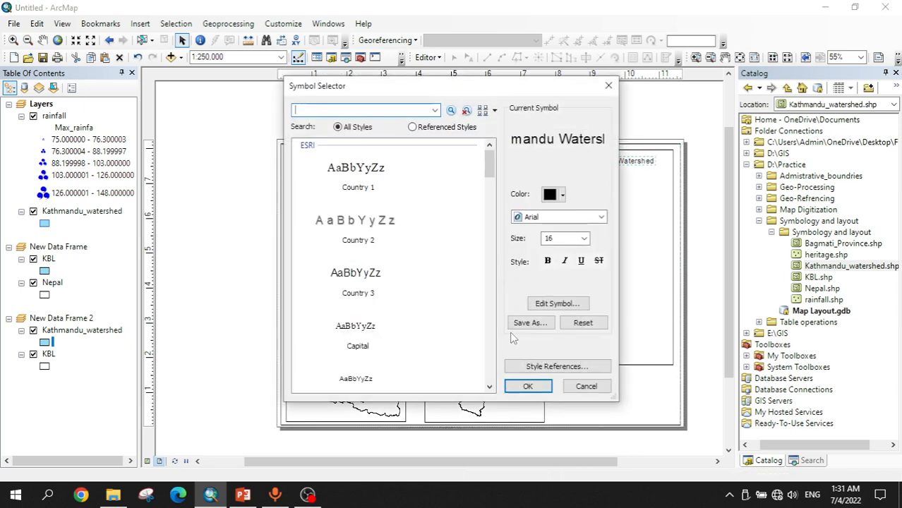
left_click(585, 240)
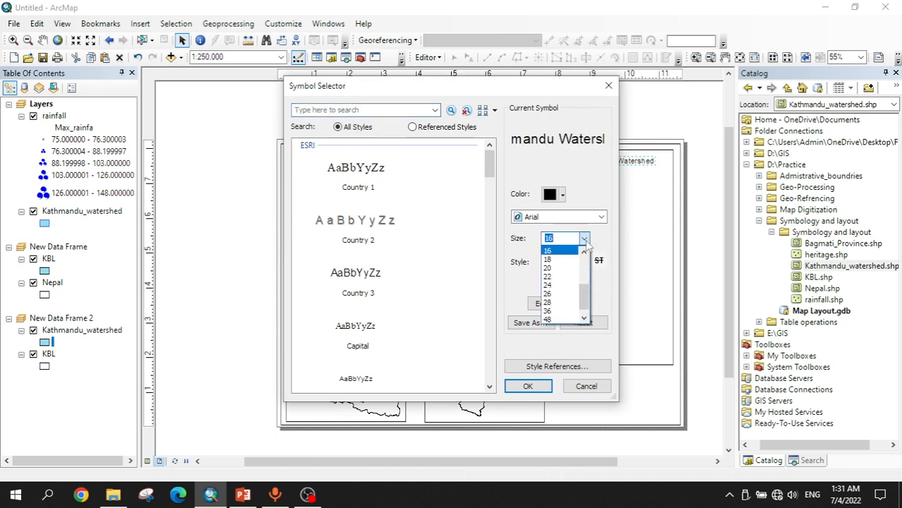
left_click(555, 269)
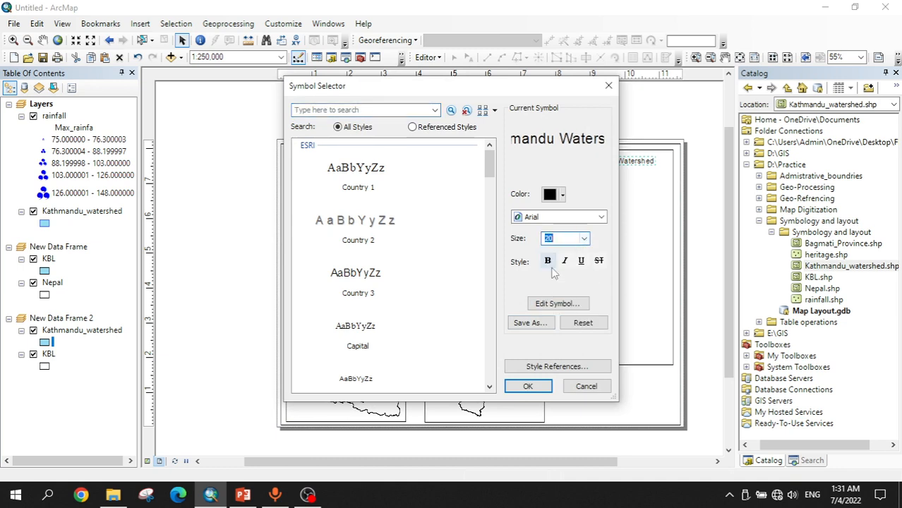
left_click(601, 217)
left_click(554, 252)
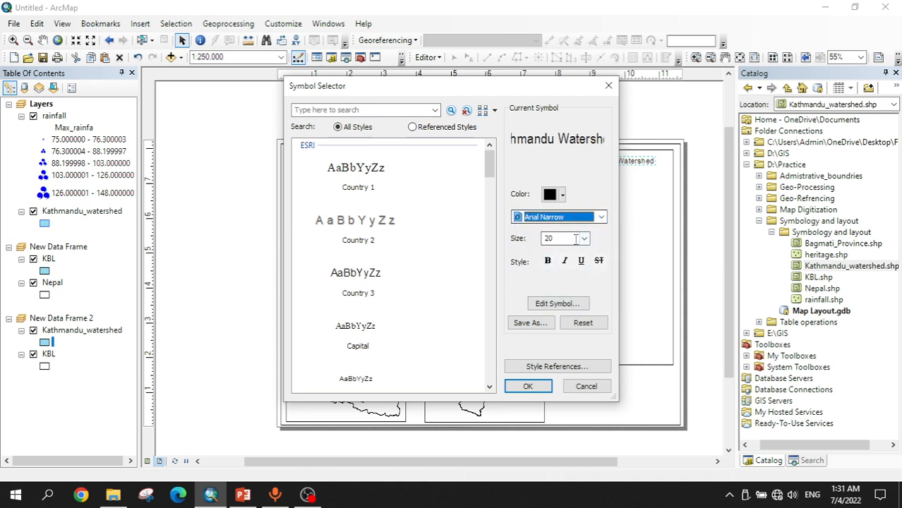
left_click(547, 261)
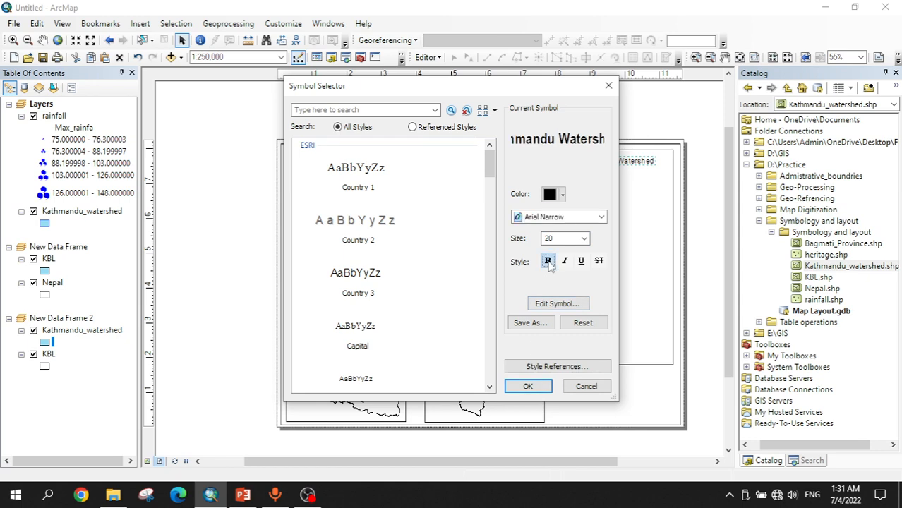
left_click(528, 386)
left_click(550, 357)
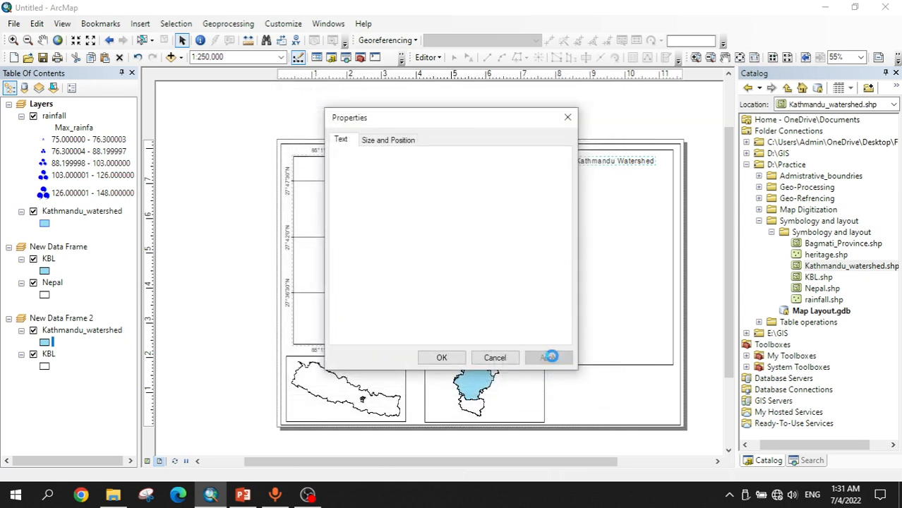
left_click(456, 358)
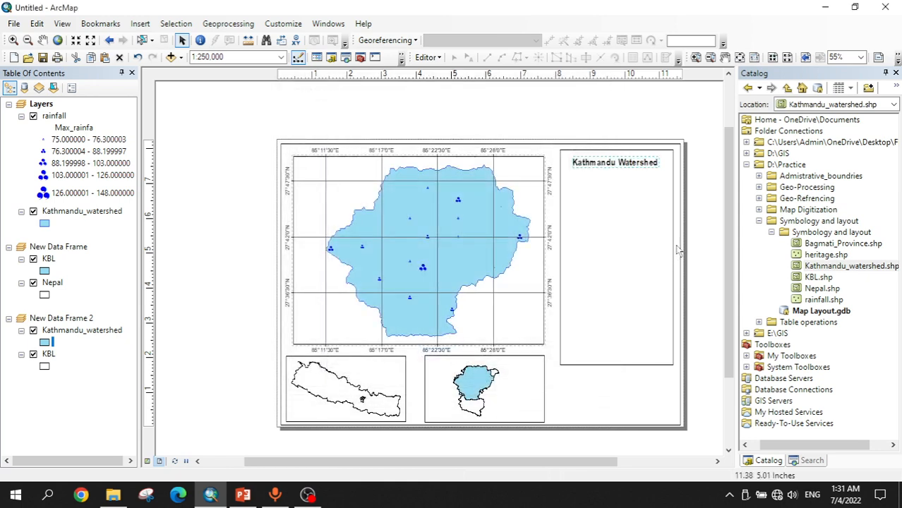
left_click(705, 234)
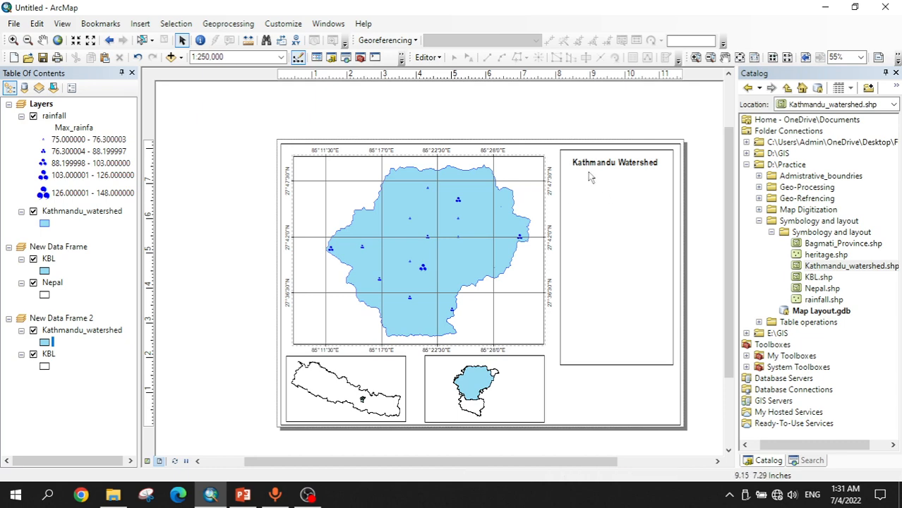
Step: Insert the ESRI North 7 north arrow, enlarge it and place it centred beneath the title in the side box
left_click(139, 24)
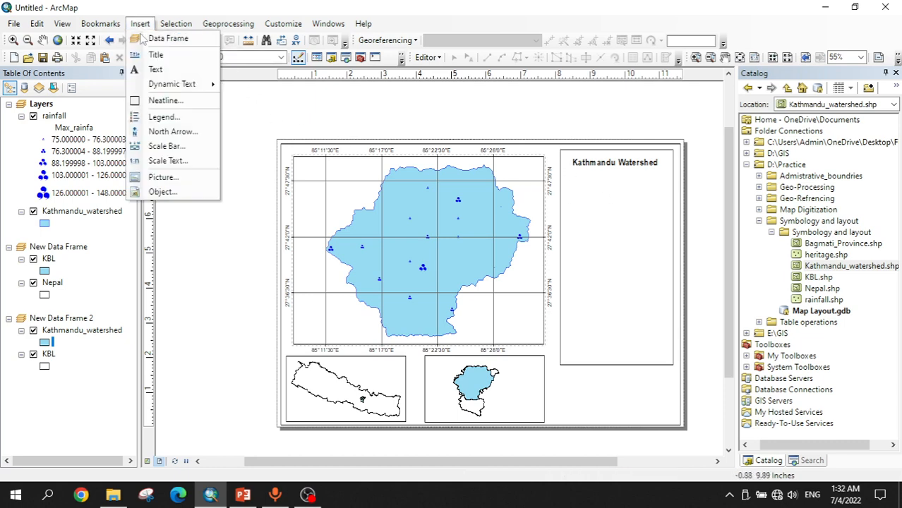
left_click(166, 131)
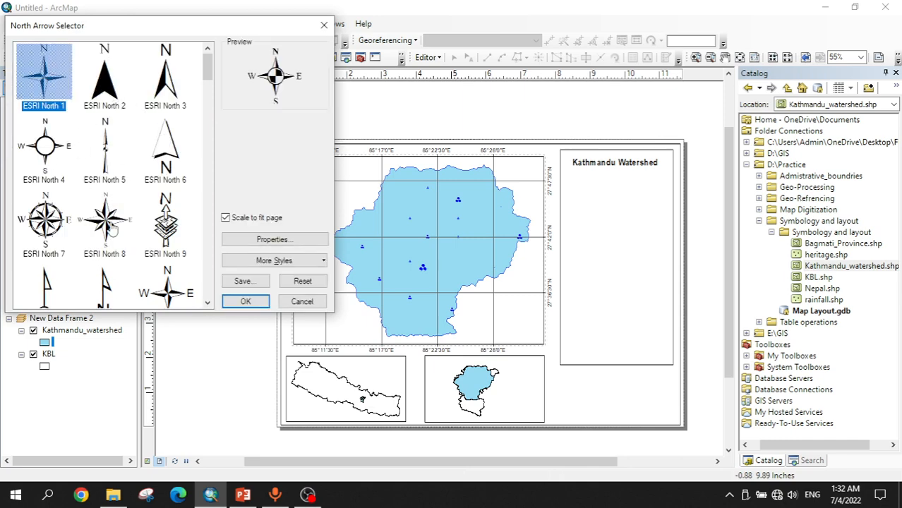
scroll(112, 229, "down", 3)
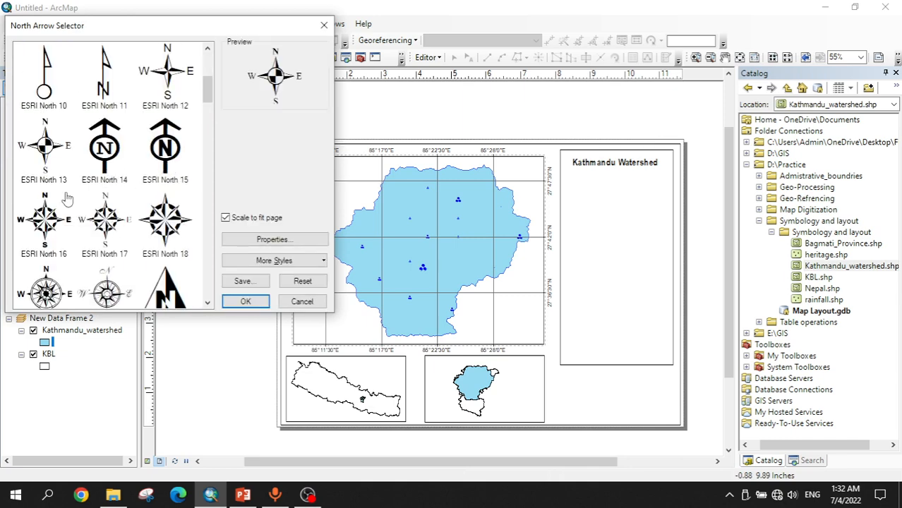
scroll(67, 242, "up", 3)
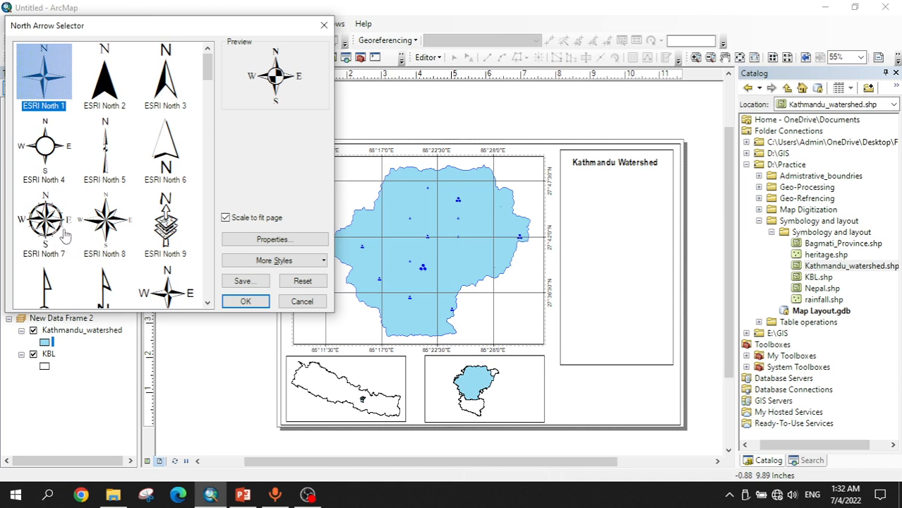
left_click(48, 224)
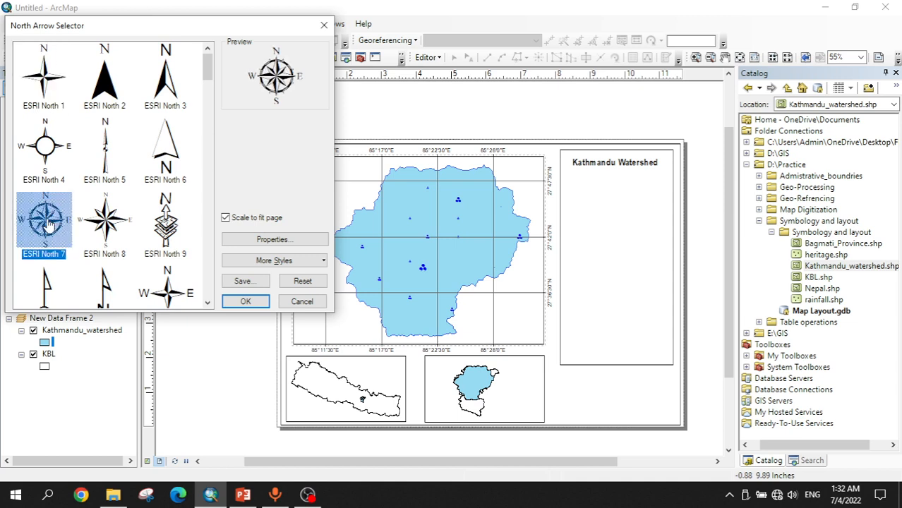
left_click(245, 301)
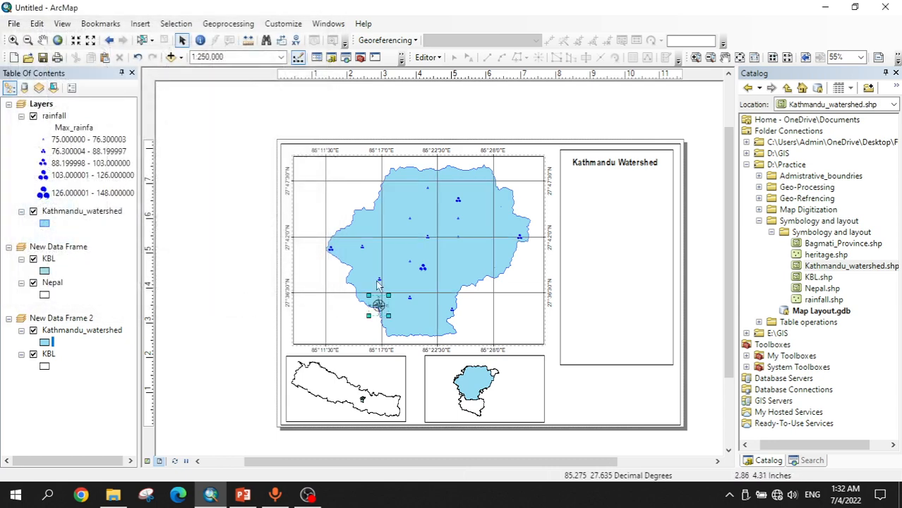
left_click_drag(379, 304, 615, 189)
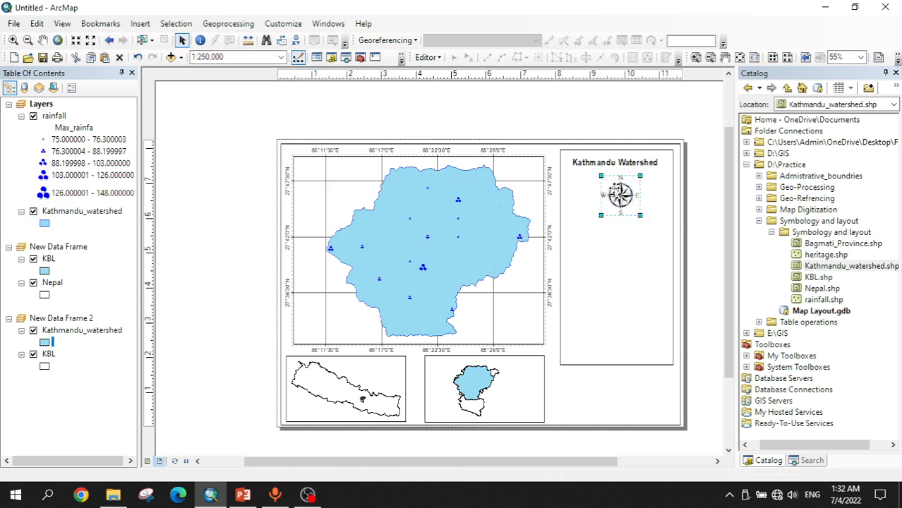
left_click(698, 270)
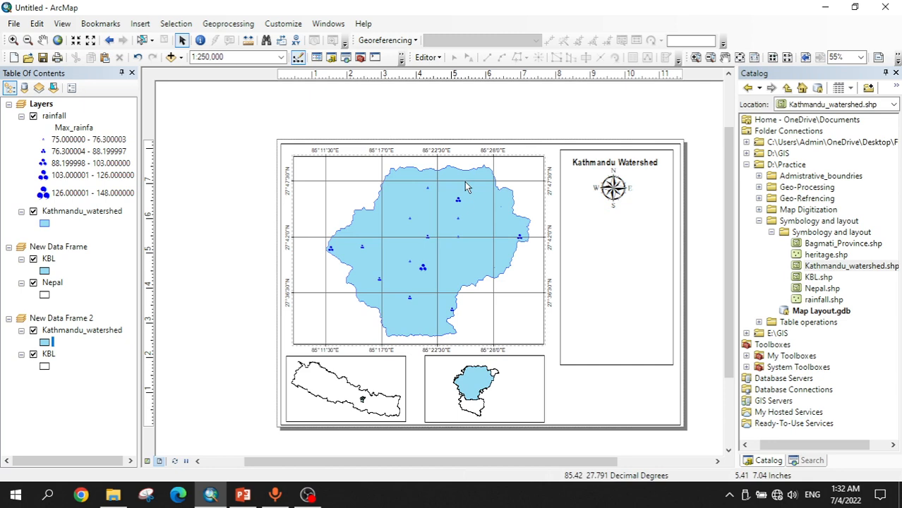
Step: Activate the Layers data frame that holds the rainfall and Kathmandu_watershed layers
right_click(40, 107)
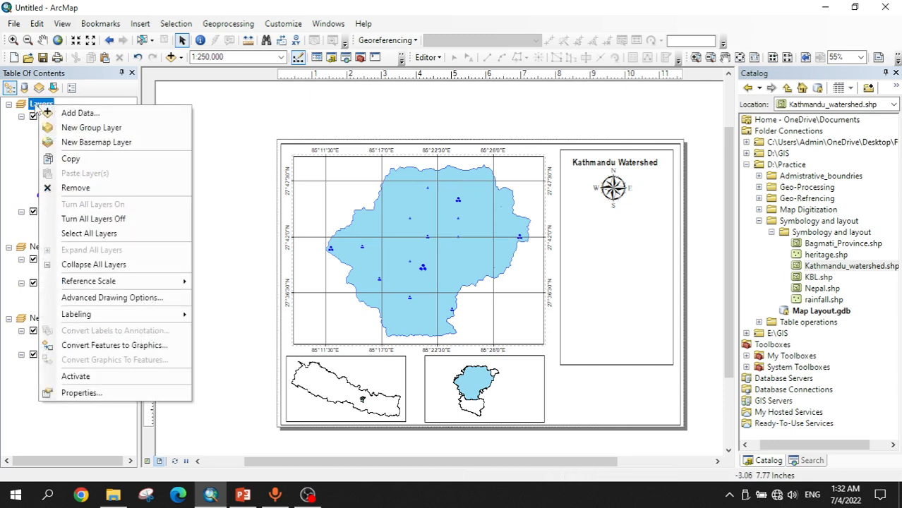
left_click(83, 378)
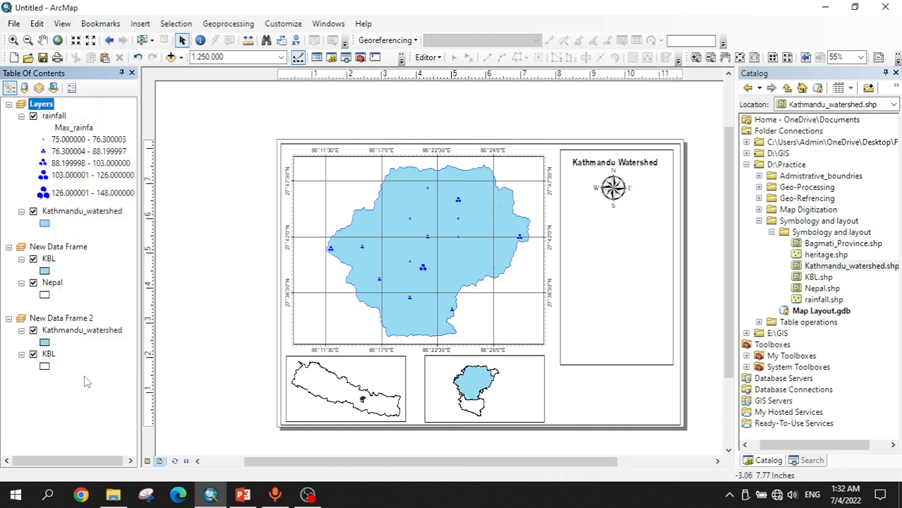
right_click(41, 107)
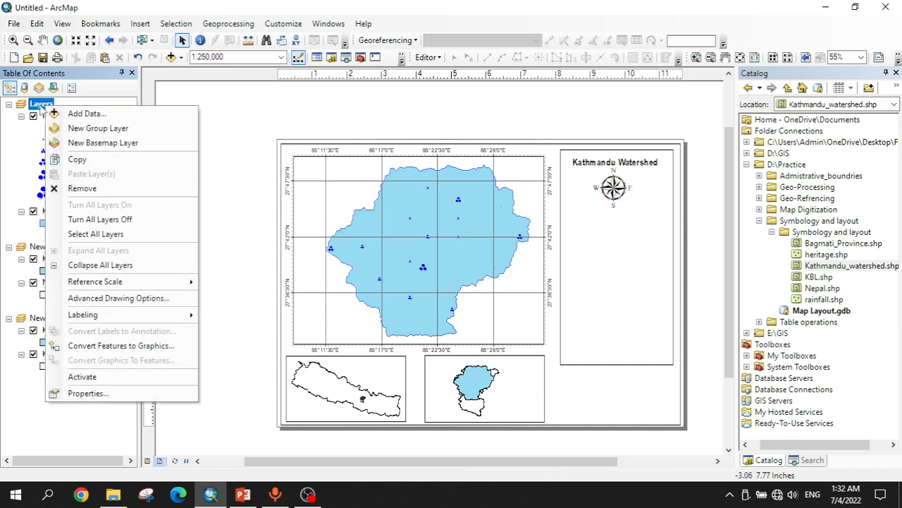
left_click(84, 376)
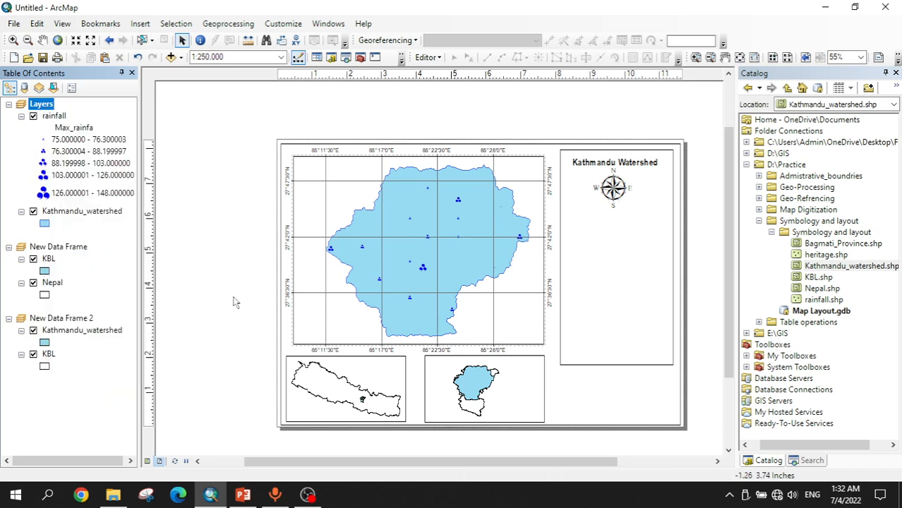
Step: Start a legend for the active data frame that includes rainfall and Kathmandu_watershed, in one column
left_click(140, 24)
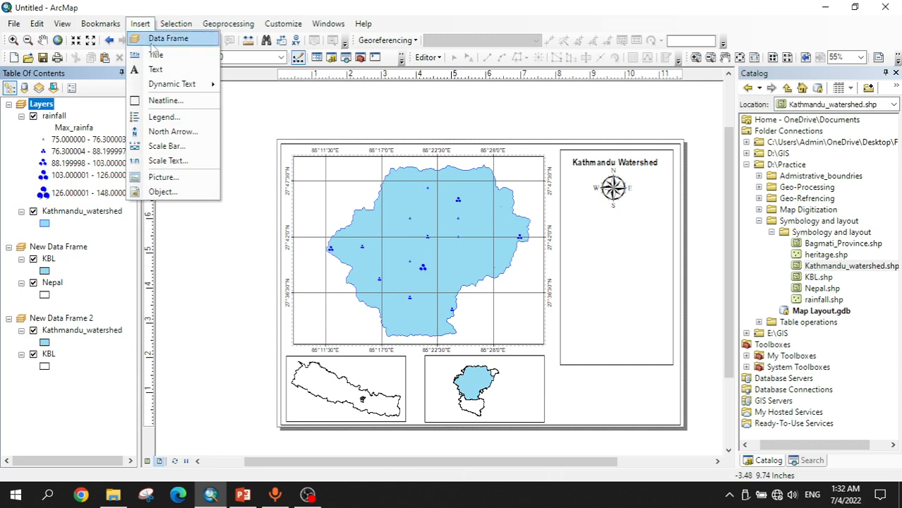
left_click(171, 121)
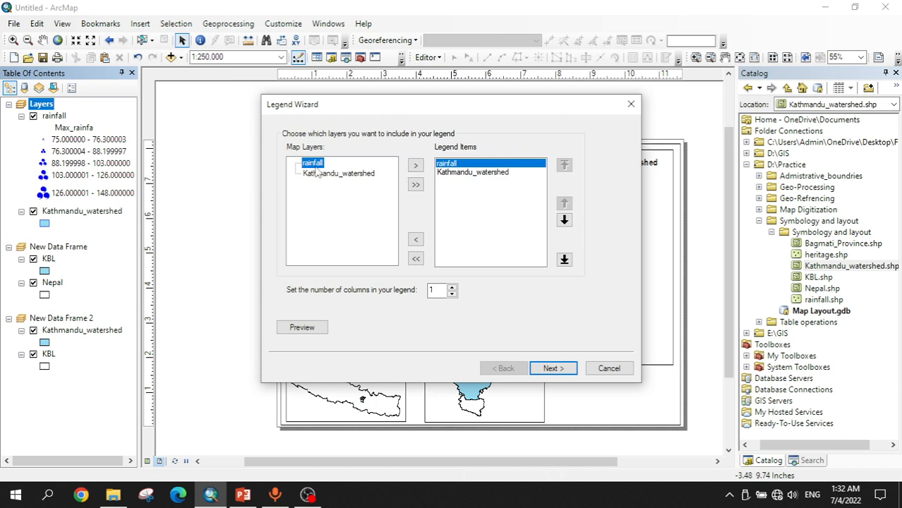
left_click(415, 166)
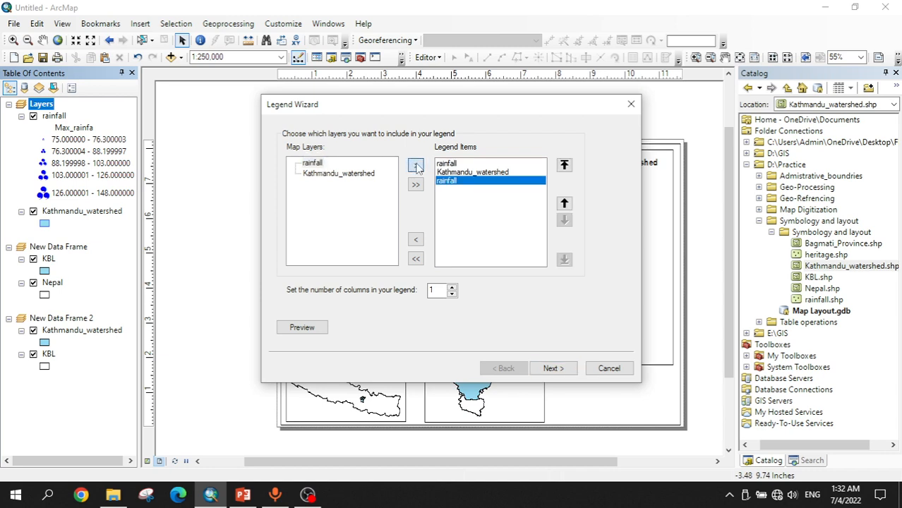
left_click(415, 239)
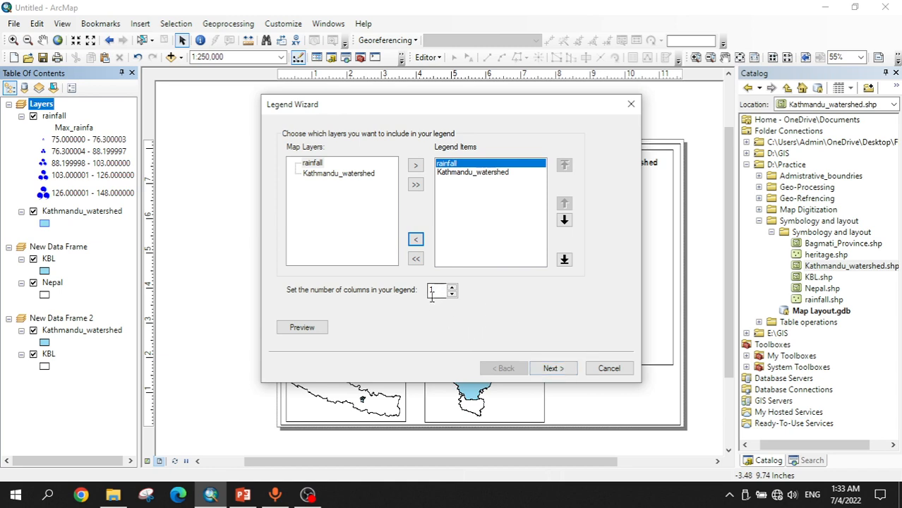
left_click(564, 369)
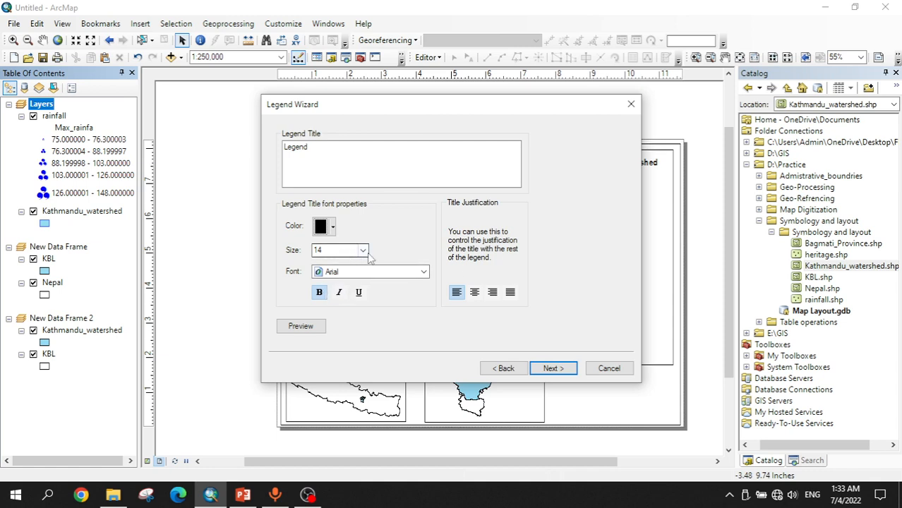
Step: Format the legend title "Legend" as Arial Narrow, size 16, and accept the title settings
left_click(310, 148)
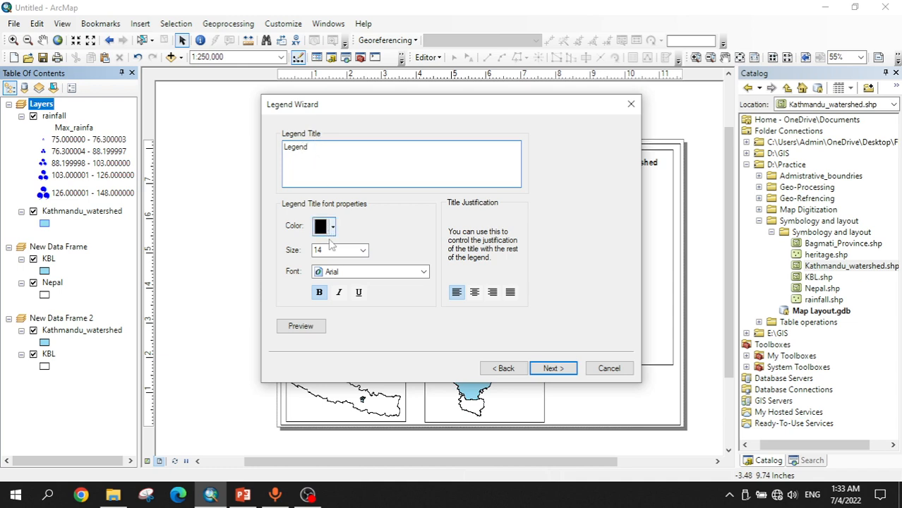
left_click(363, 251)
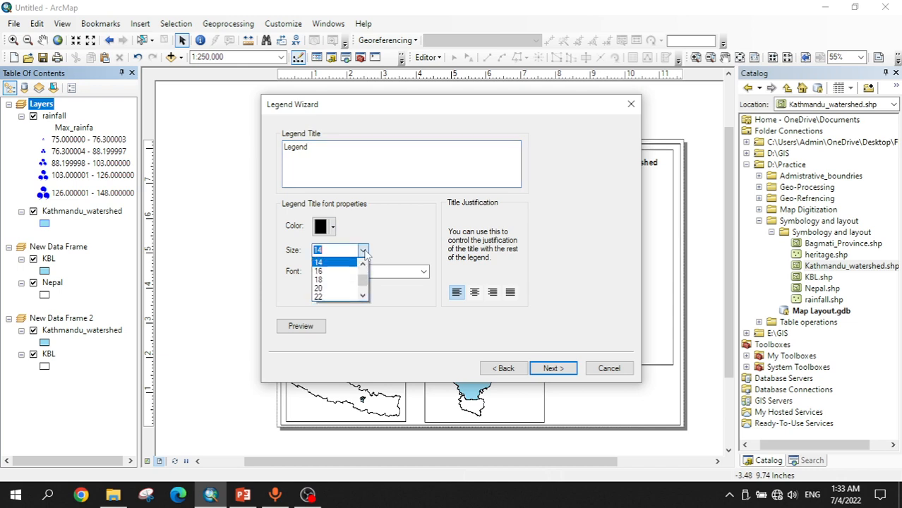
left_click(333, 272)
key("Tab")
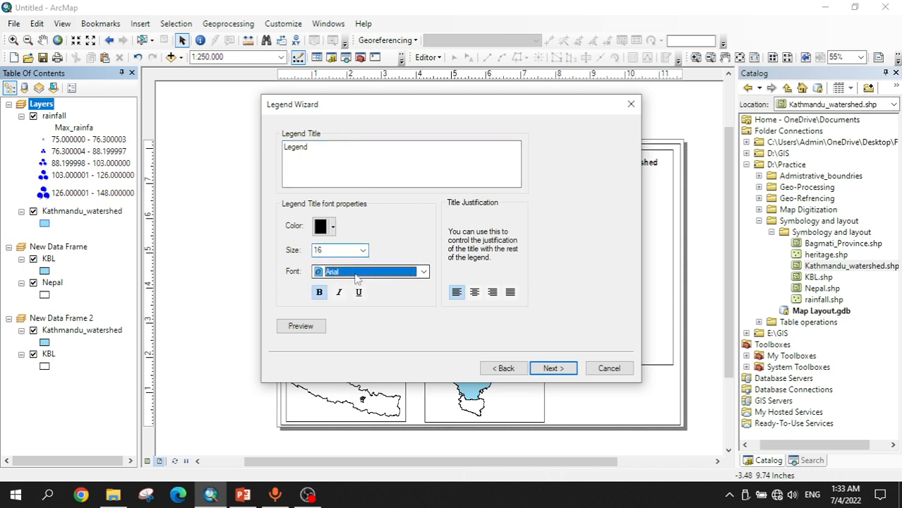
left_click(357, 280)
left_click(360, 280)
left_click(361, 280)
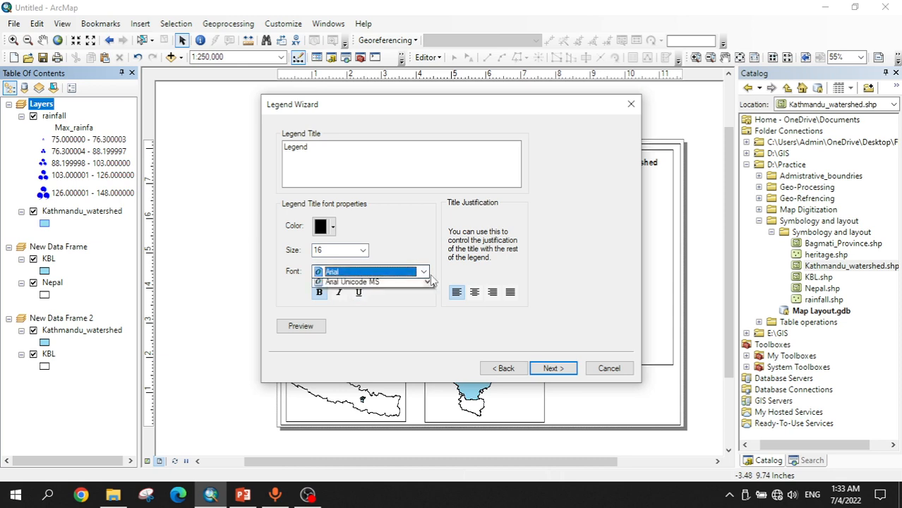
left_click(367, 309)
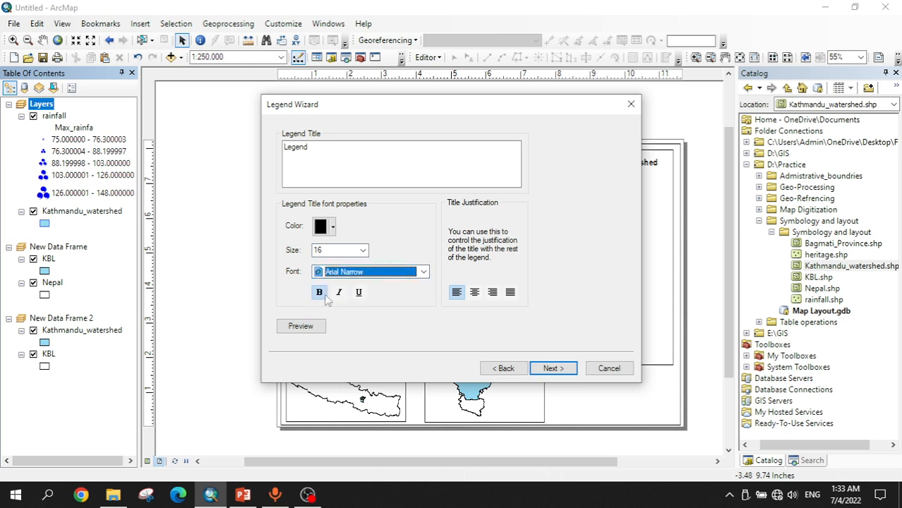
left_click(554, 368)
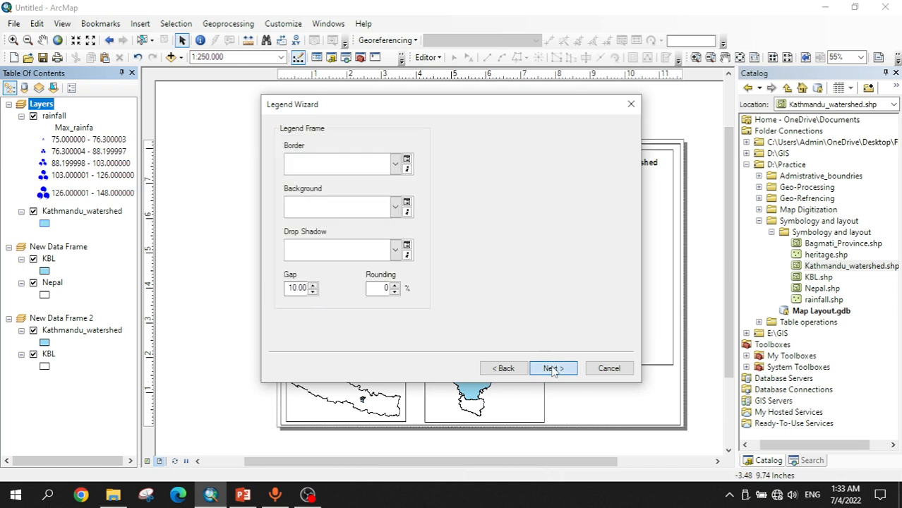
Step: Give the legend frame a 2.0 Point border and leave its background unset
left_click(395, 163)
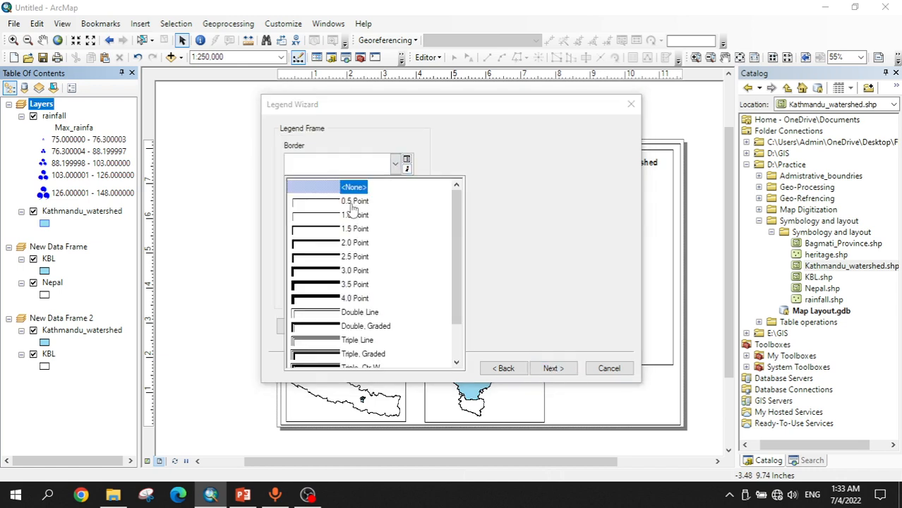
left_click(354, 244)
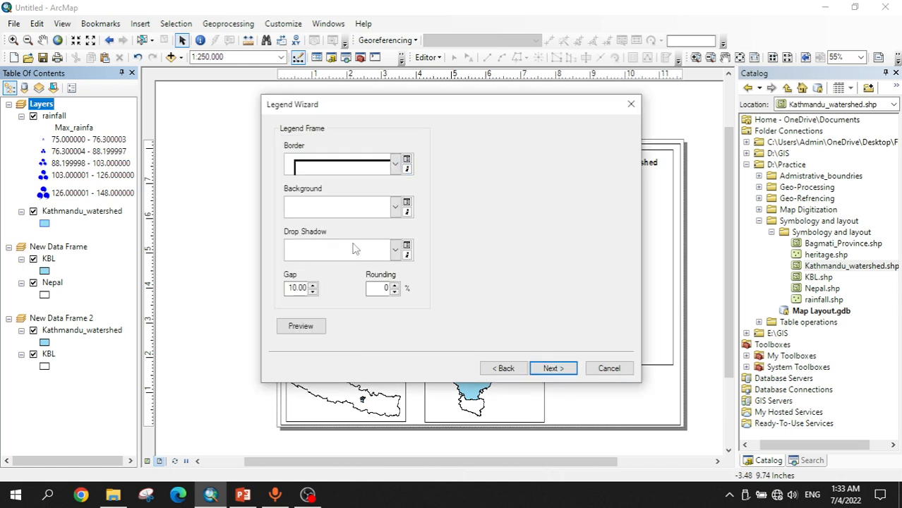
left_click(395, 206)
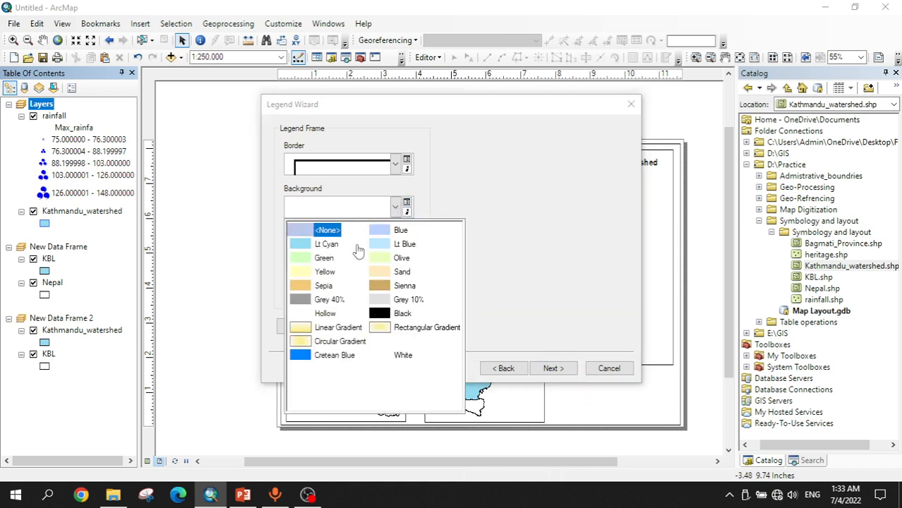
left_click(394, 211)
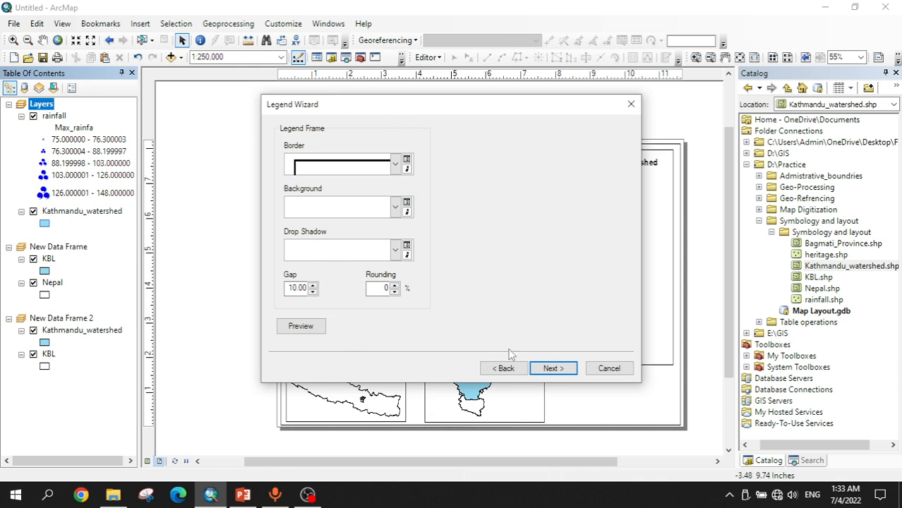
left_click(549, 369)
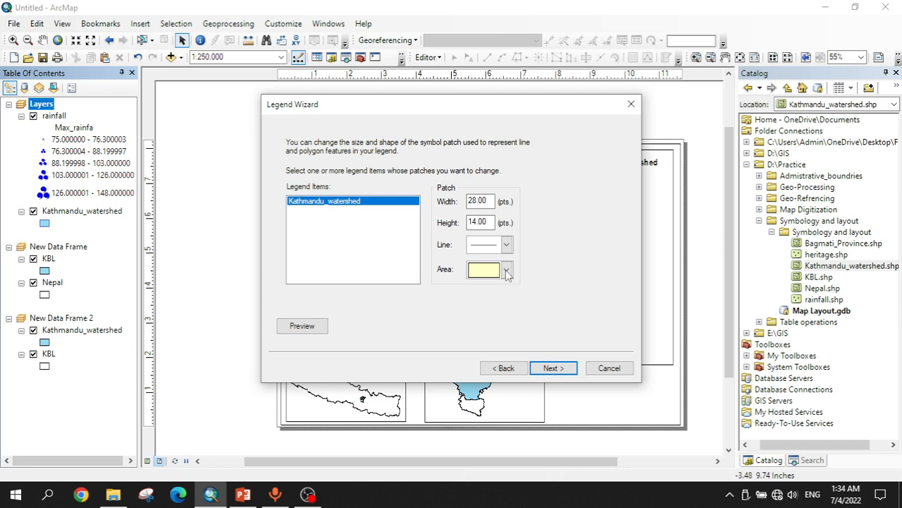
Step: Create the legend with the default patch and spacing settings, and place it beneath the north arrow in the side box
left_click(565, 369)
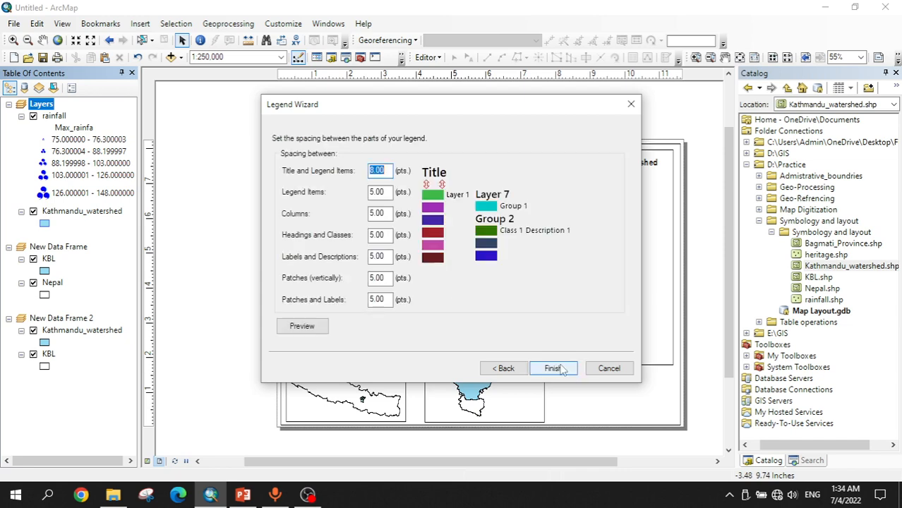
left_click(553, 368)
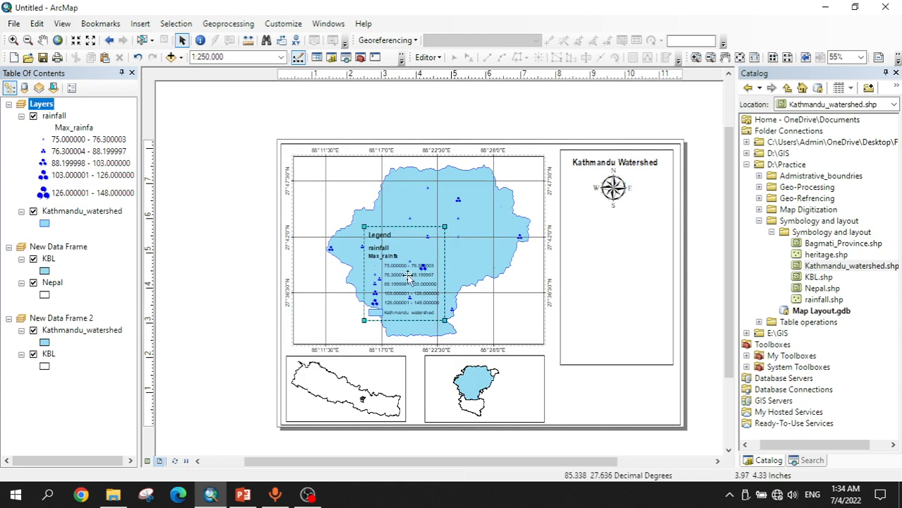
left_click_drag(407, 281, 611, 262)
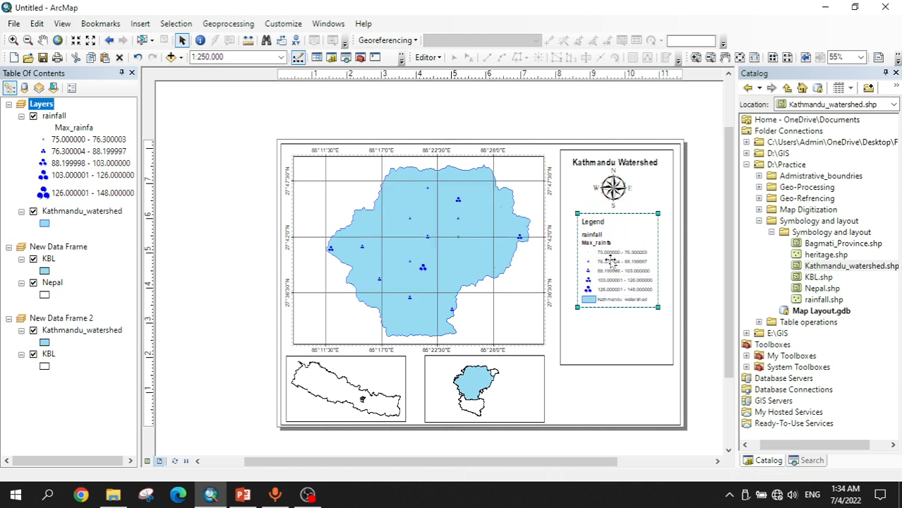
left_click(604, 394)
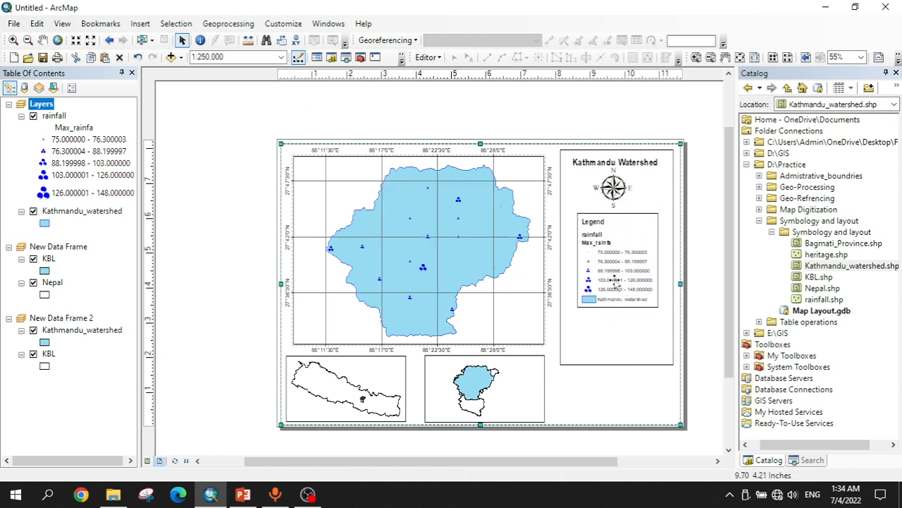
Step: Extend the side box downward to make more room beneath the legend, and deselect it
left_click(607, 363)
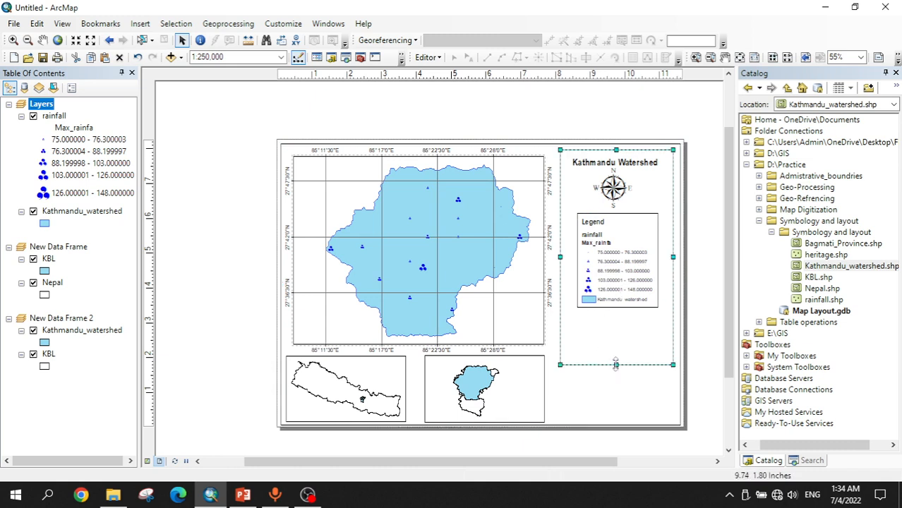
left_click_drag(615, 364, 619, 392)
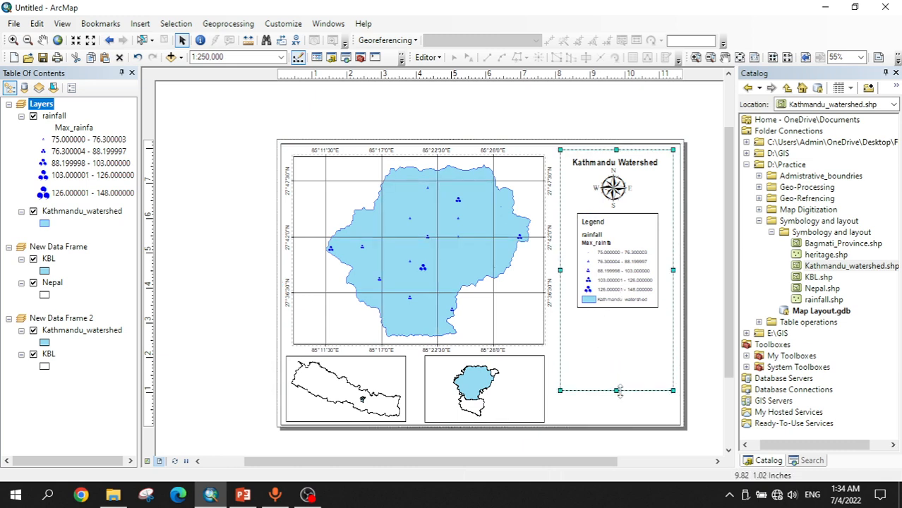
left_click(704, 355)
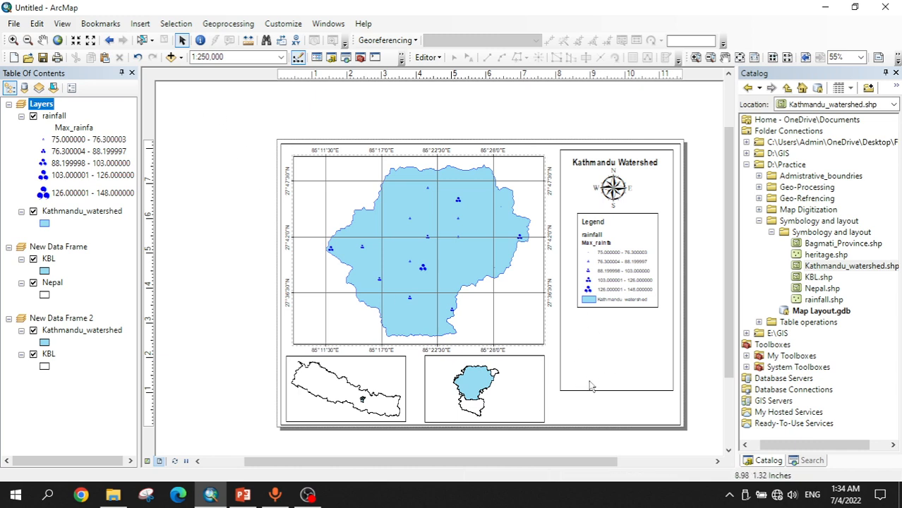
Step: Insert a scale bar in the Alternating Scale Bar 2 style
left_click(140, 23)
left_click(152, 148)
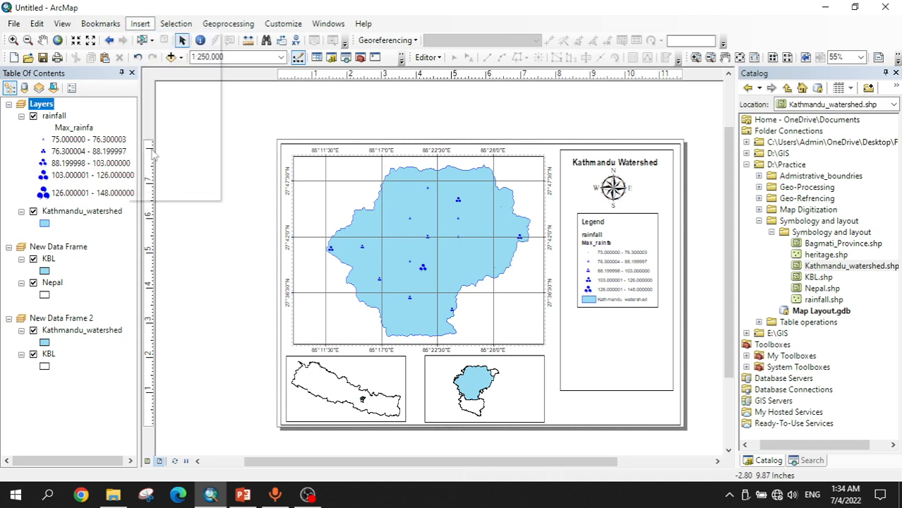
scroll(99, 191, "down", 1)
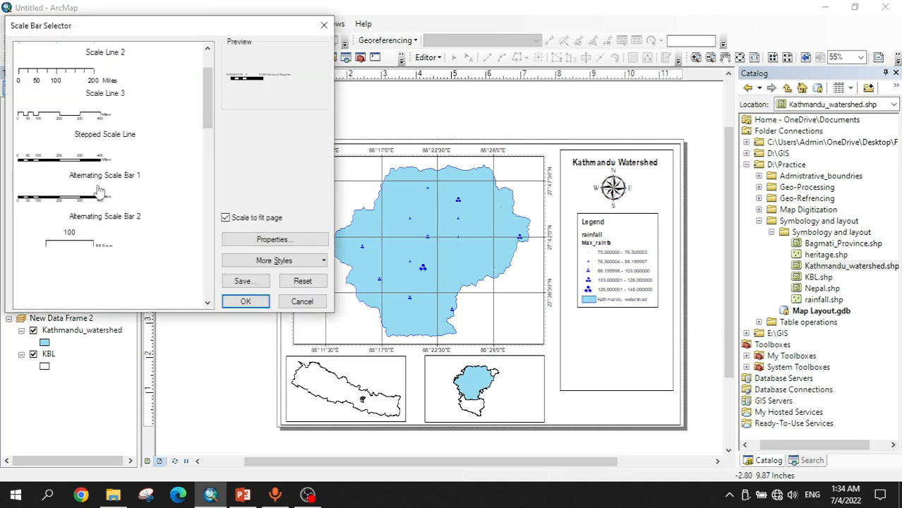
scroll(99, 190, "down", 2)
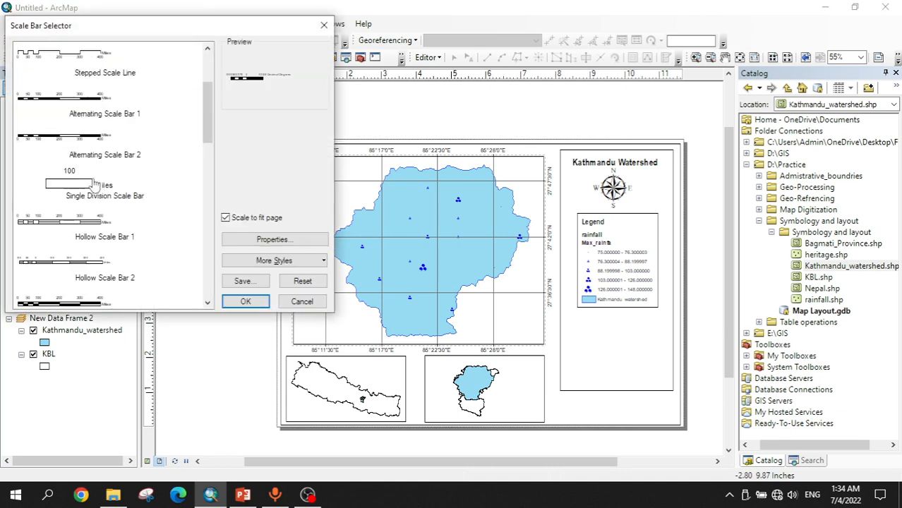
left_click(87, 144)
left_click(248, 301)
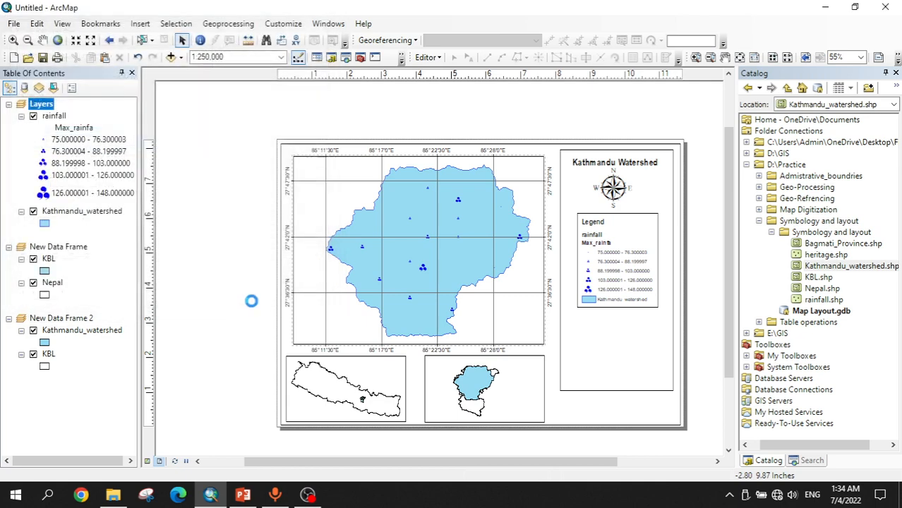
Step: Shorten the scale bar to a 10-mile span and place it along the bottom edge inside the side box
left_click_drag(426, 288, 592, 373)
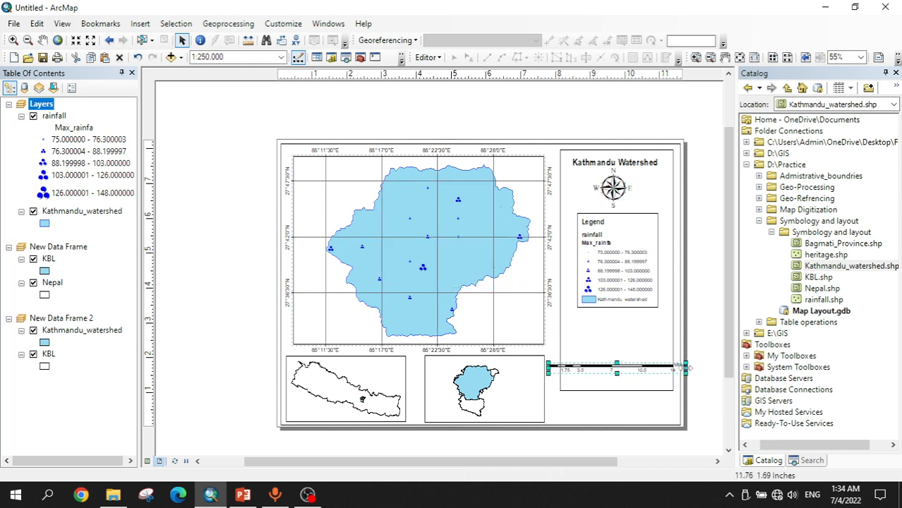
left_click_drag(686, 368, 635, 384)
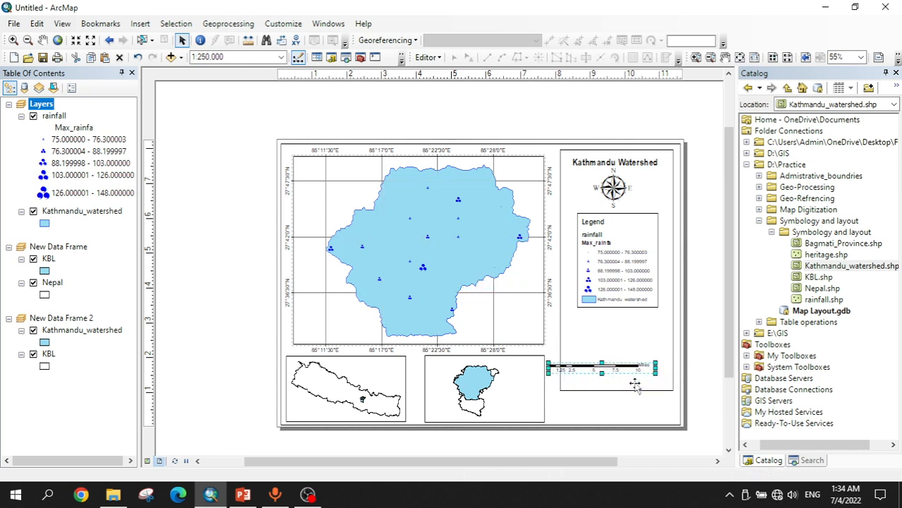
left_click(629, 413)
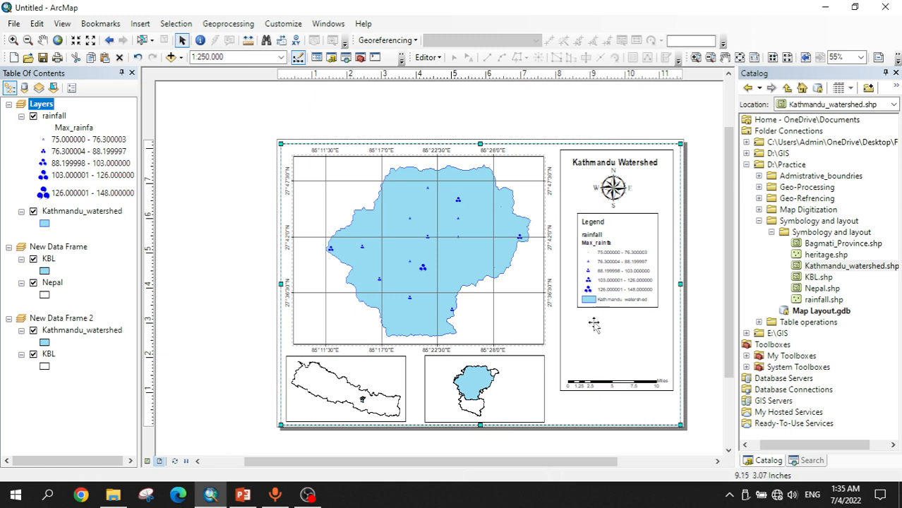
Step: Check the reference layout slide in PowerPoint, return to ArcMap, and insert the coordinate system dynamic text above the scale bar in the side box
left_click(244, 496)
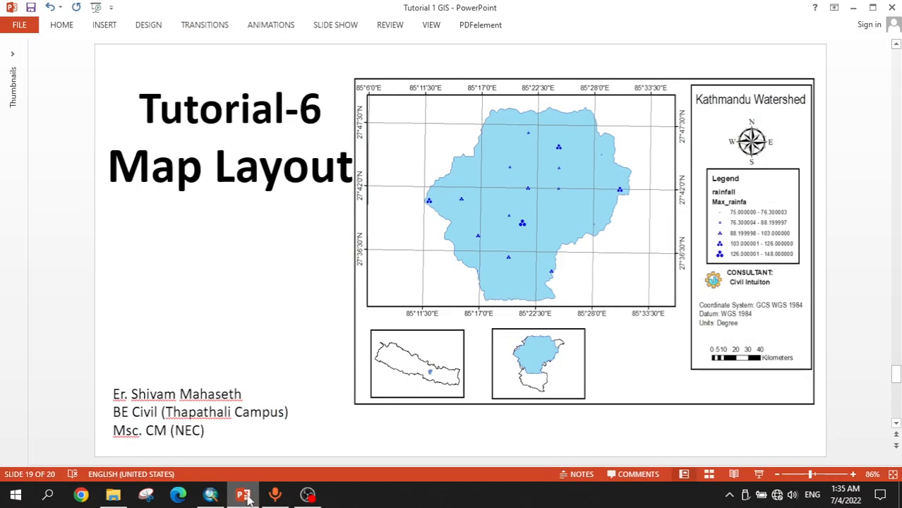
left_click(247, 498)
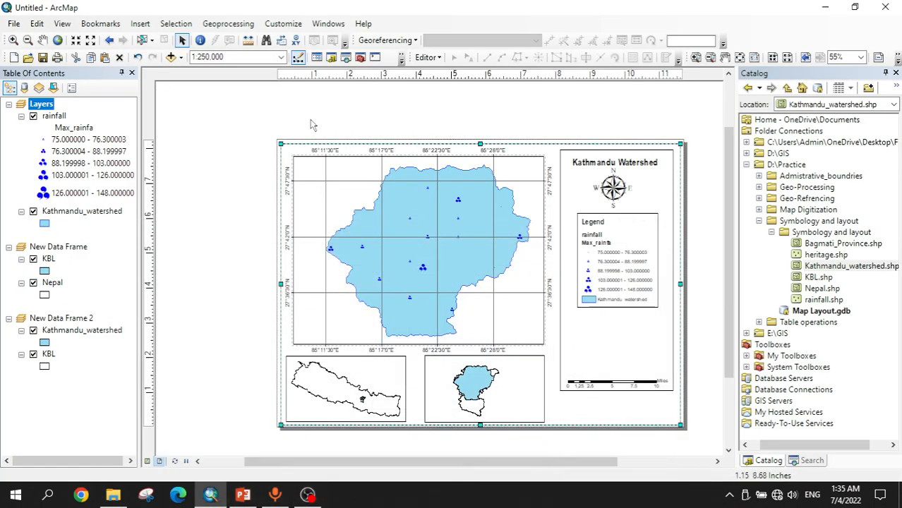
left_click(136, 25)
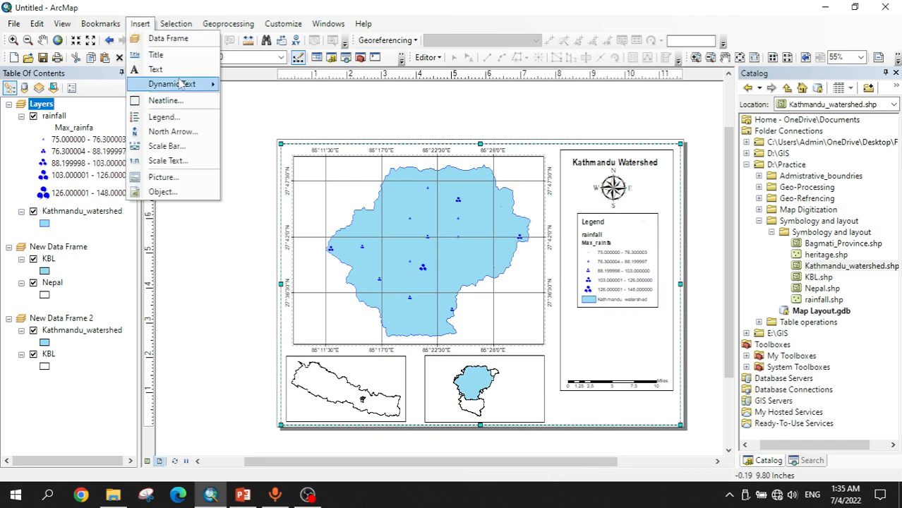
mouse_move(185, 84)
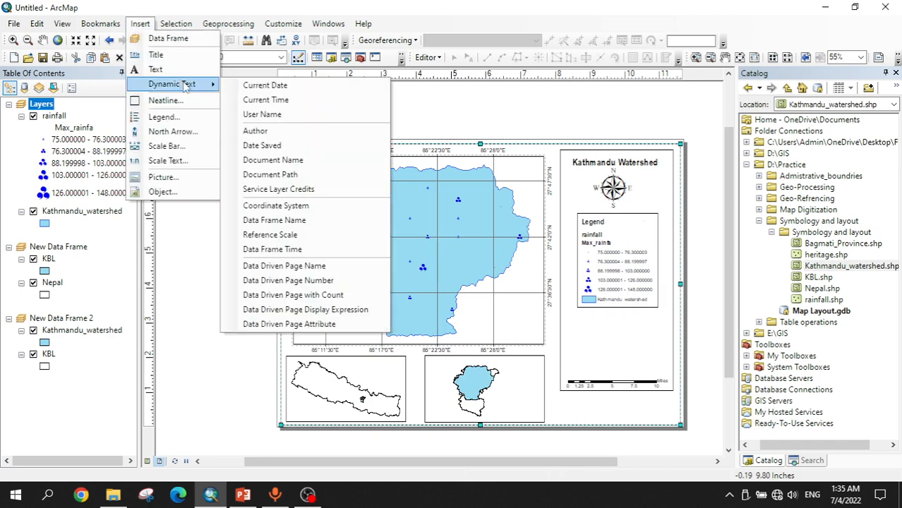
left_click(282, 208)
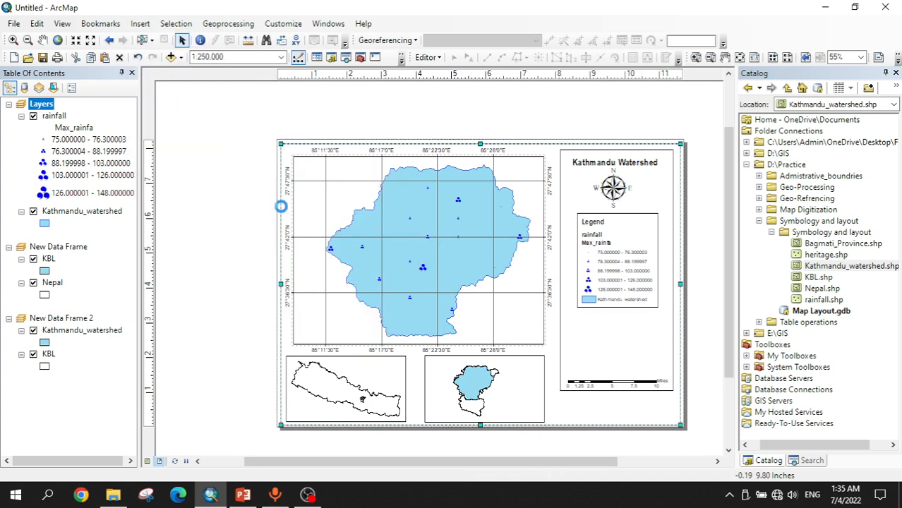
left_click_drag(465, 277, 607, 353)
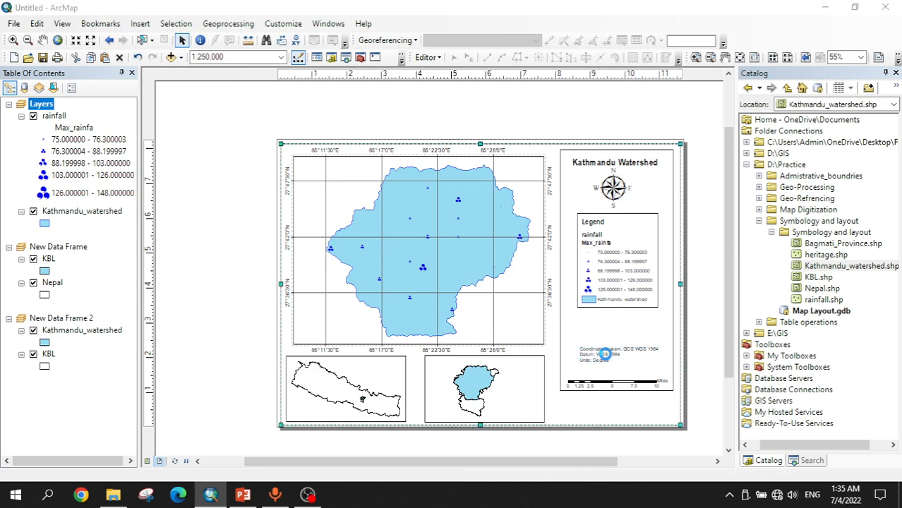
Step: Format the coordinate system text as bold Arial at size 14
double_click(604, 360)
left_click(533, 331)
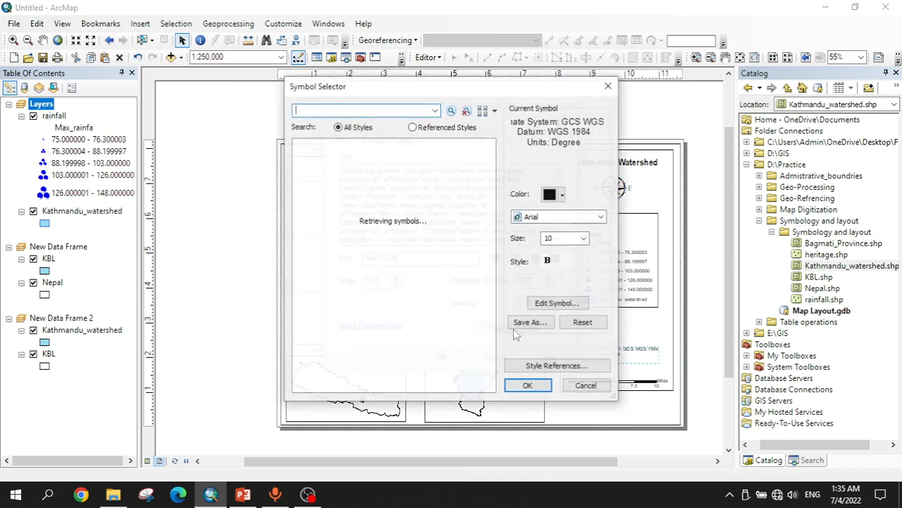
left_click(585, 240)
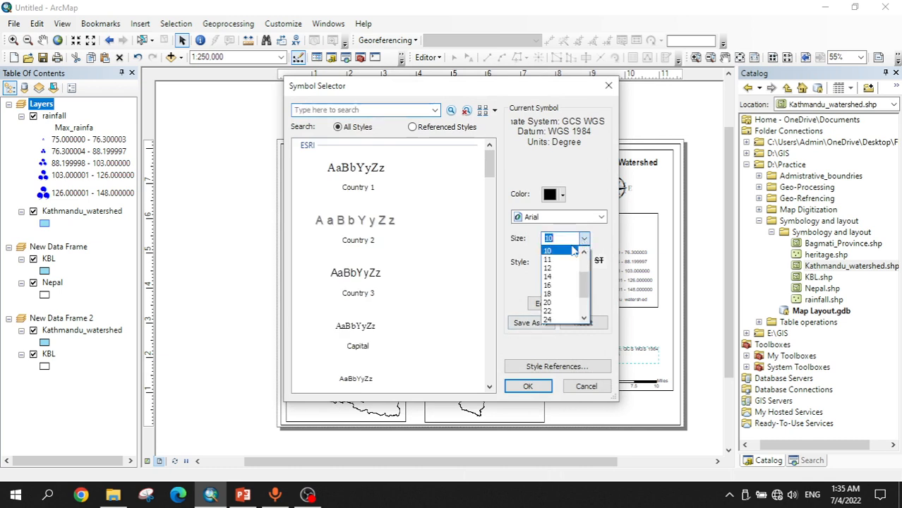
left_click(557, 289)
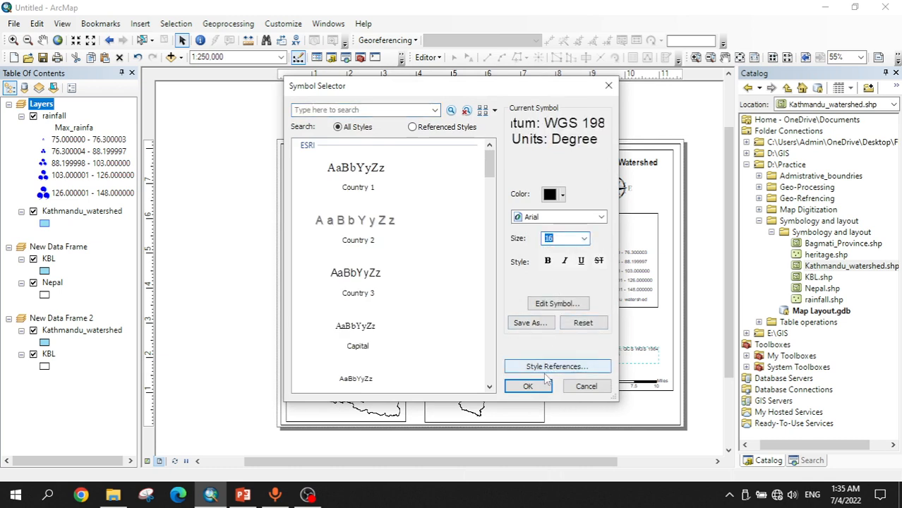
left_click(584, 238)
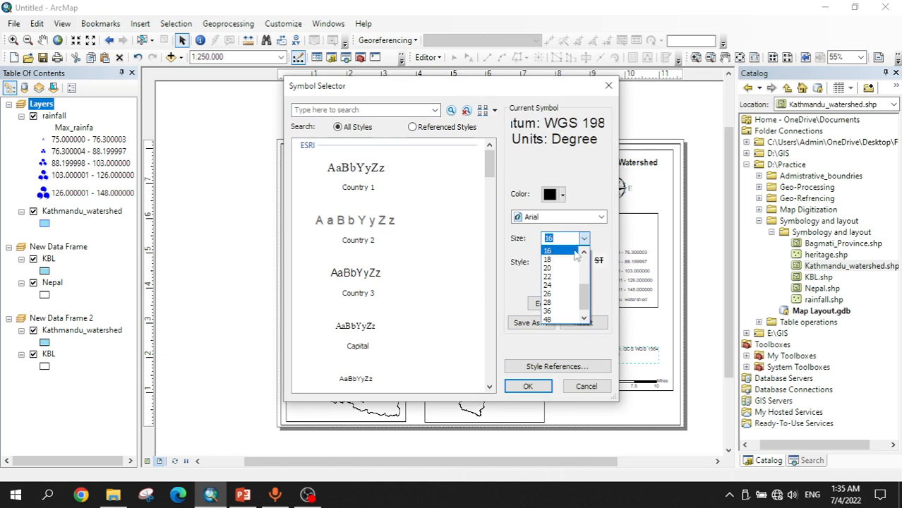
scroll(554, 266, "up", 2)
left_click(555, 274)
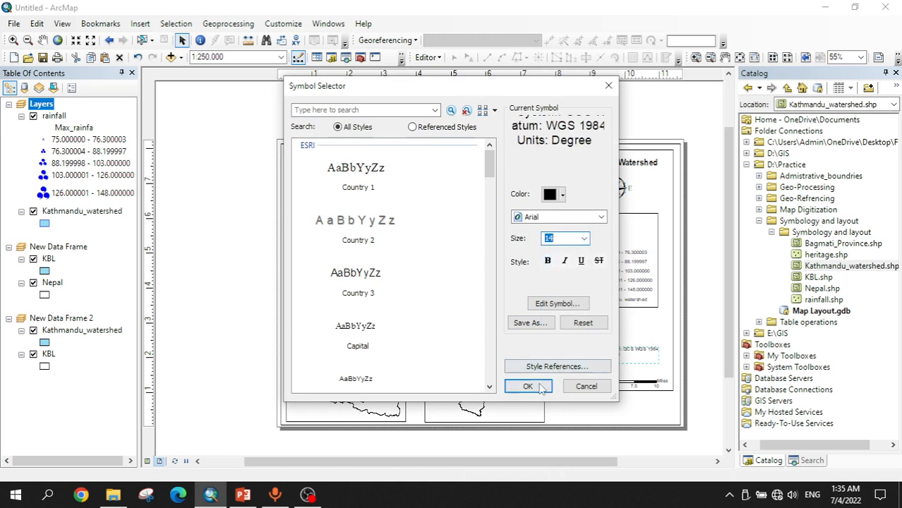
left_click(547, 261)
left_click(528, 387)
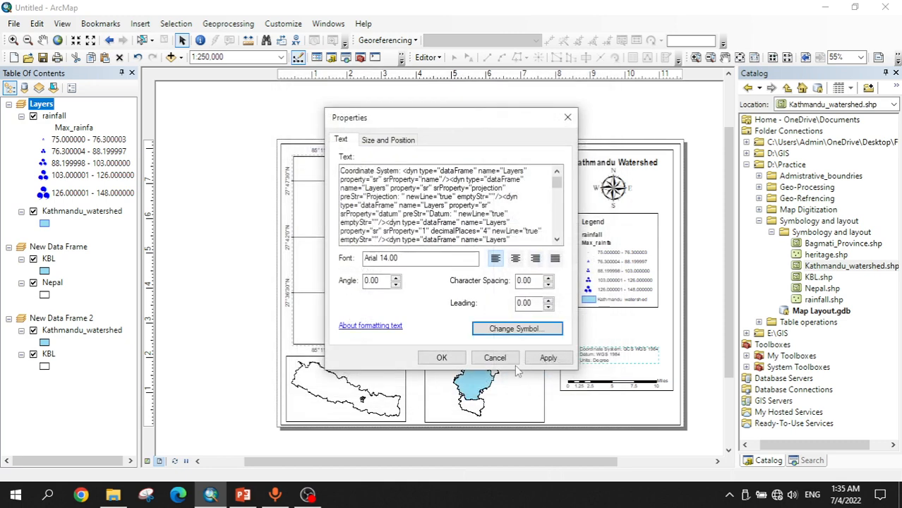
left_click(546, 358)
left_click(455, 360)
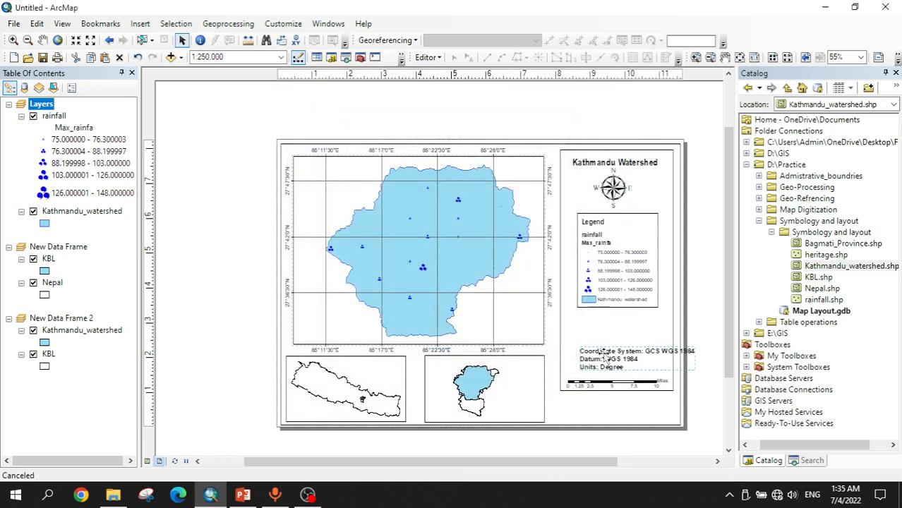
Step: Set the coordinate system text's size to 12 and position it inside the side box just above the scale bar
left_click_drag(605, 353, 590, 350)
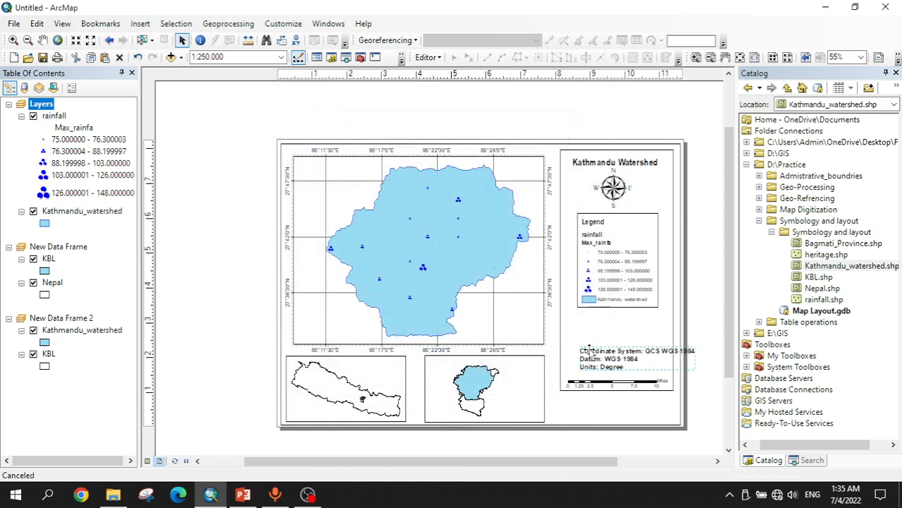
left_click(591, 358)
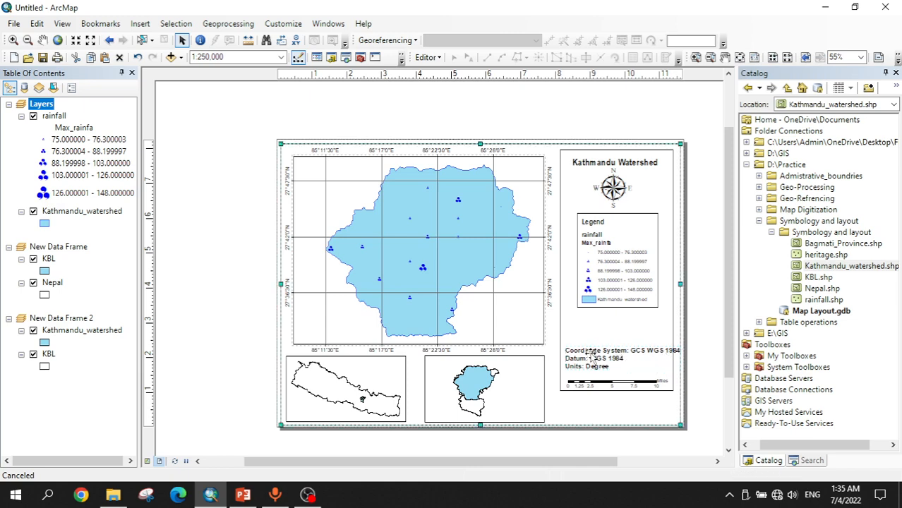
double_click(591, 359)
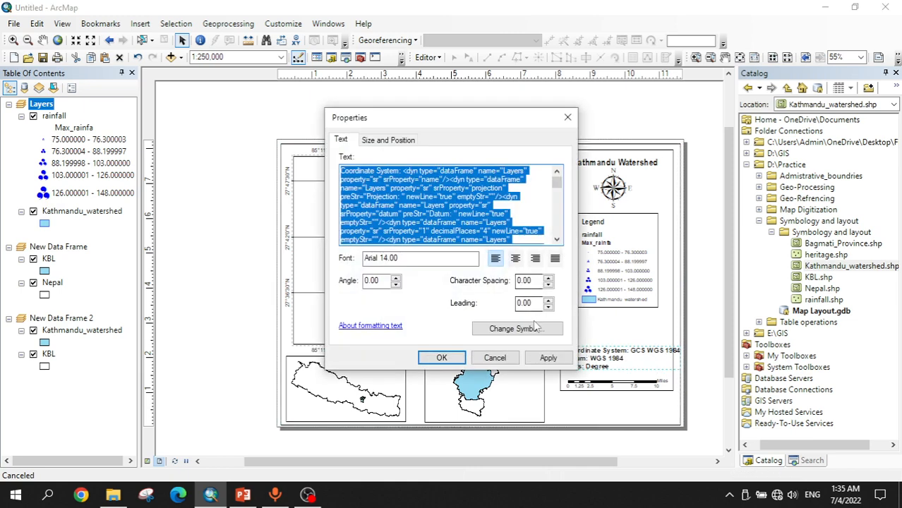
left_click(535, 330)
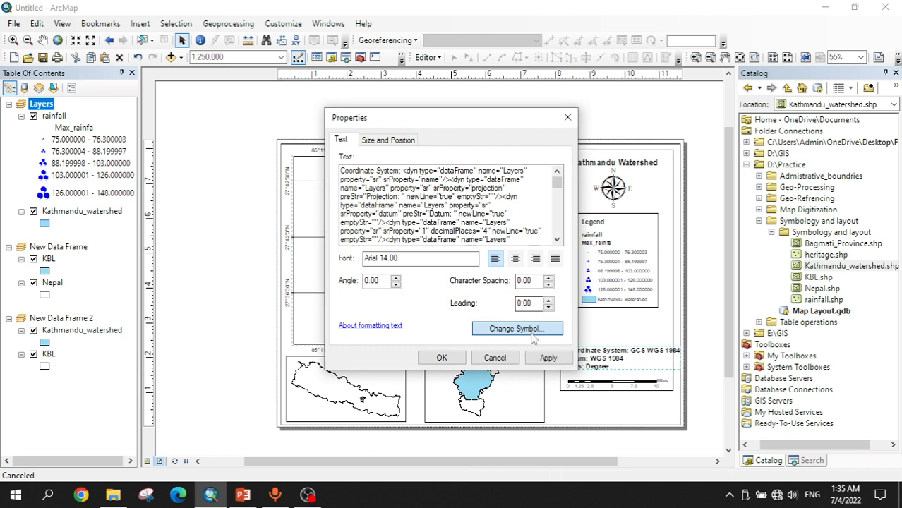
left_click(584, 238)
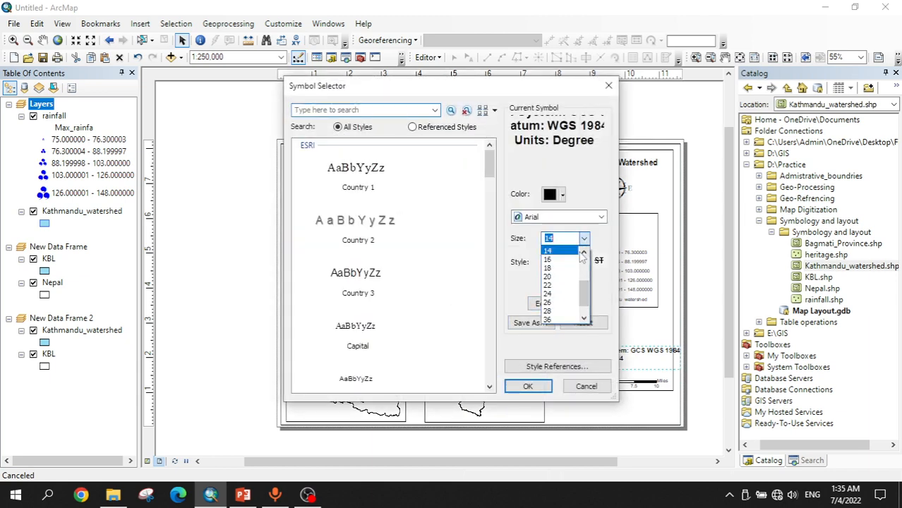
left_click(583, 253)
left_click(561, 276)
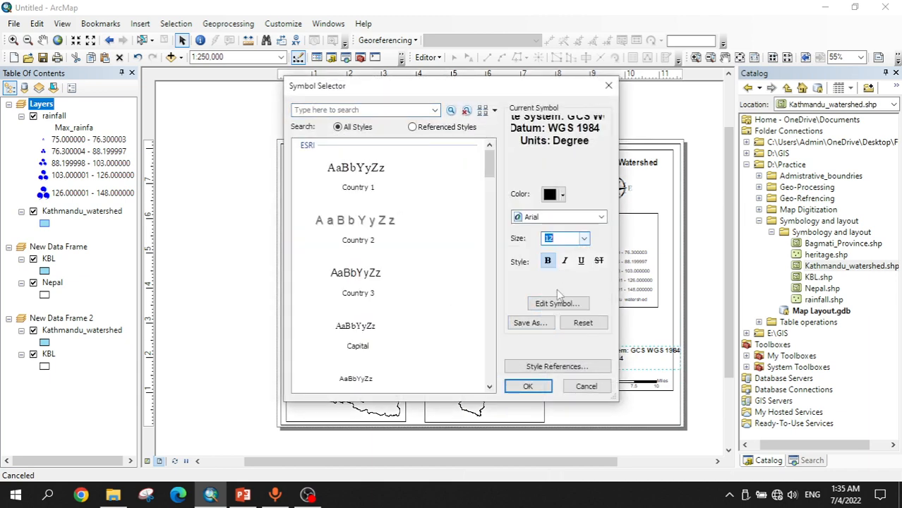
left_click(547, 388)
left_click(548, 358)
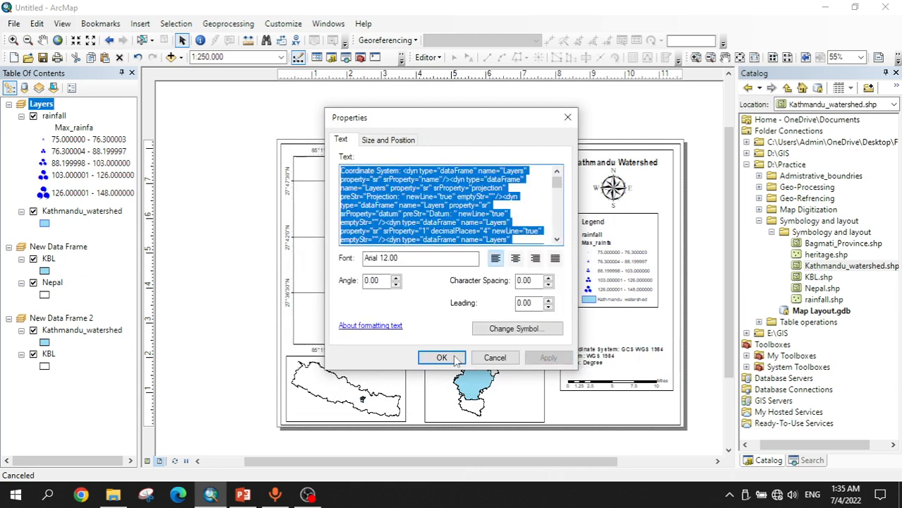
left_click(441, 358)
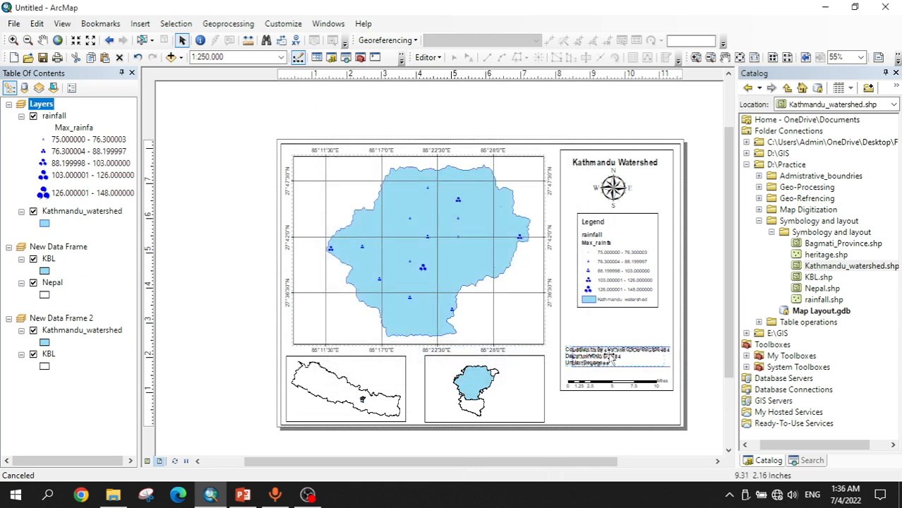
mouse_move(611, 354)
left_mouse_down()
mouse_move(608, 363)
mouse_move(608, 355)
left_mouse_up()
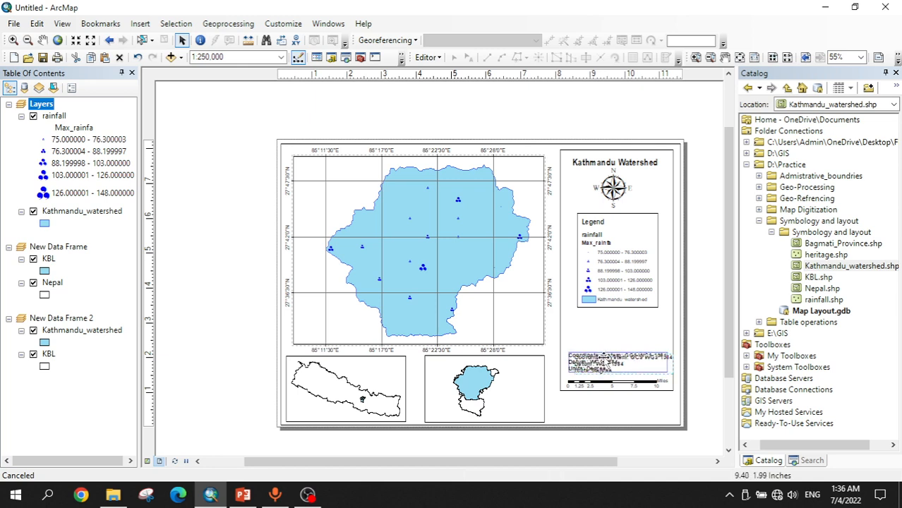
left_click(699, 364)
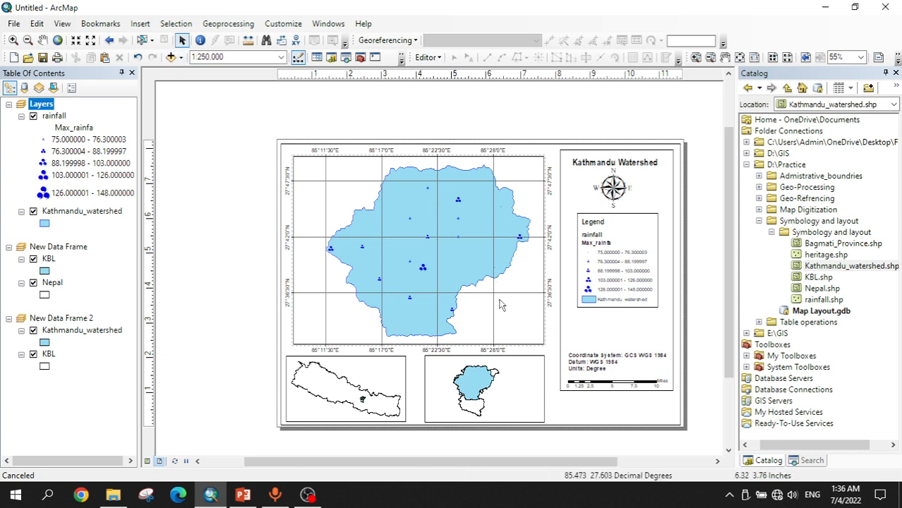
Step: Insert a text element and place it in the side box between the legend and the coordinate system text
left_click(138, 25)
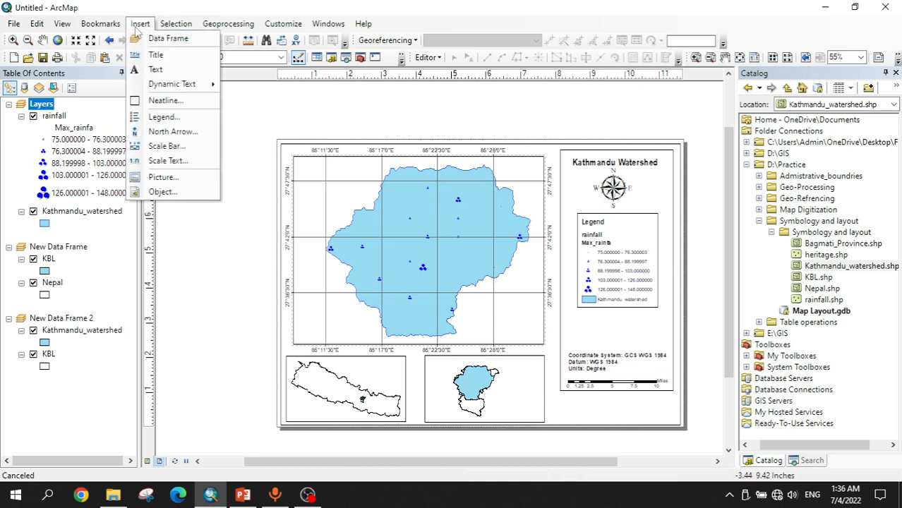
left_click(154, 71)
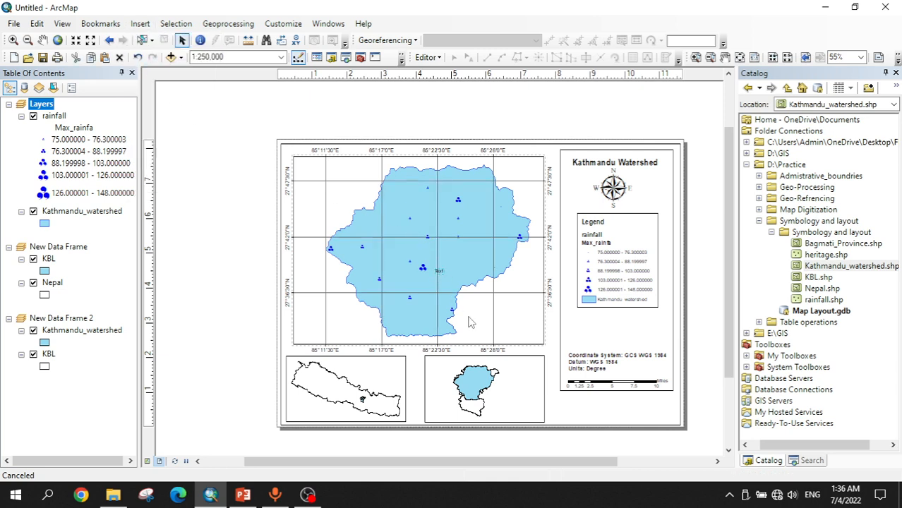
left_click(258, 284)
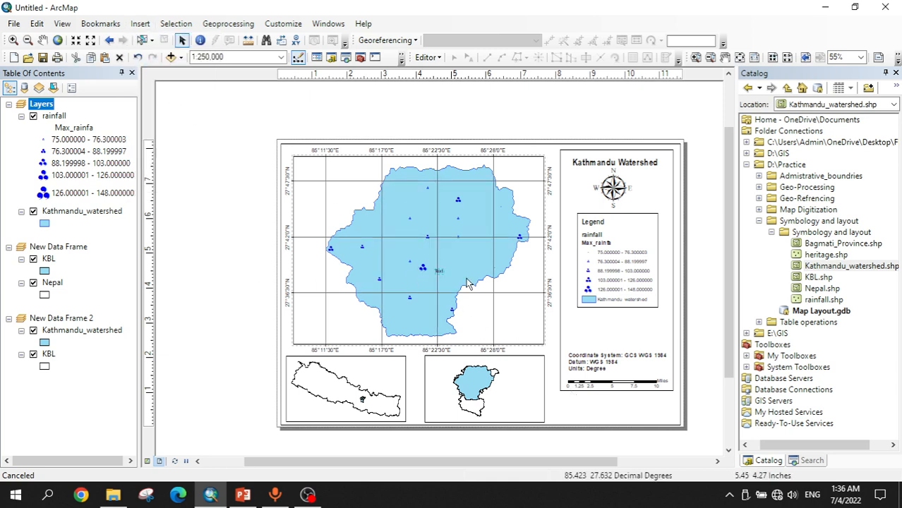
left_click(440, 273)
left_click(439, 271)
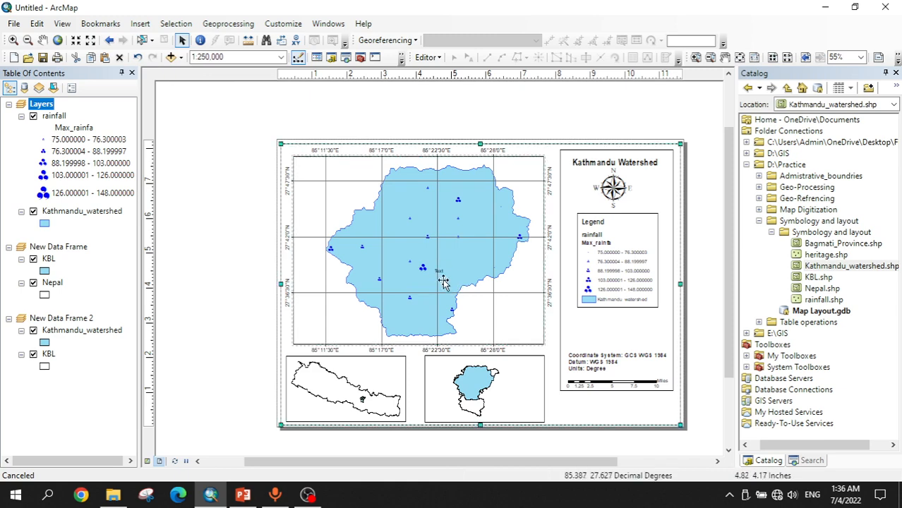
left_click(438, 271)
left_click_drag(440, 274, 489, 301)
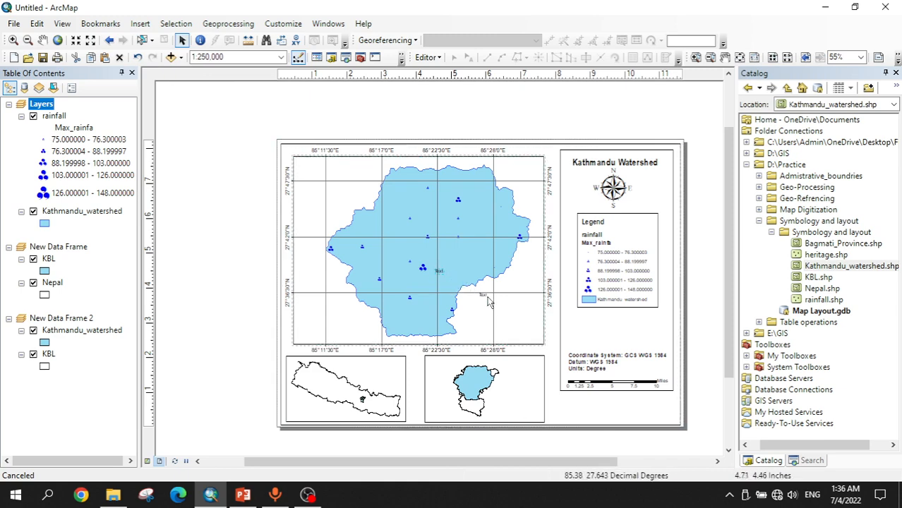
left_click_drag(613, 336, 613, 334)
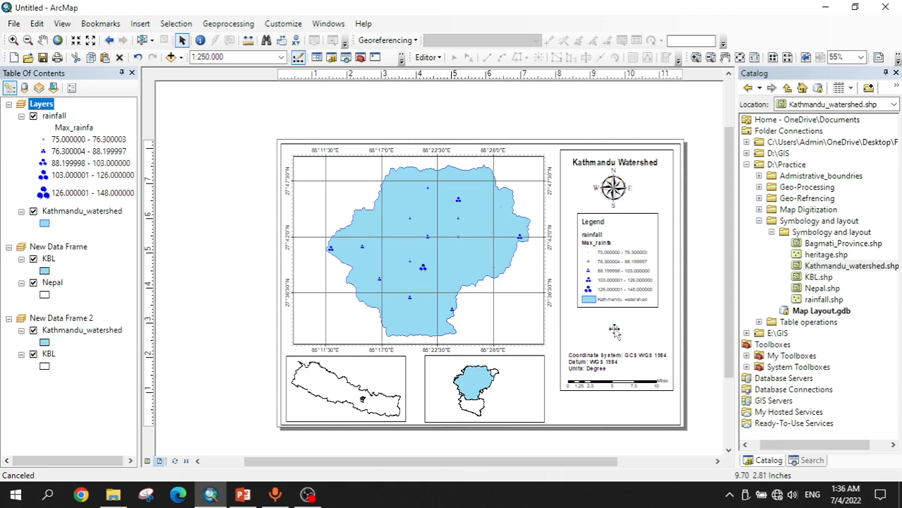
Step: Replace the new text element's placeholder with "Consultant:" and set its font size to 12
double_click(613, 330)
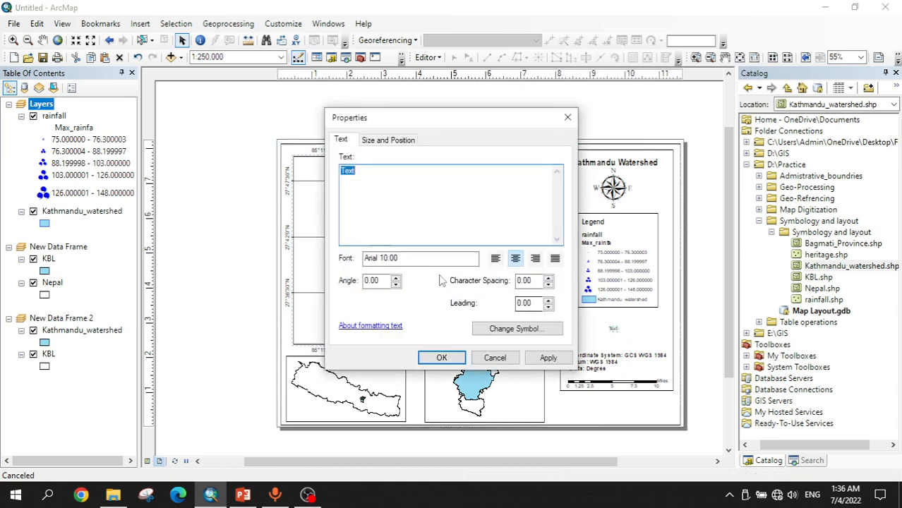
type("Consultant:")
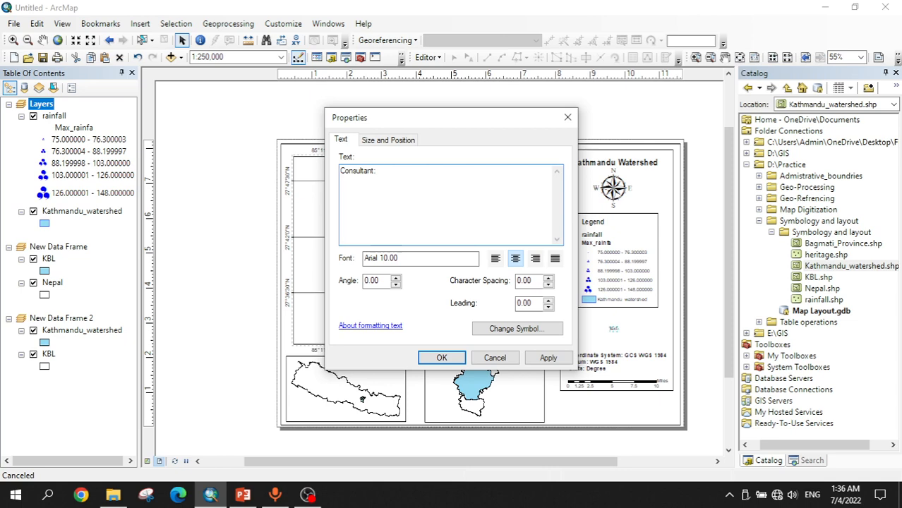
left_click(502, 330)
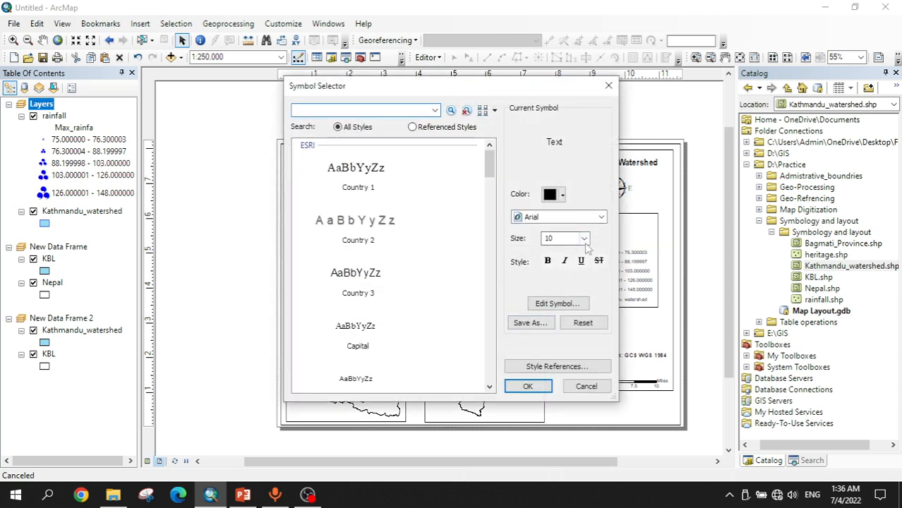
left_click(583, 239)
left_click(548, 264)
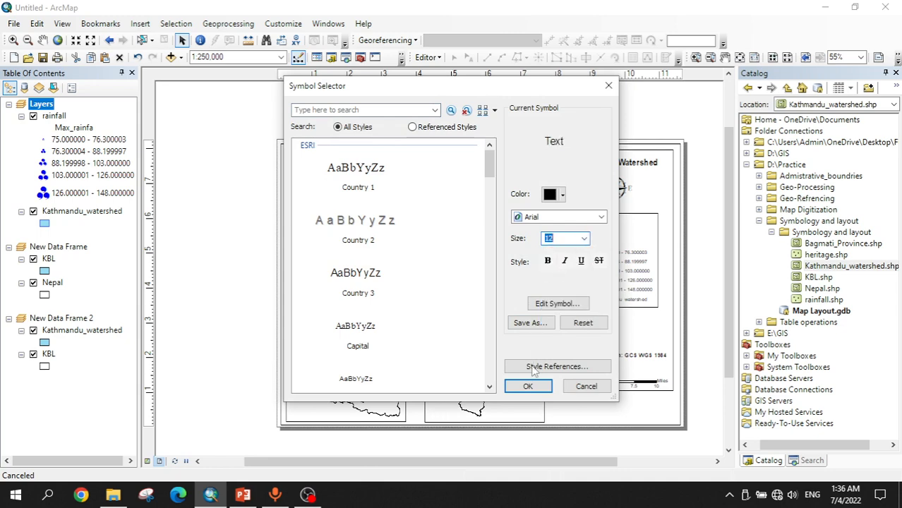
left_click(527, 386)
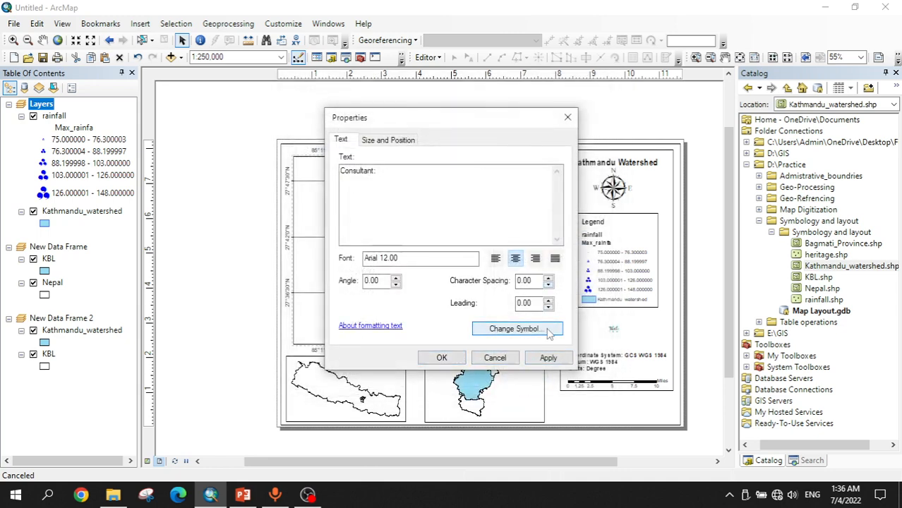
Step: Format the "Consultant:" text as bold at size 14 and move it to just below the legend
left_click(515, 328)
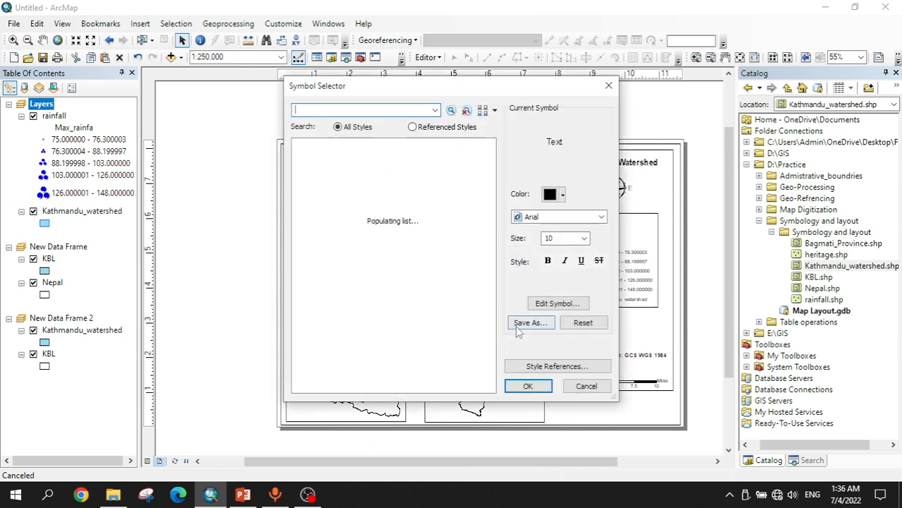
left_click(584, 238)
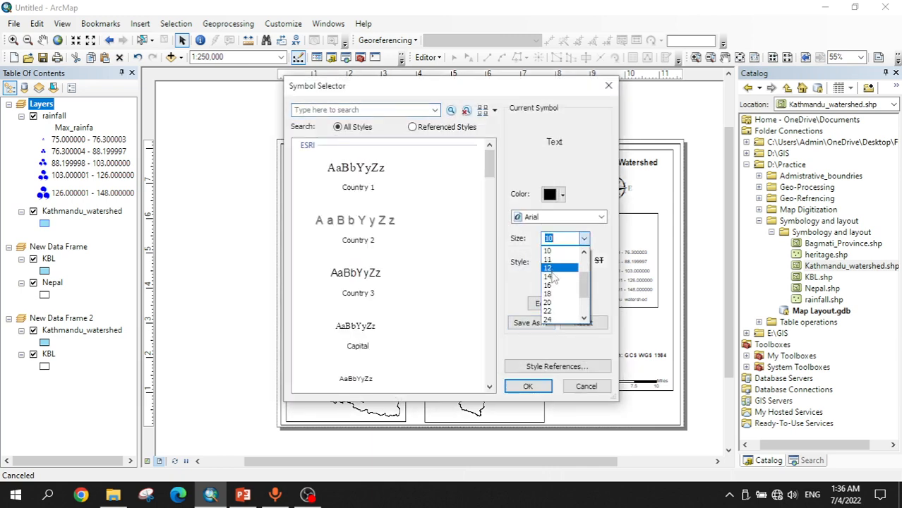
left_click(557, 272)
left_click(548, 261)
left_click(528, 386)
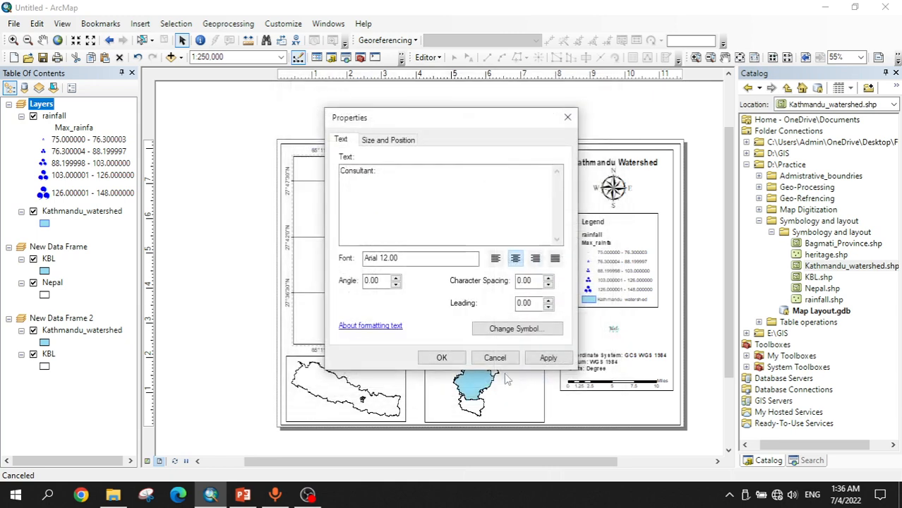
left_click(548, 358)
left_click(440, 359)
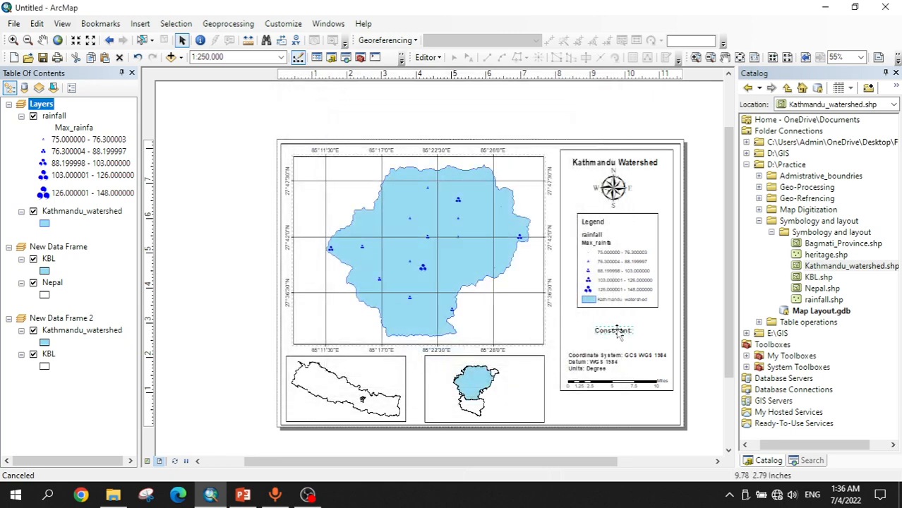
left_click_drag(617, 332, 616, 321)
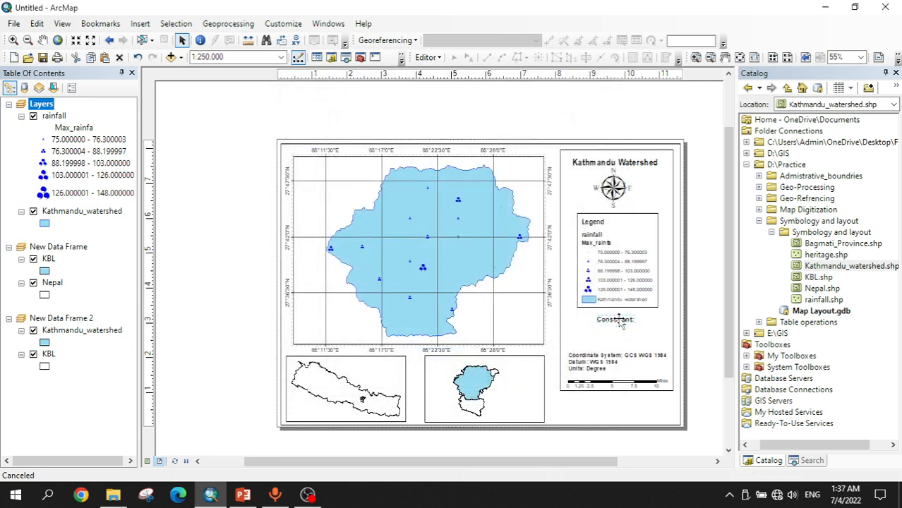
Step: Copy and paste the "Consultant:" text, placing the duplicate directly beneath the original in the side box
left_click(613, 342)
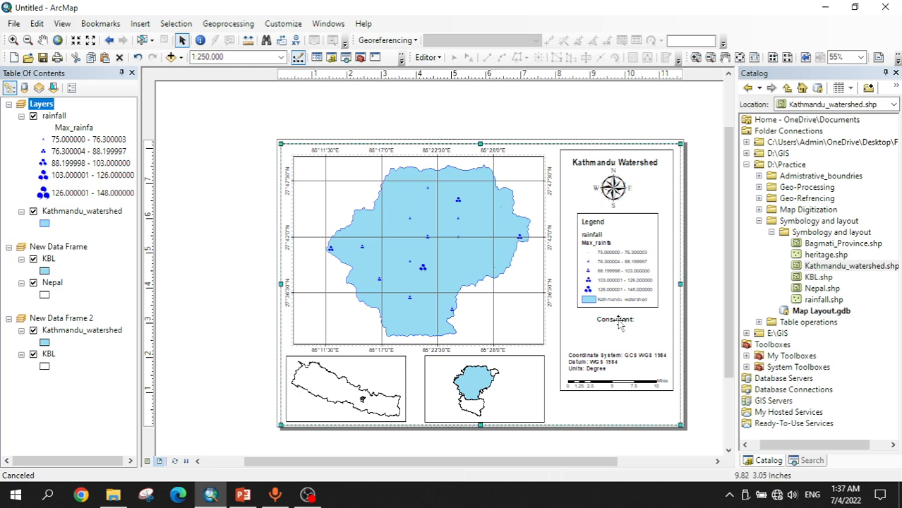
left_click(616, 322)
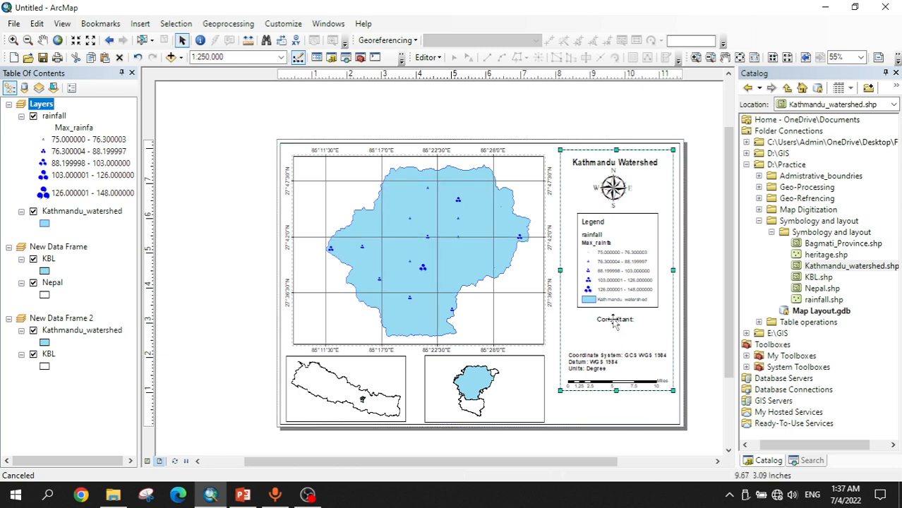
left_click(615, 321)
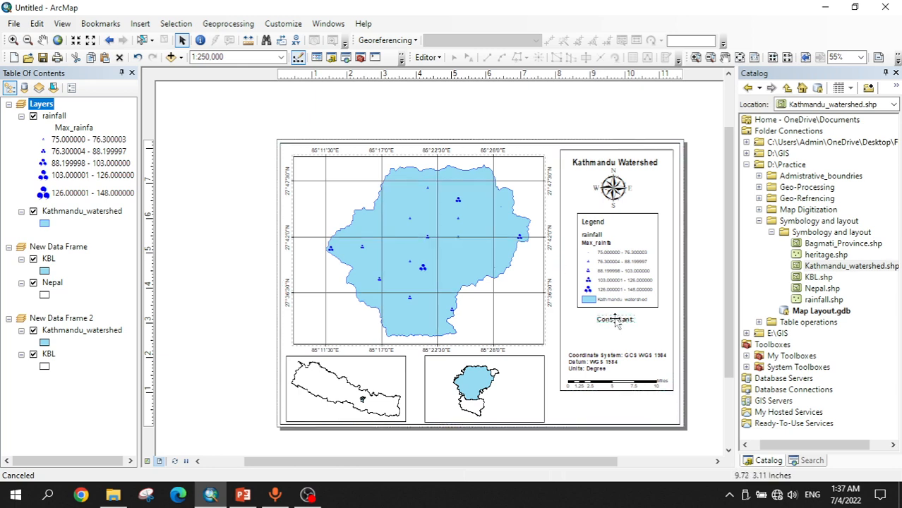
right_click(617, 322)
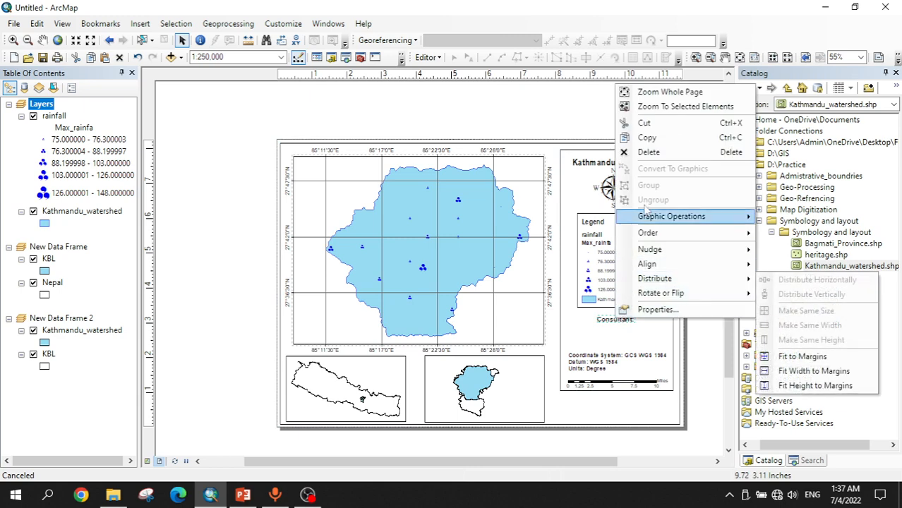
left_click(646, 137)
right_click(618, 340)
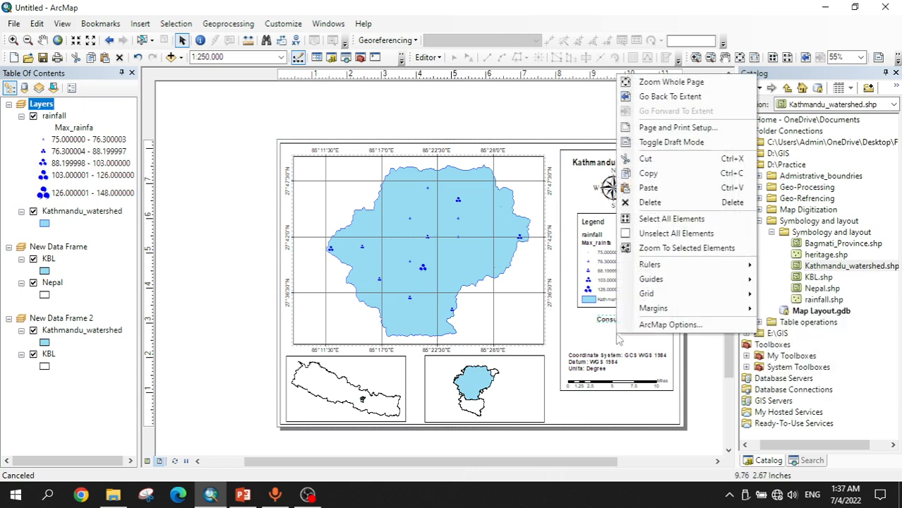
left_click(648, 188)
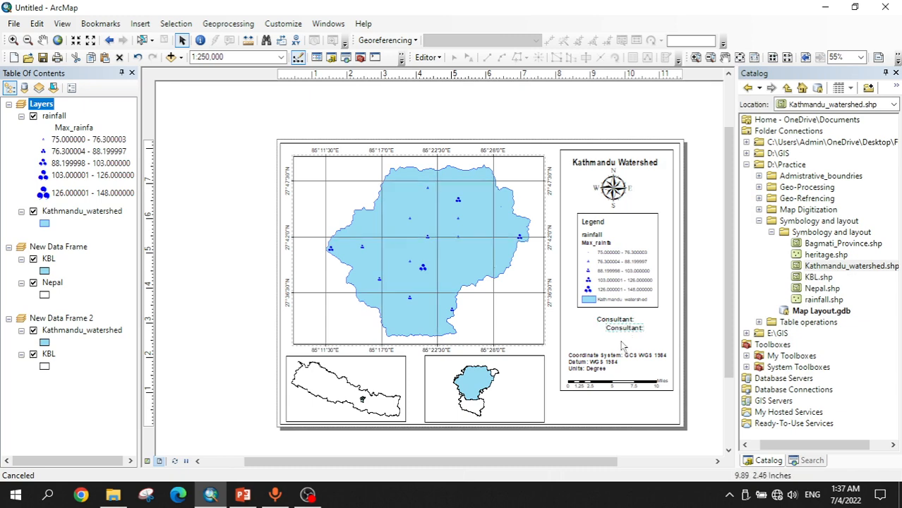
left_click_drag(624, 333, 616, 336)
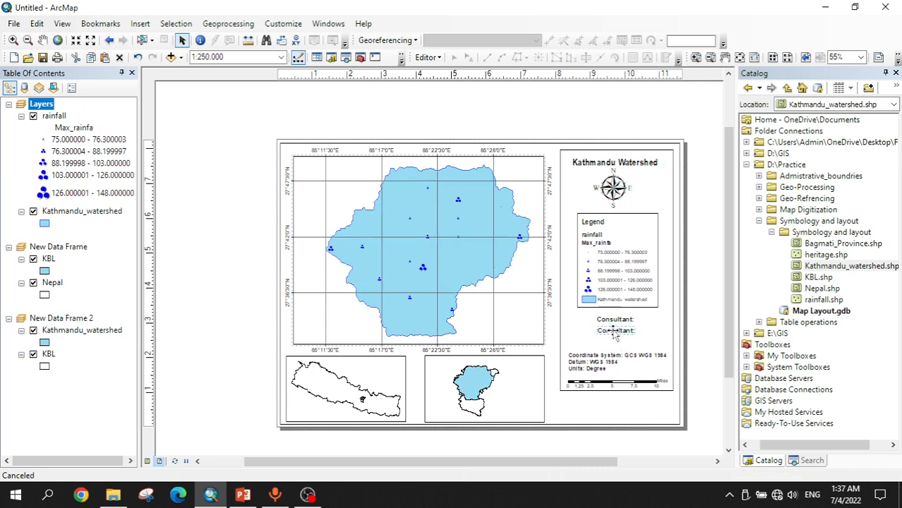
Step: Change the duplicated text to "Subscribe Civil Intution Channel"
double_click(614, 332)
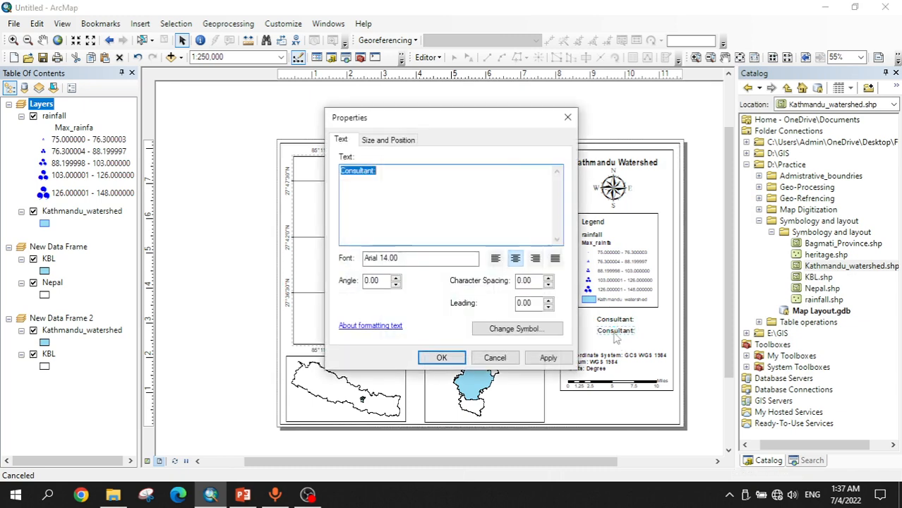
type("C")
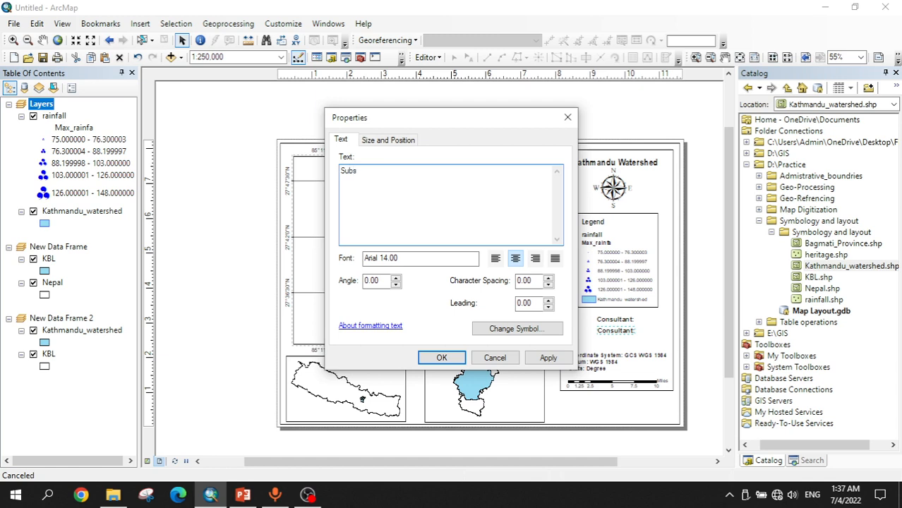
type("ubscribe Civil Intutio")
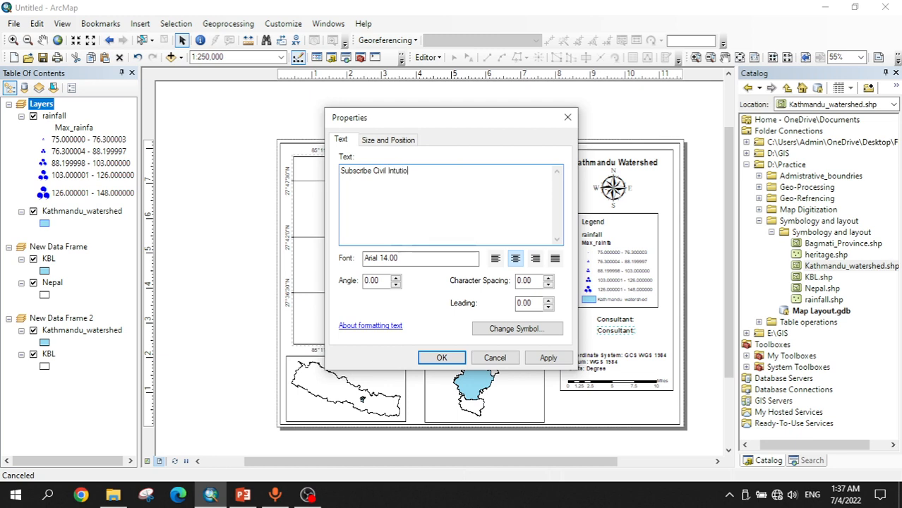
type("n Channel")
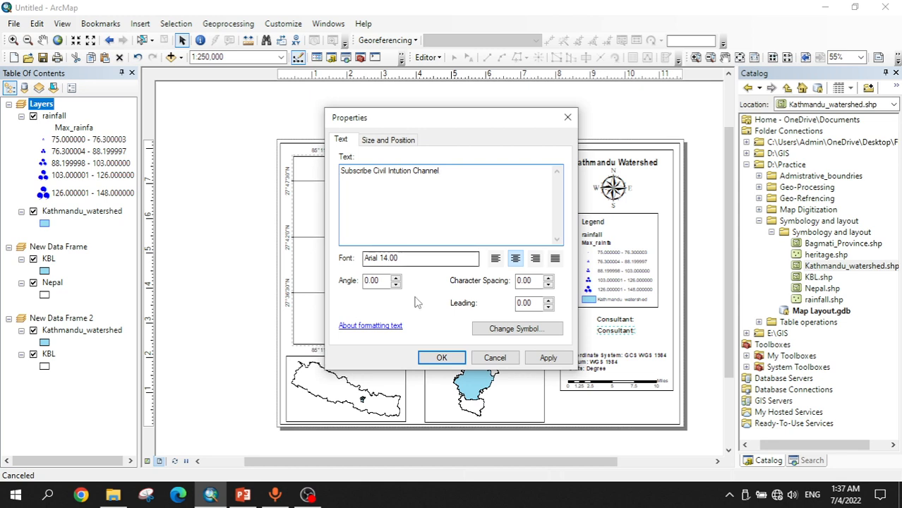
left_click(442, 358)
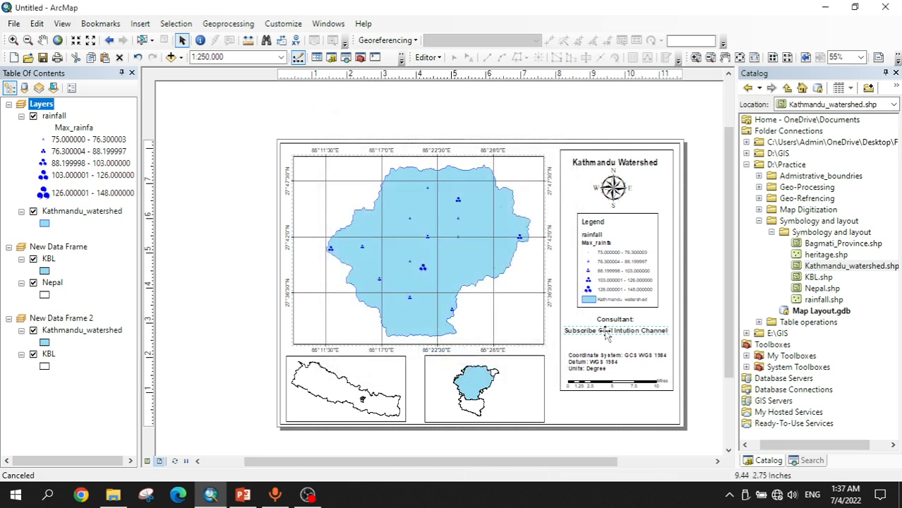
Step: Break the "Subscribe Civil Intution Channel" text so that "Channel" sits on a second line
double_click(605, 331)
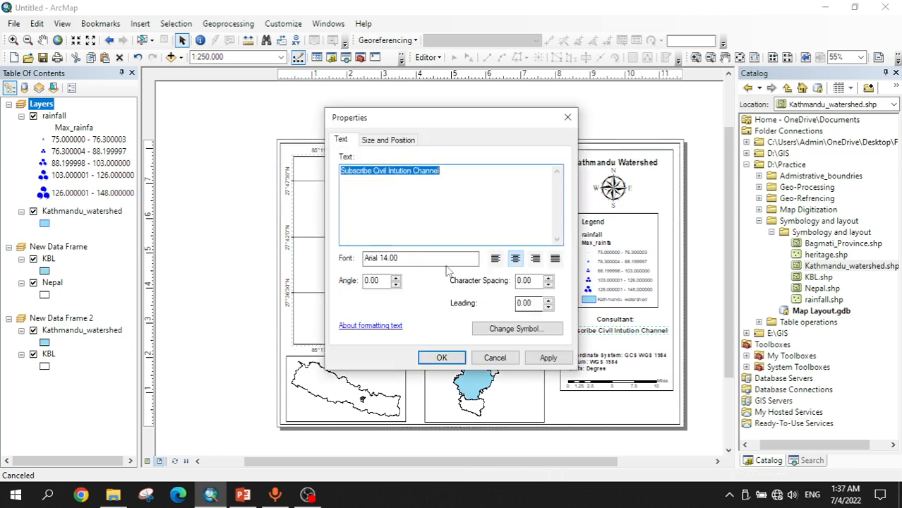
left_click(413, 174)
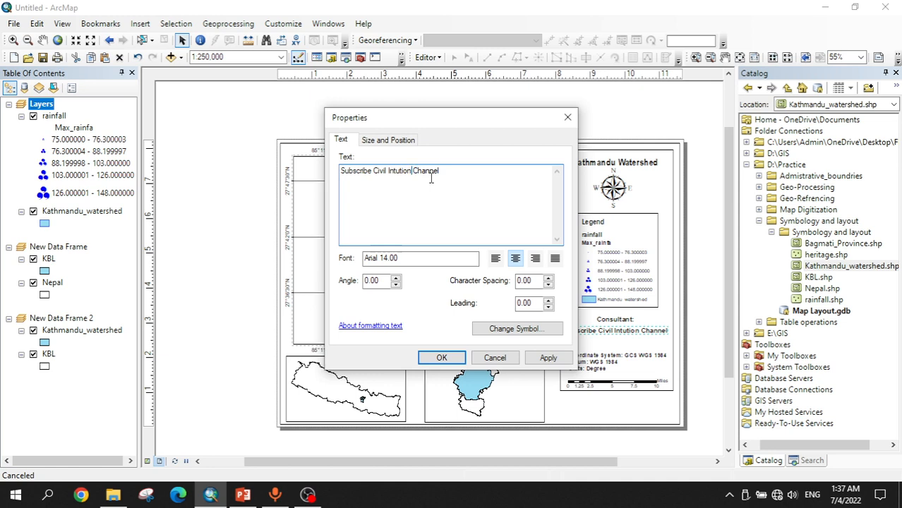
key("Return")
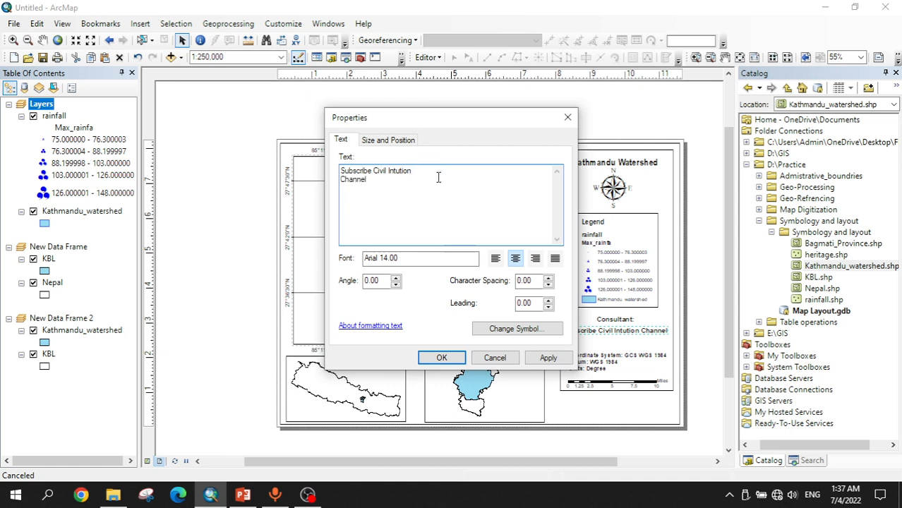
left_click(548, 358)
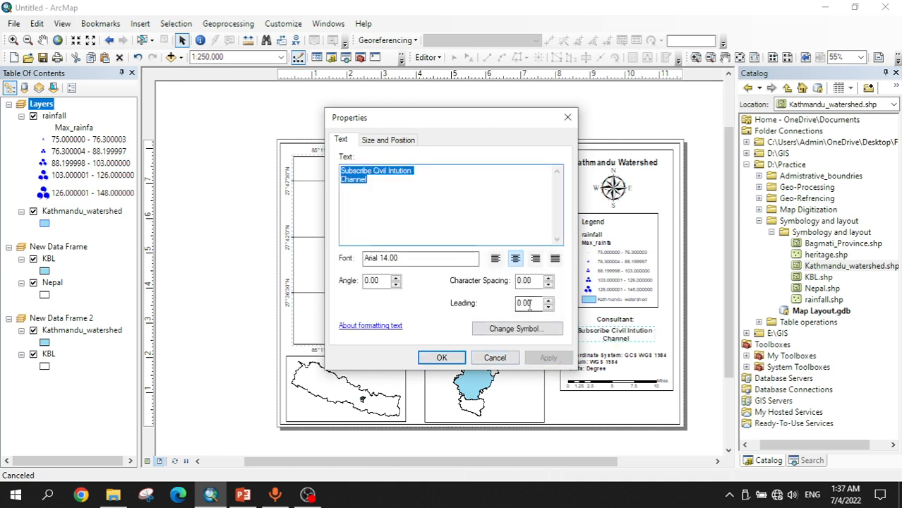
Step: Turn off the bold style for the two-line "Subscribe Civil Intution Channel" text
left_click(530, 332)
left_click(526, 328)
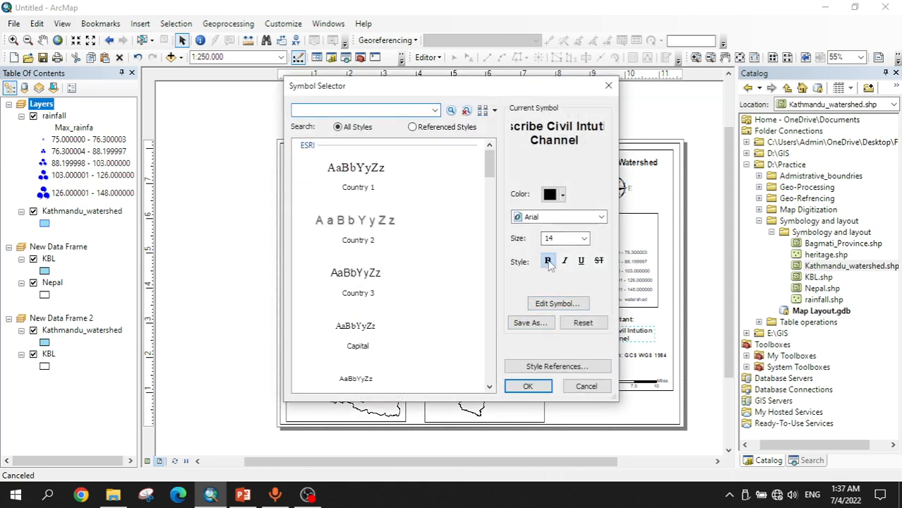
left_click(531, 390)
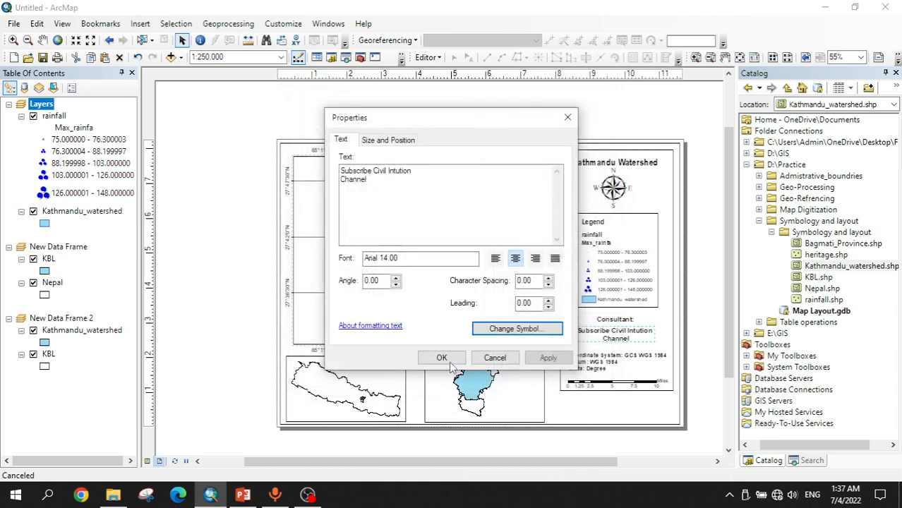
left_click(443, 359)
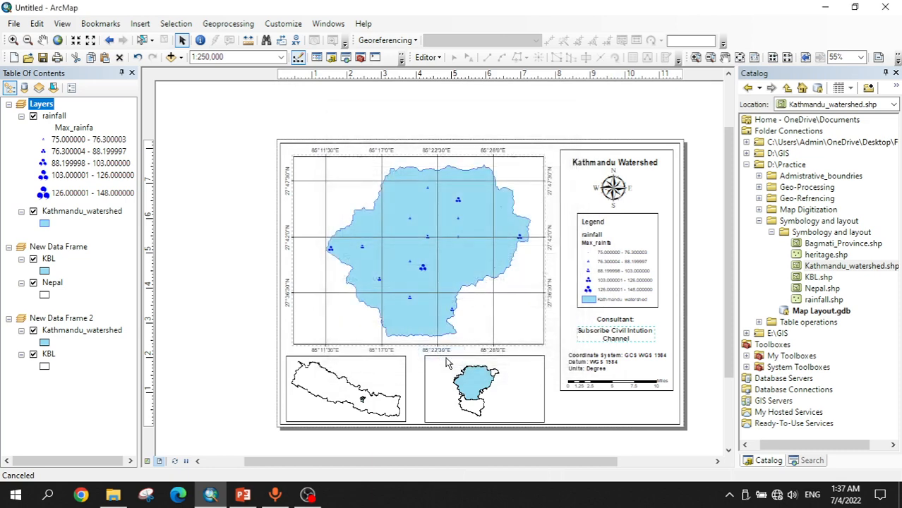
Step: Make the two-line "Subscribe Civil Intution Channel" text bold again and shift it slightly to the right below "Consultant:"
double_click(620, 335)
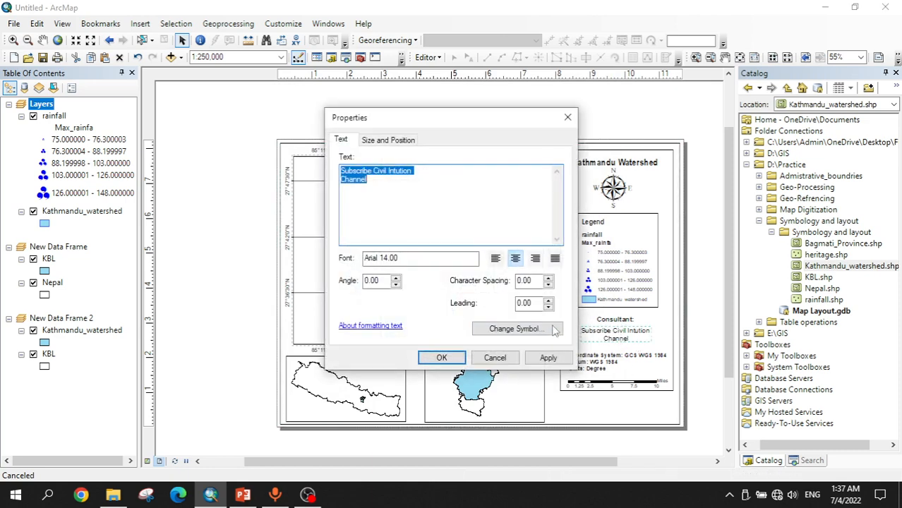
left_click(516, 331)
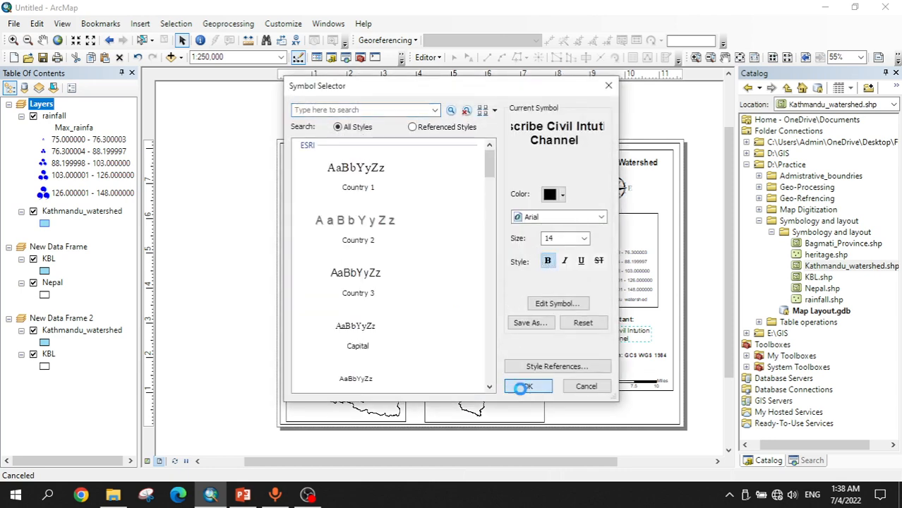
left_click(526, 387)
left_click(459, 359)
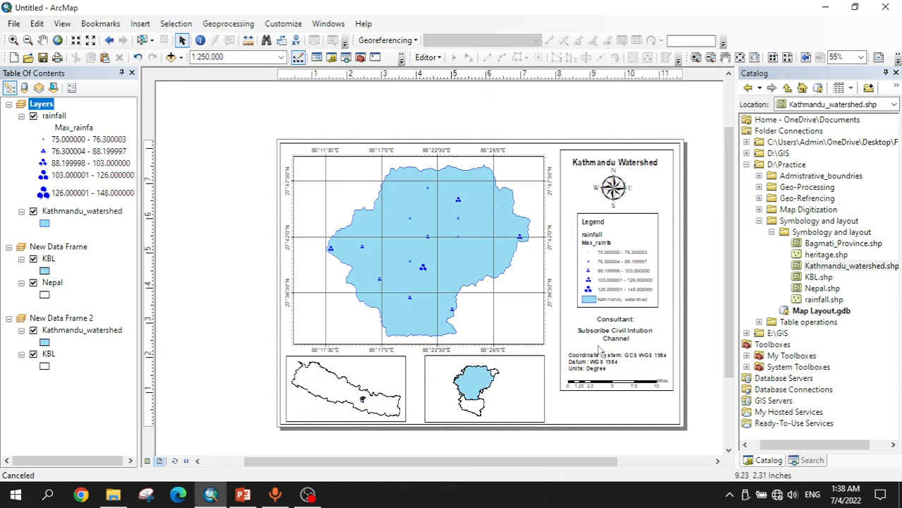
left_click_drag(600, 338, 609, 338)
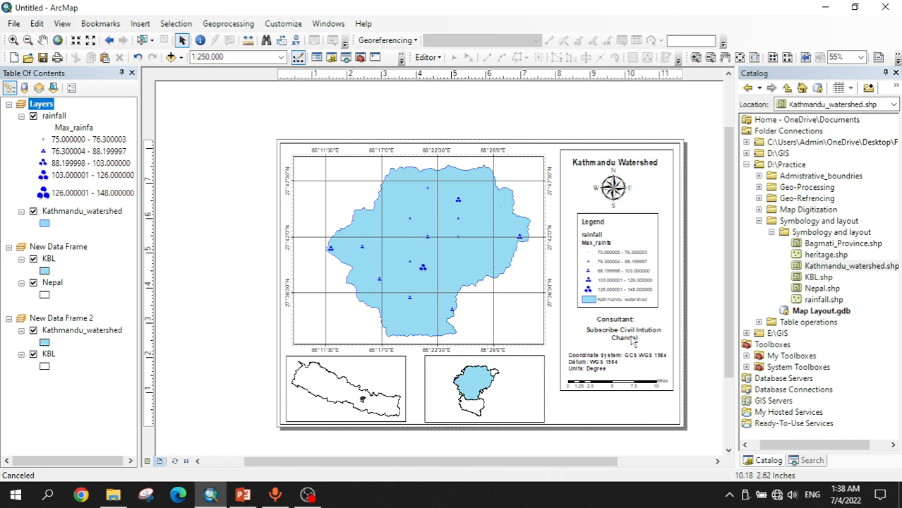
Step: Insert the Civil Intuition picture from the Desktop, shrink it to a small logo and place it left of the "Consultant:" text
left_click(140, 23)
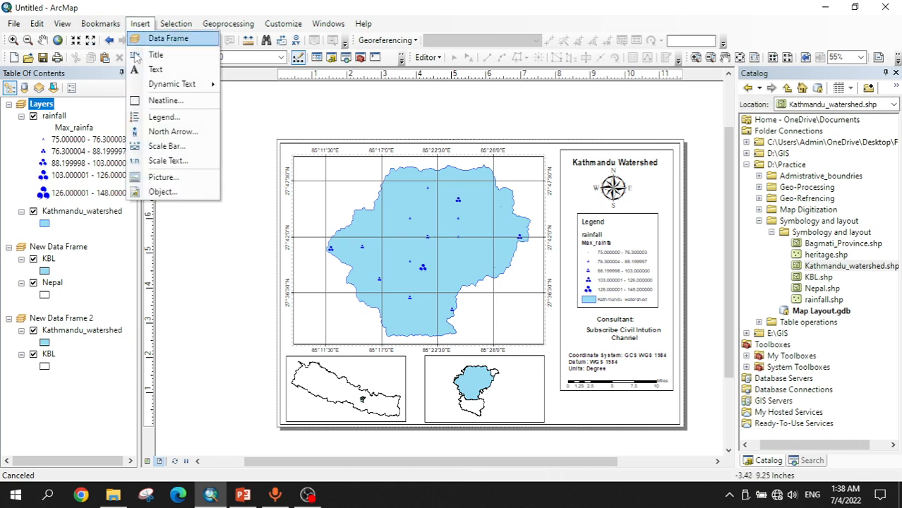
left_click(162, 181)
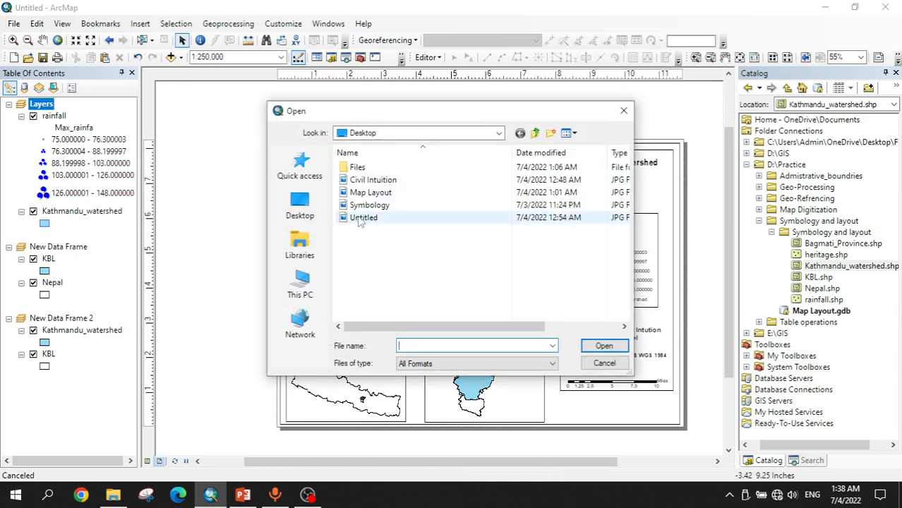
left_click(371, 181)
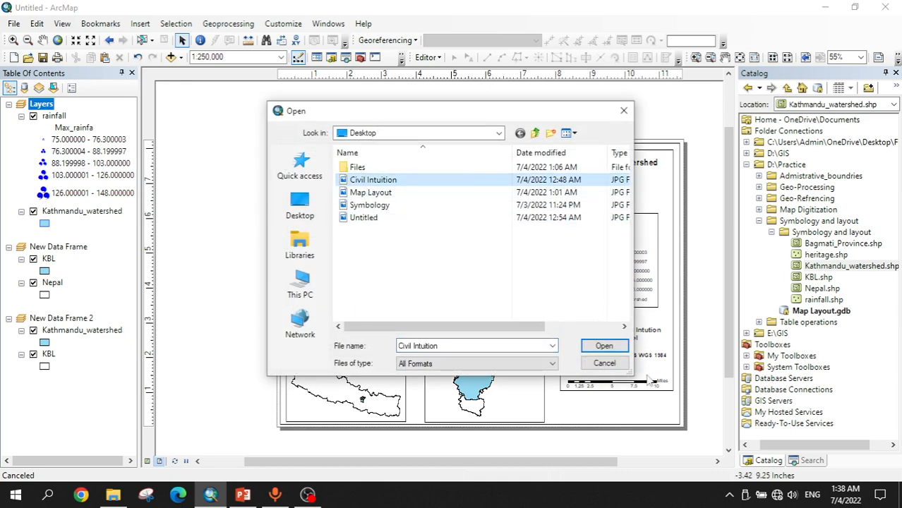
left_click(604, 346)
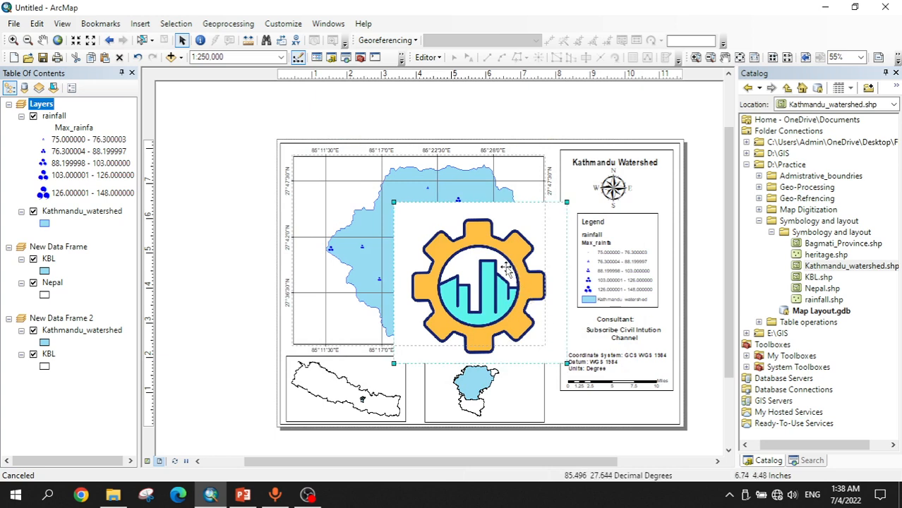
left_click_drag(507, 271, 471, 242)
left_click_drag(417, 222, 579, 325)
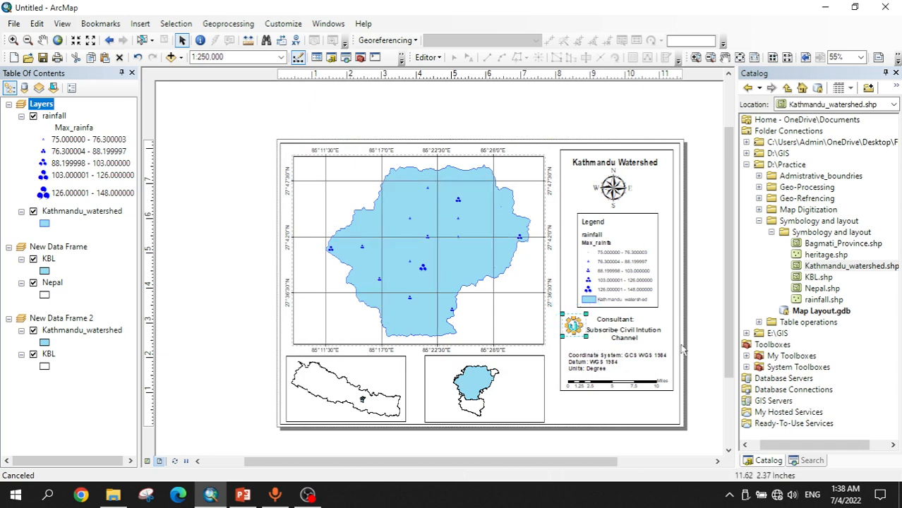
left_click(705, 353)
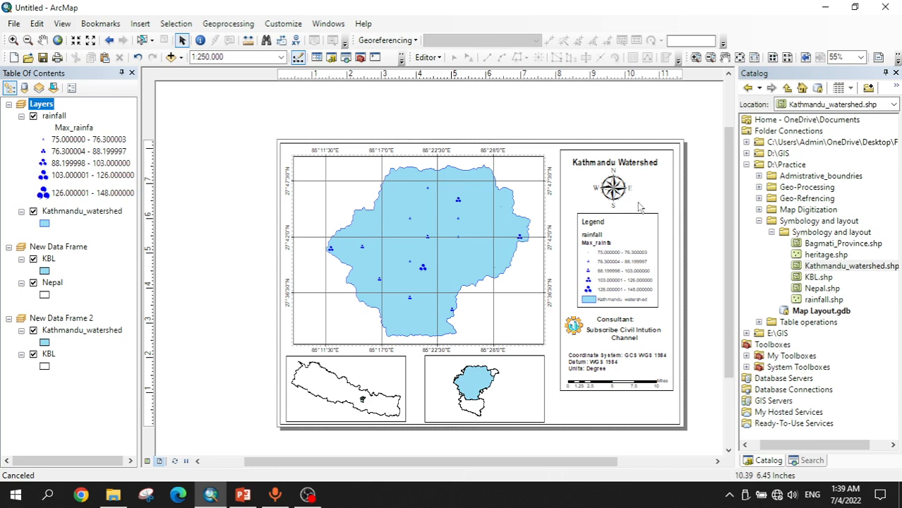
Step: Switch to PowerPoint to compare the layout with the reference map on the Tutorial-6 slide, and return to ArcMap
left_click(243, 496)
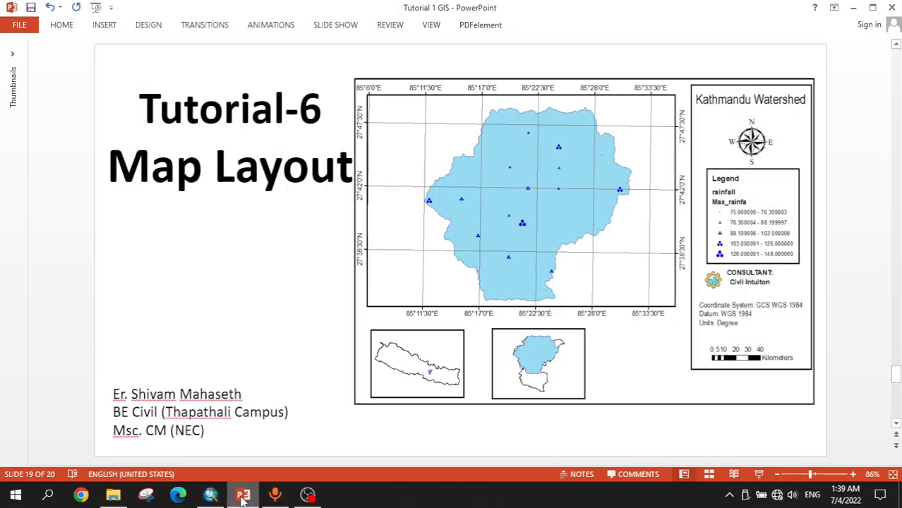
left_click(243, 495)
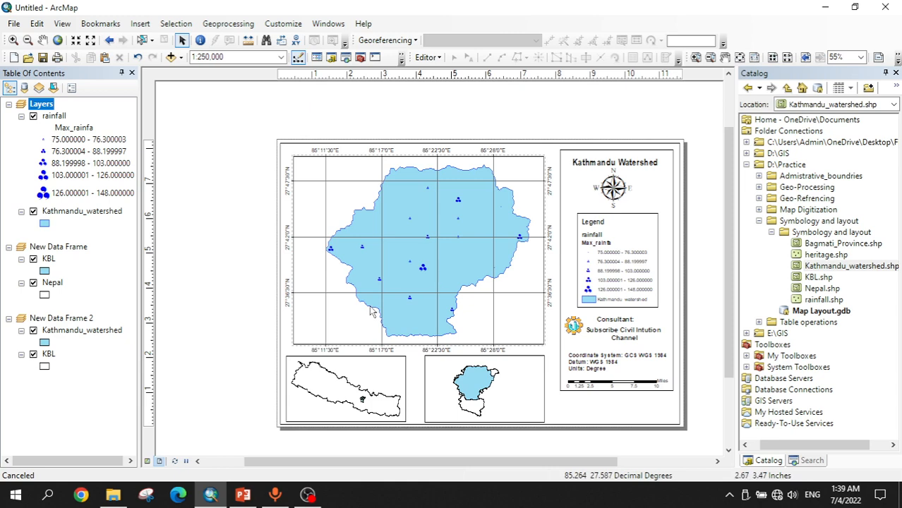
Step: Export the map layout to the Desktop as a PDF named Ktm_Watershed
left_click(13, 23)
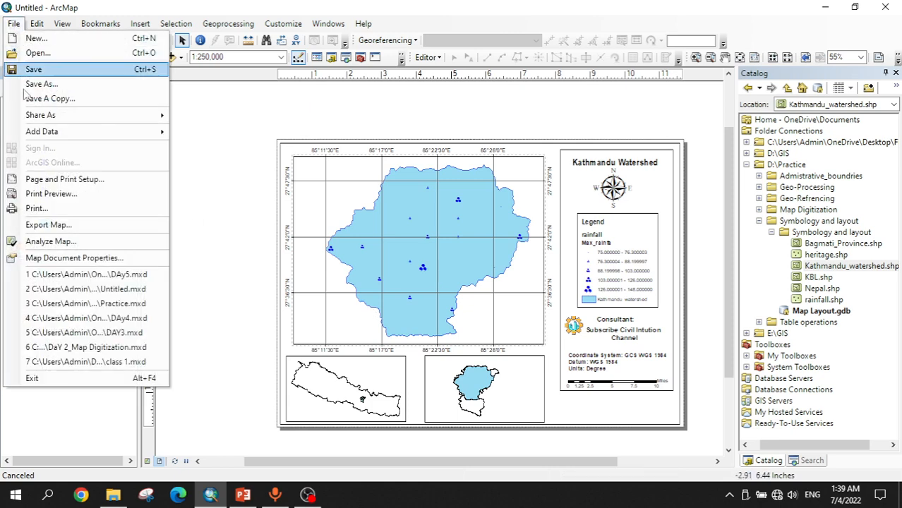
left_click(39, 233)
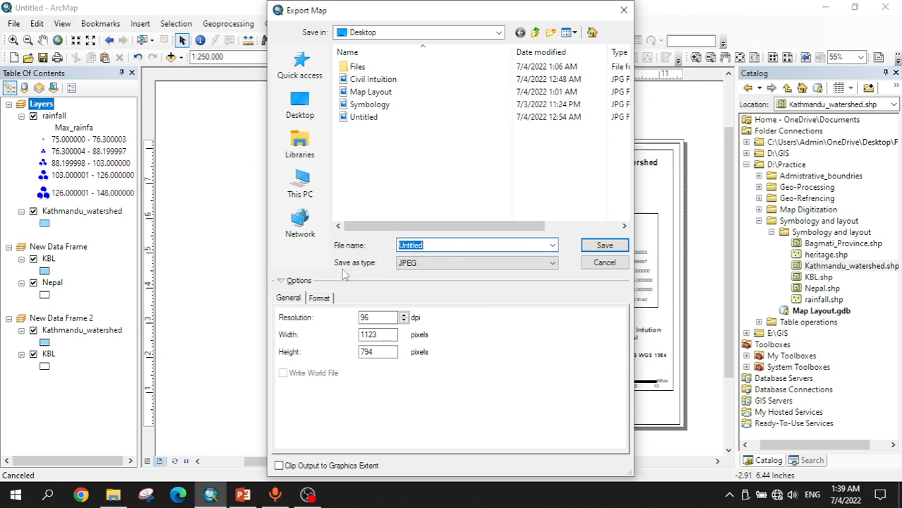
left_click(431, 264)
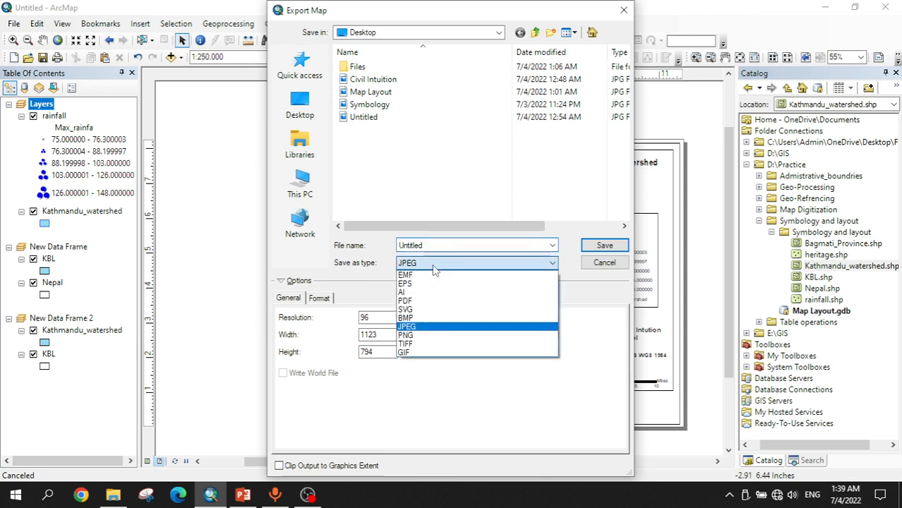
left_click(413, 302)
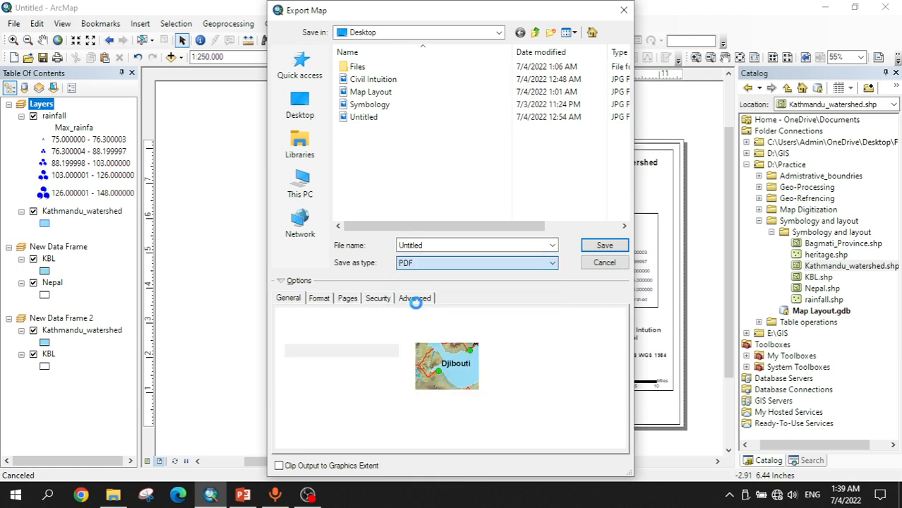
double_click(412, 246)
type("Ktm_Watershe")
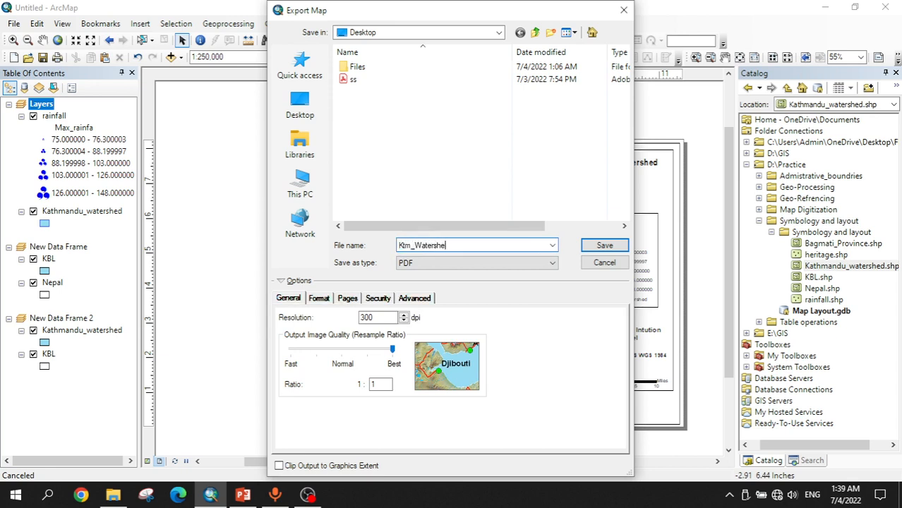
type("d")
left_click(300, 104)
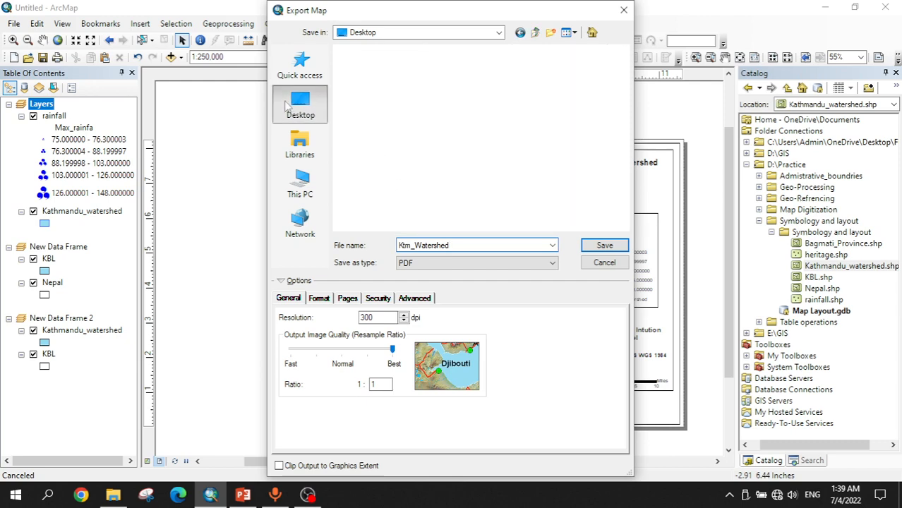
left_click(597, 247)
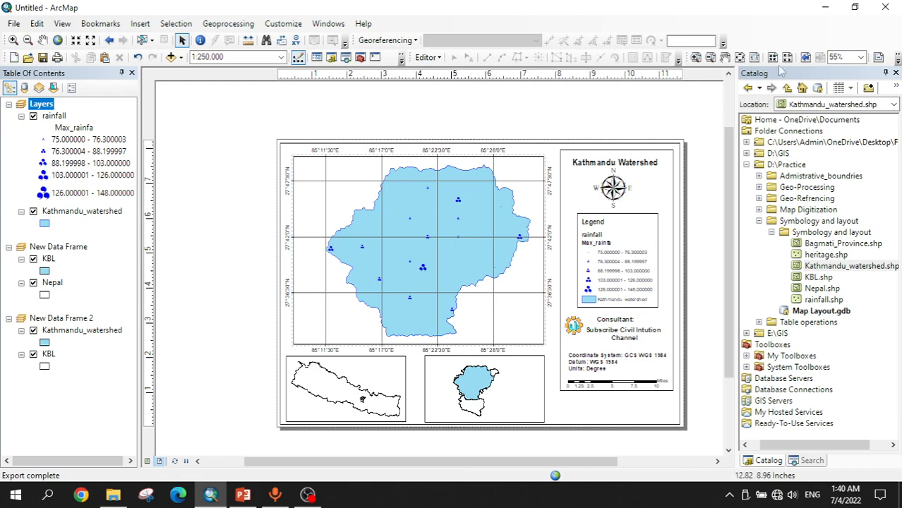
Step: Open the exported Ktm_Watershed PDF from the desktop in Adobe Acrobat Reader and compare it with the ArcMap layout
left_click(826, 8)
left_click(827, 7)
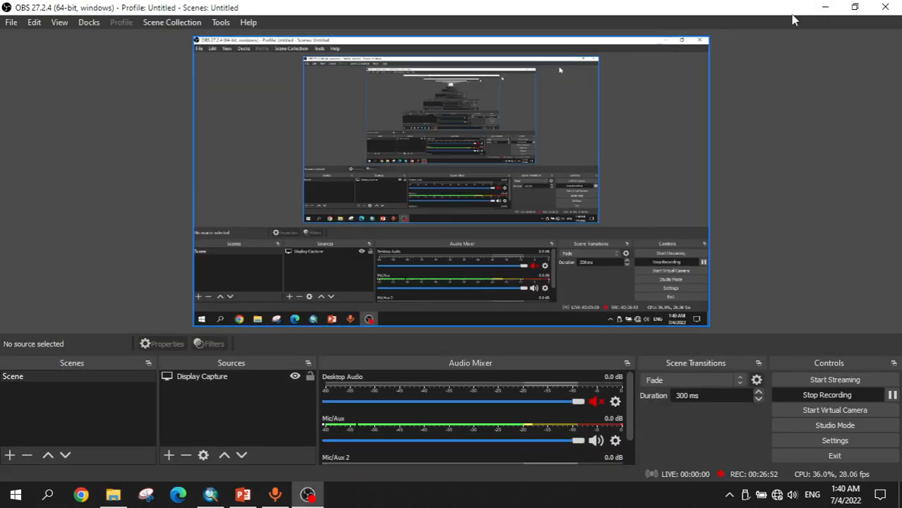
left_click(826, 7)
left_click(167, 316)
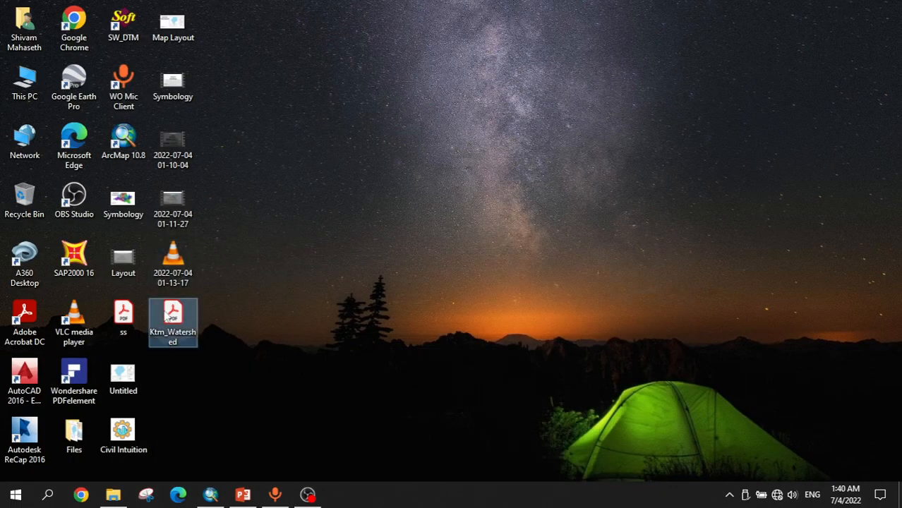
double_click(167, 315)
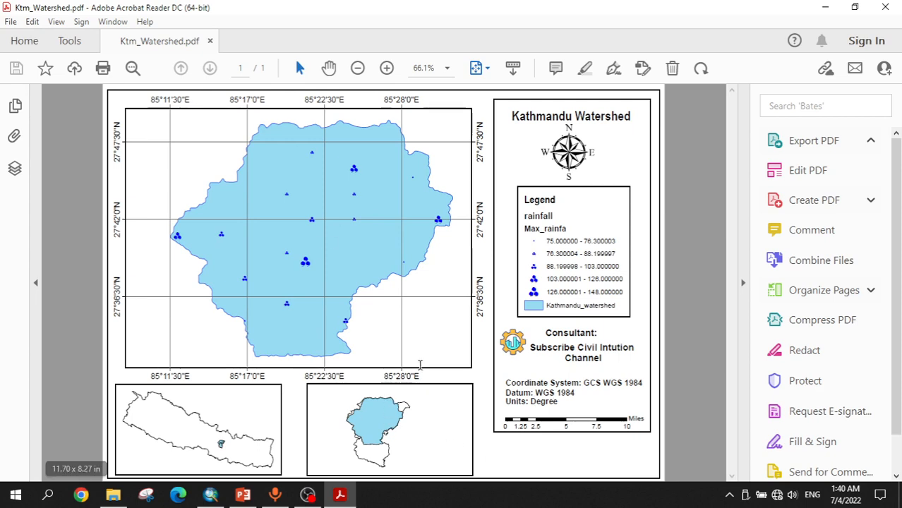
left_click(210, 495)
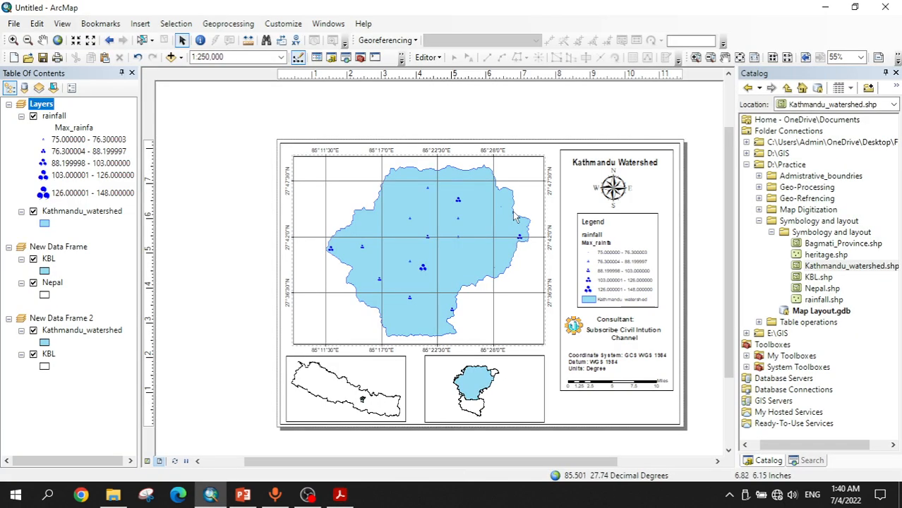
left_click(340, 495)
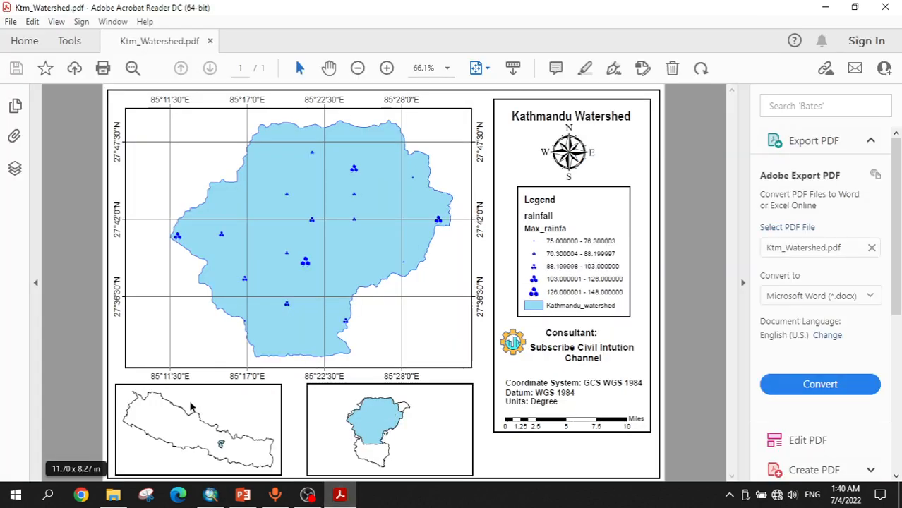
Step: Switch to the PowerPoint presentation and advance from the Map Layout slide to the closing slide
left_click(240, 496)
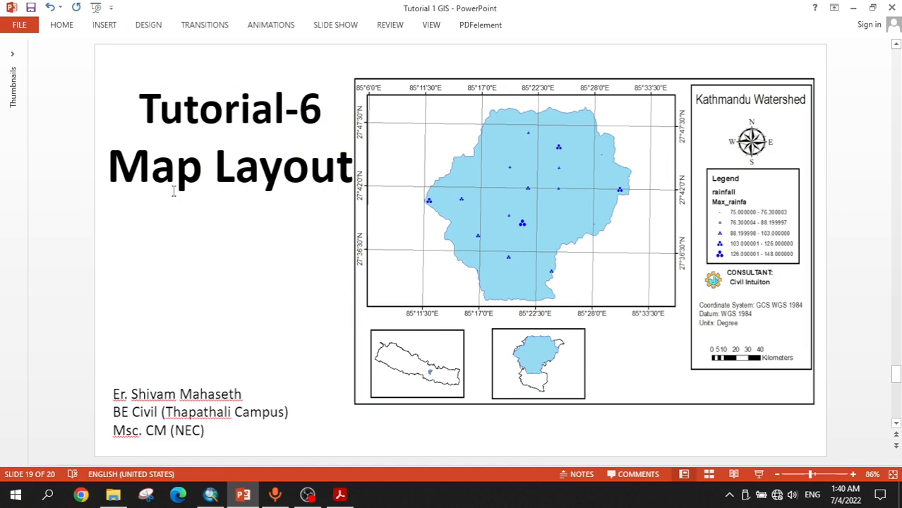
scroll(173, 192, "down", 1)
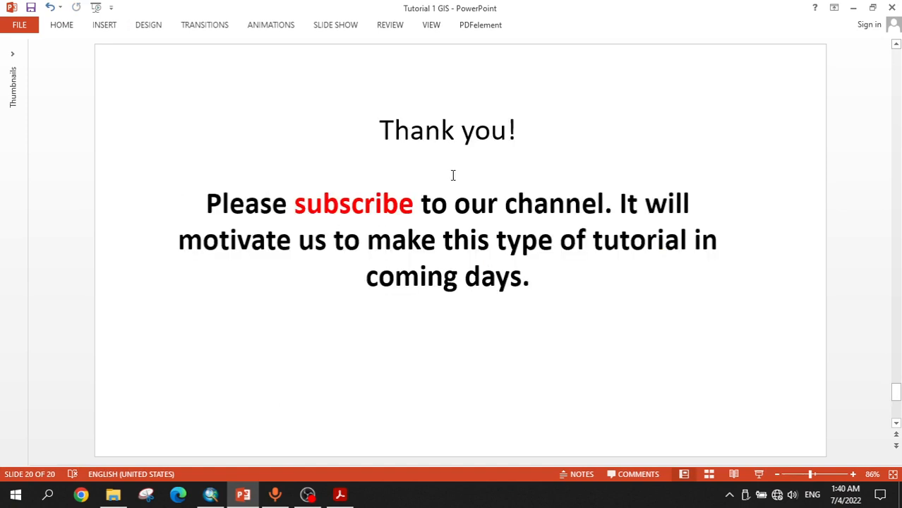